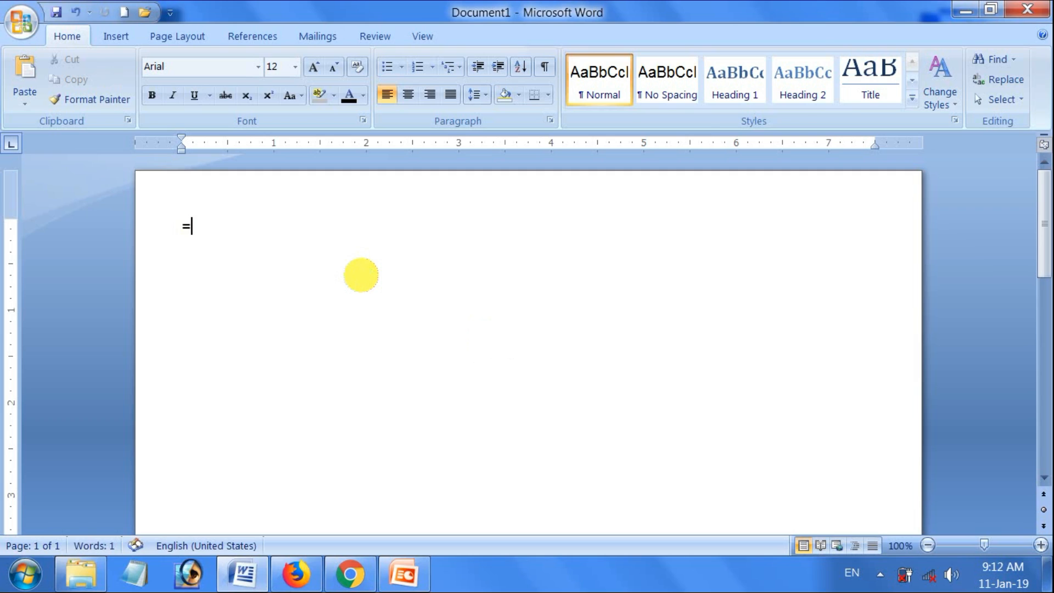
Generate placeholder text with =lorem() and delete its last two paragraphs, keeping only the first
type("m(")
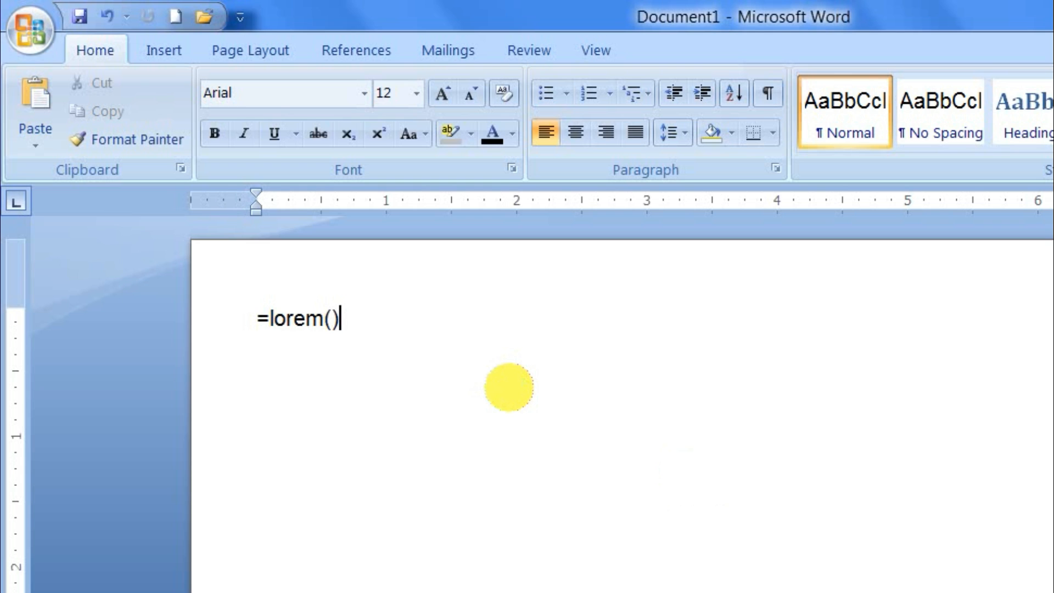
key("Return")
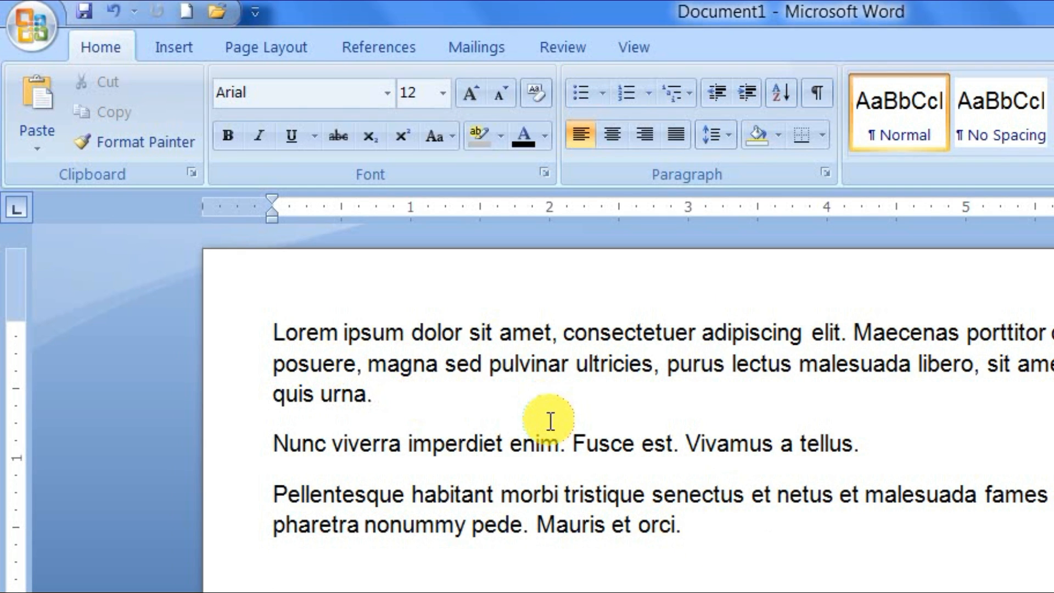
left_click(703, 530)
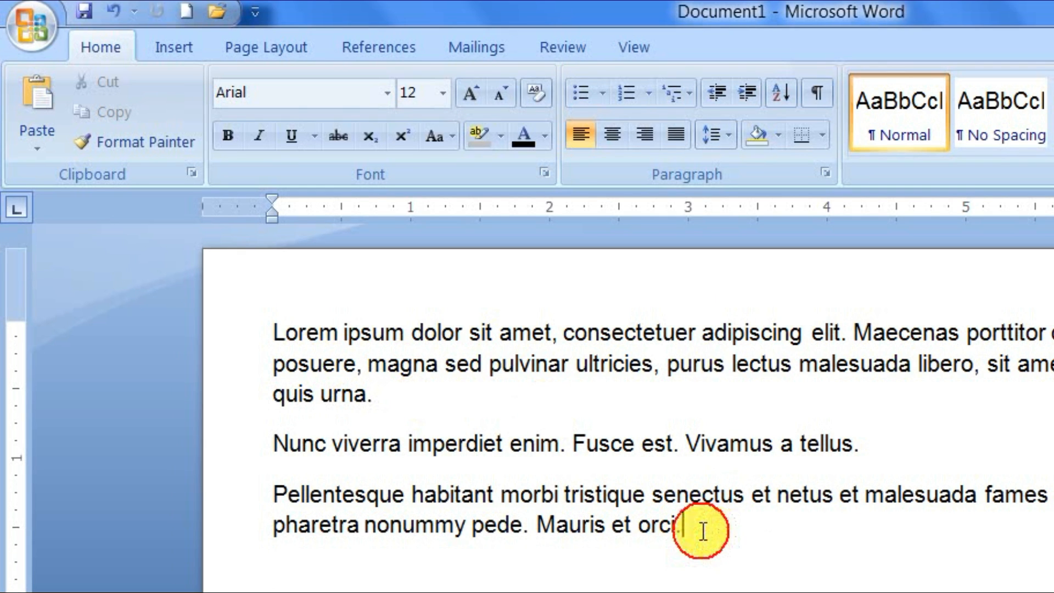
left_click_drag(704, 531, 267, 442)
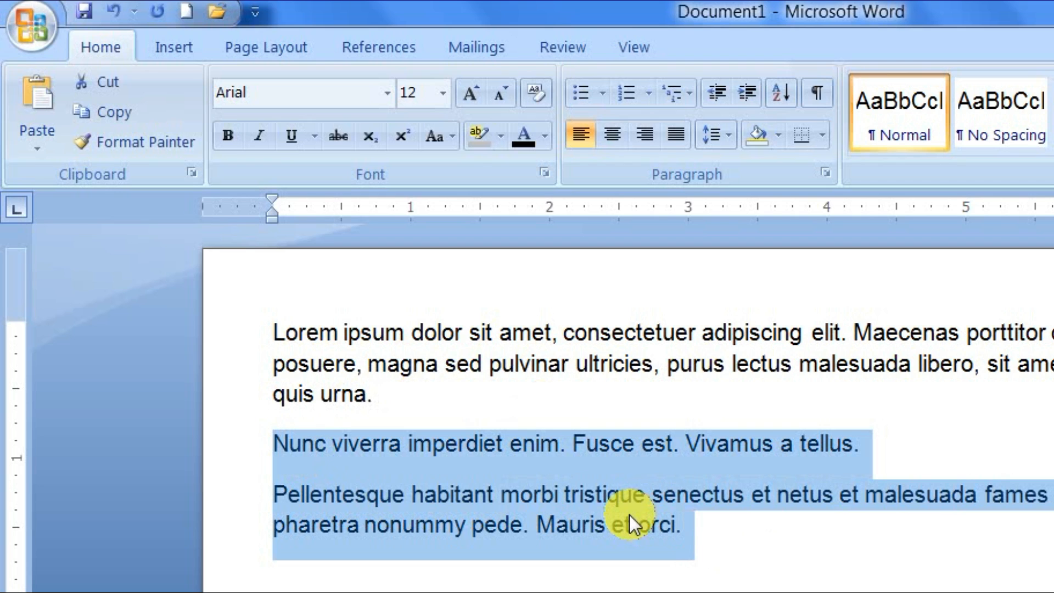
key("Delete")
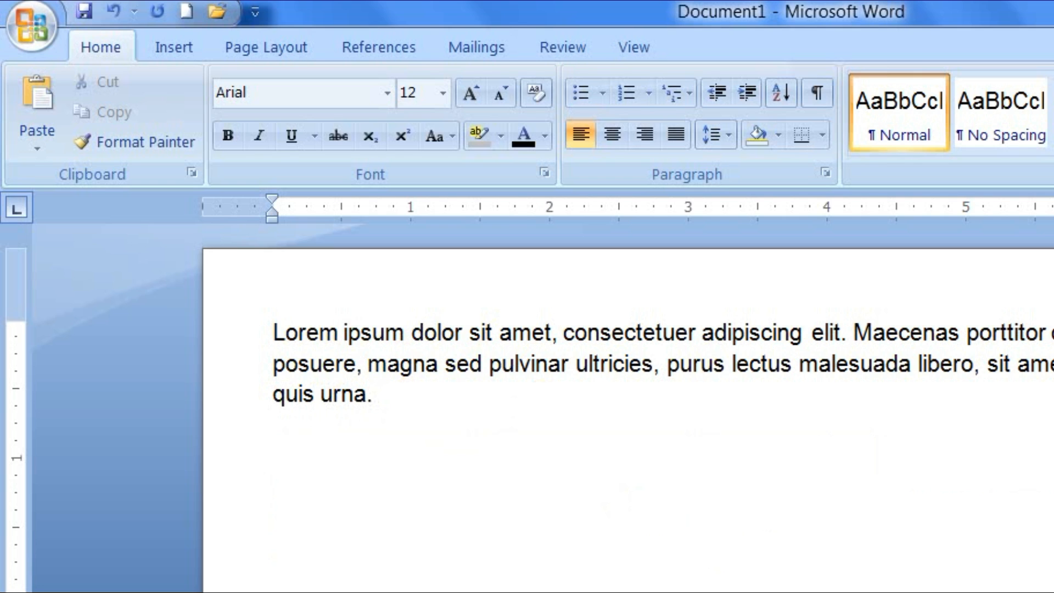
left_click(1053, 592)
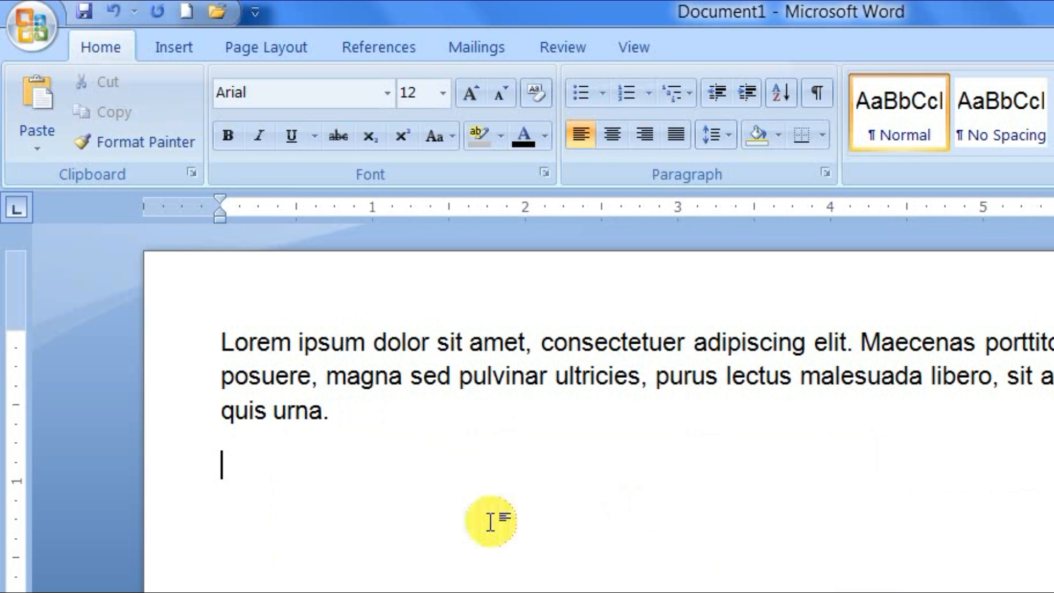
Set the font size of the remaining Lorem ipsum paragraph to 14
left_click_drag(374, 419, 219, 337)
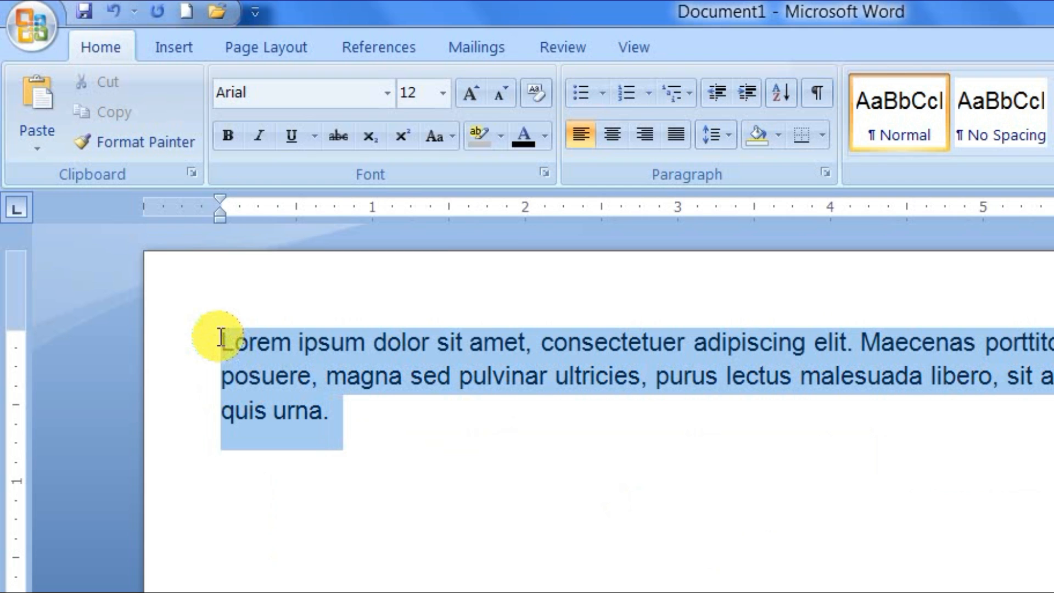
left_click(441, 97)
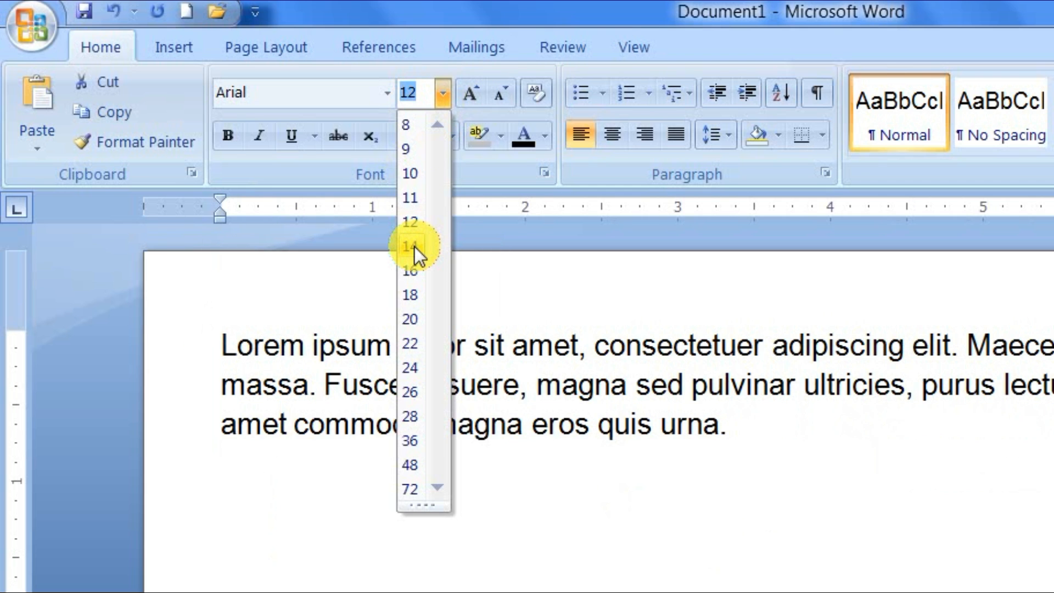
left_click(414, 246)
left_click(550, 429)
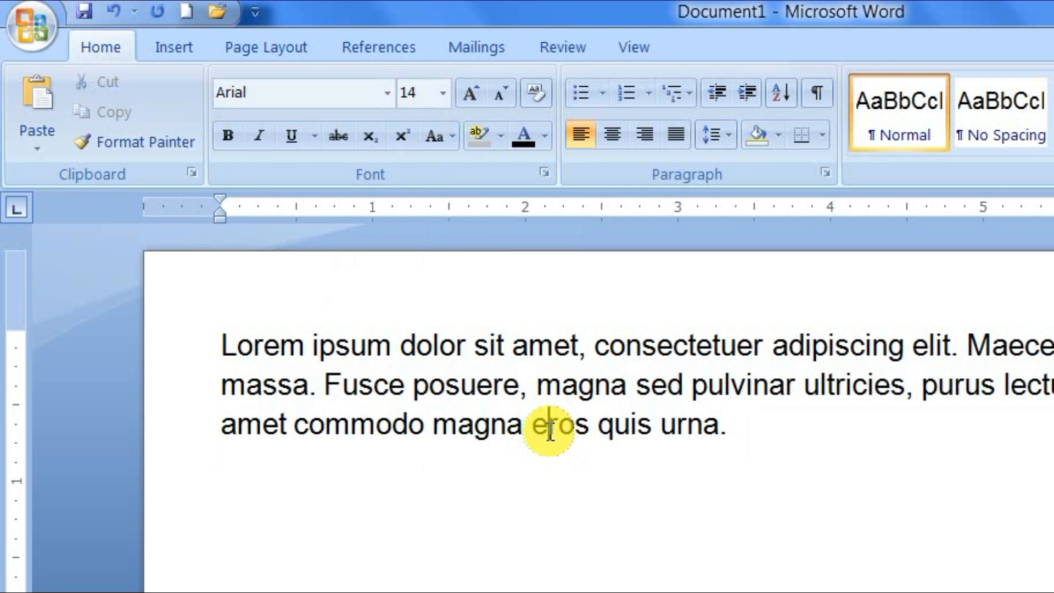
Make the entire Lorem ipsum paragraph bold
left_click_drag(774, 431, 597, 425)
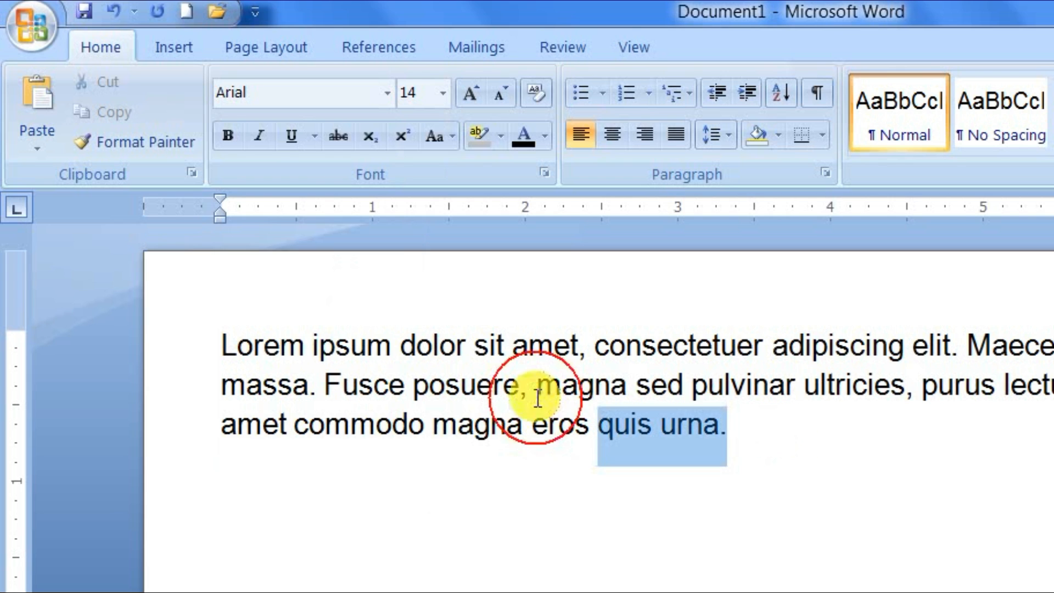
triple_click(538, 396)
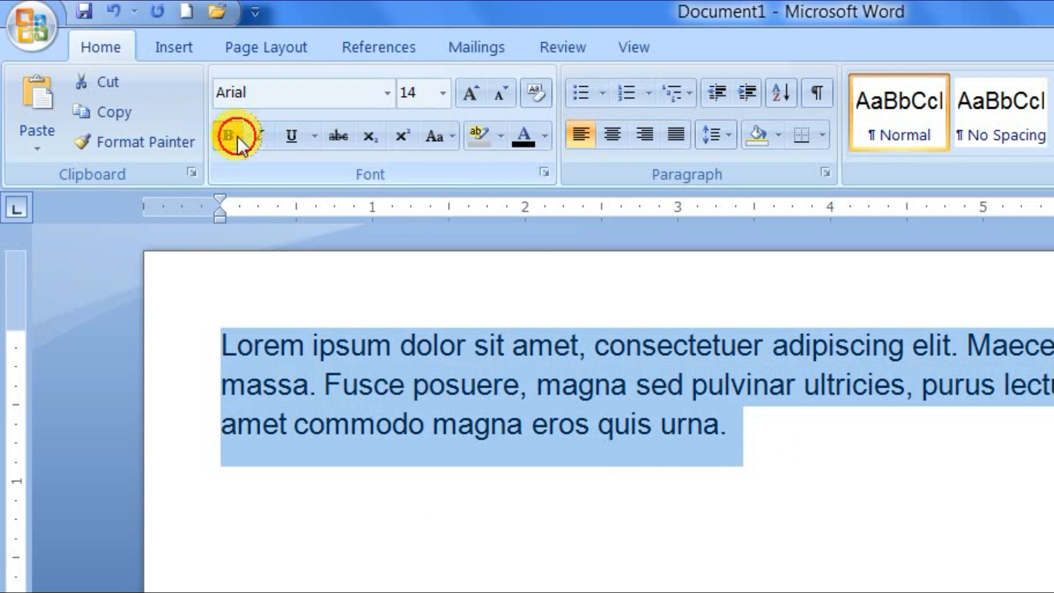
left_click(238, 136)
left_click(666, 446)
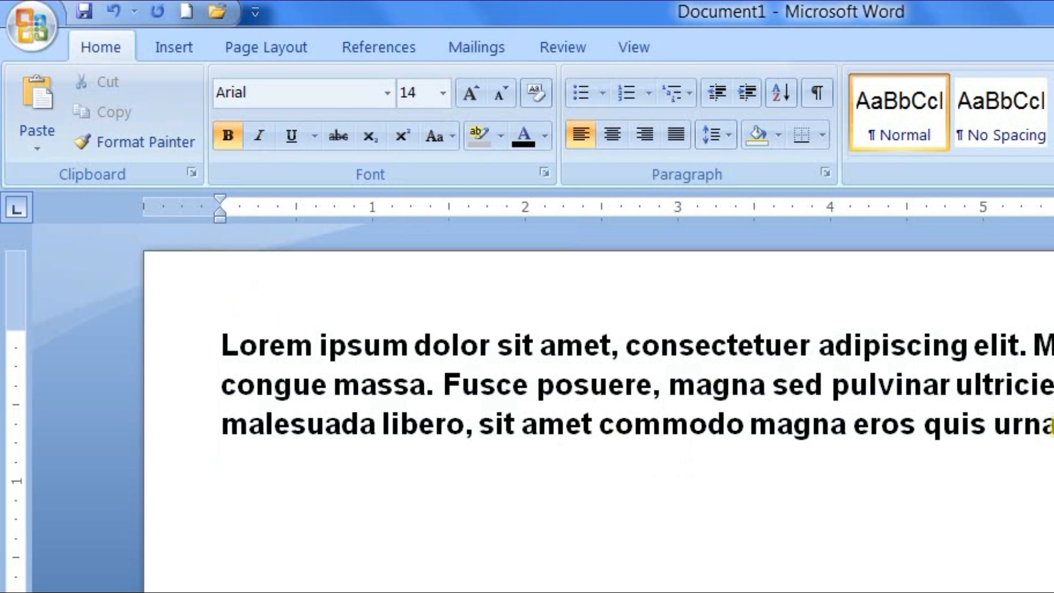
Apply a light gray text highlight to the entire bold paragraph
left_click_drag(1052, 426, 236, 334)
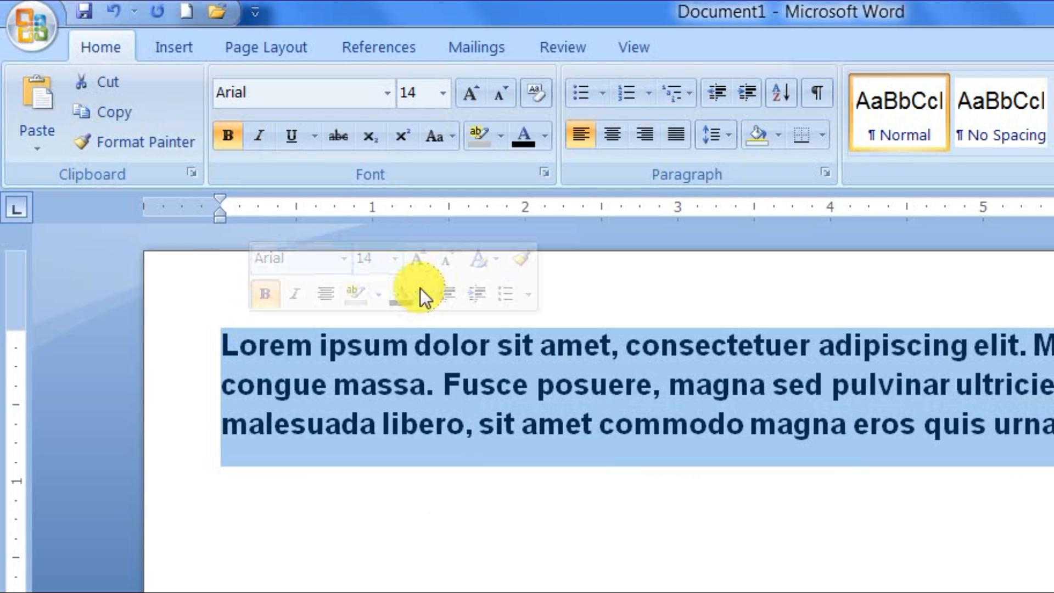
left_click(503, 130)
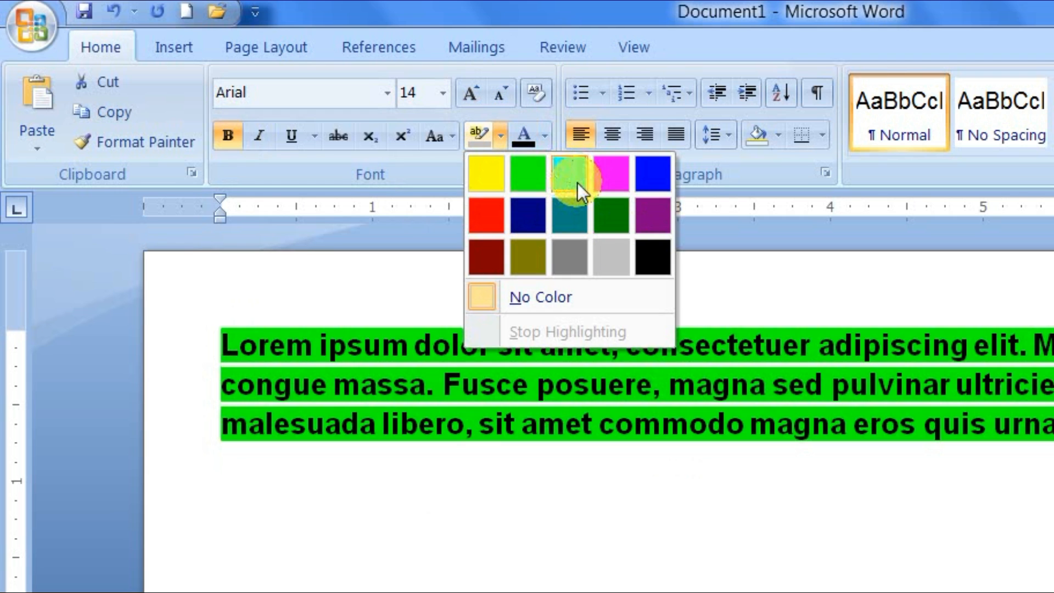
left_click(615, 255)
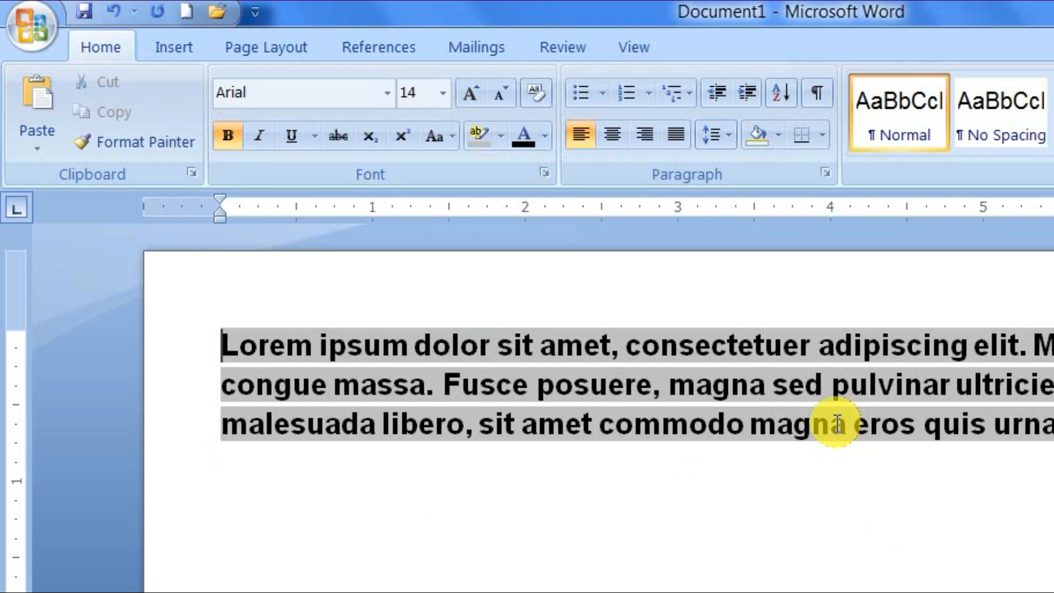
Copy the highlighted paragraph and add a new empty line below it
left_click_drag(1015, 453, 150, 207)
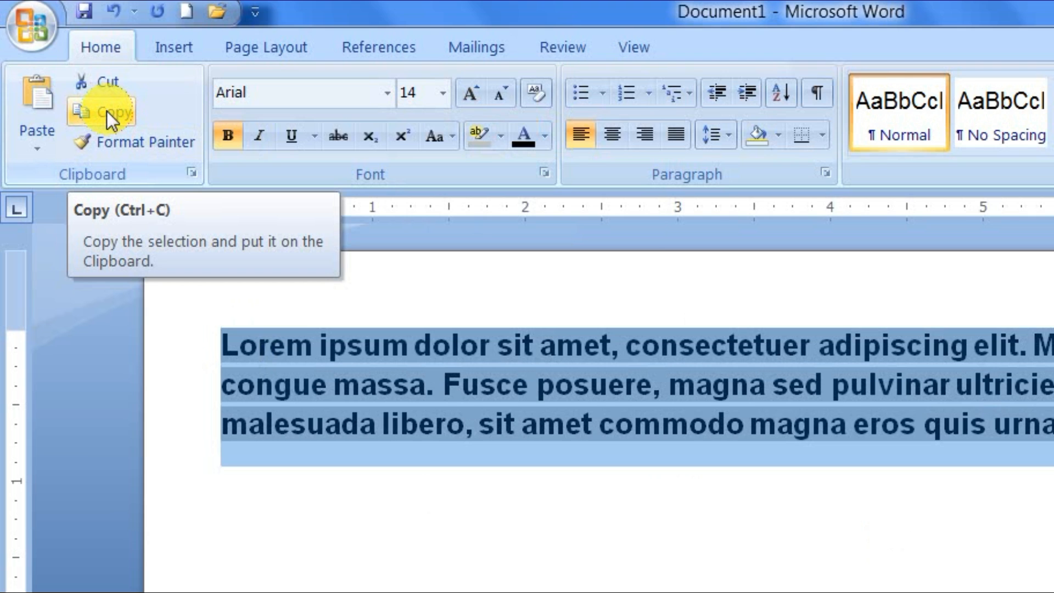
key("ctrl+c")
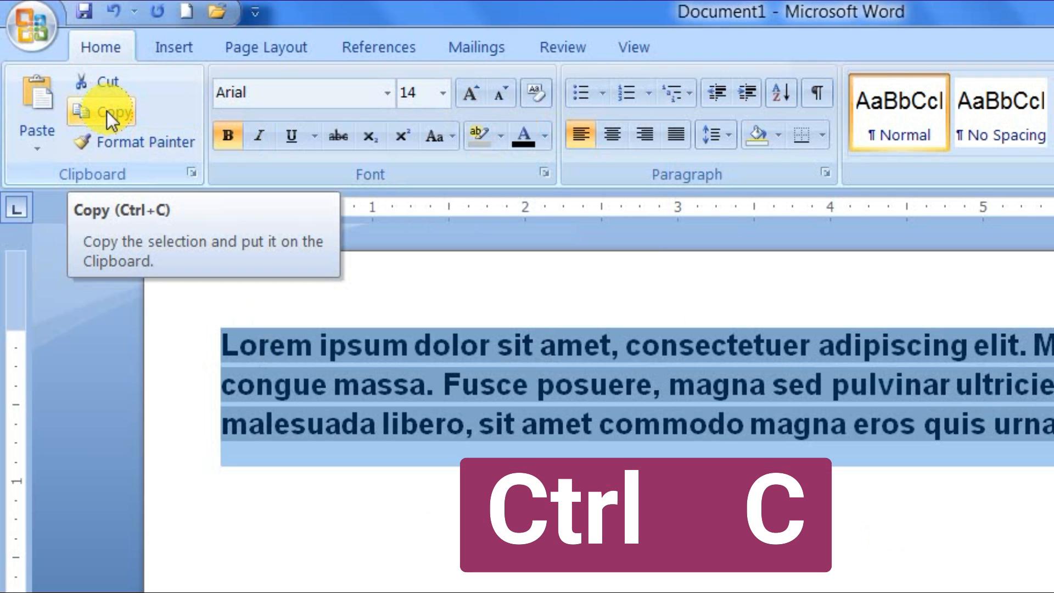
left_click(107, 111)
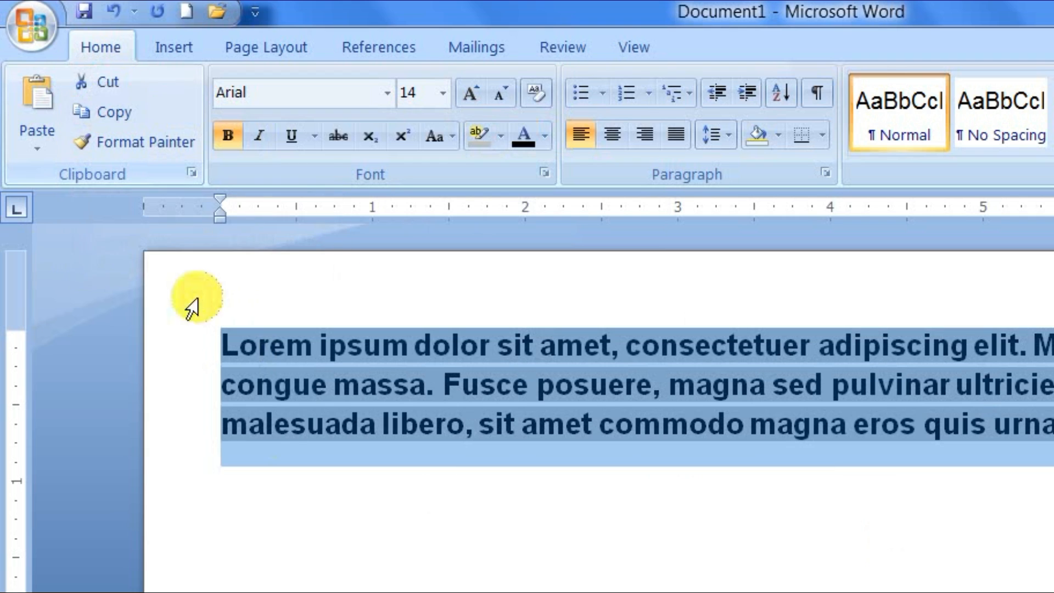
left_click(429, 587)
key("Return")
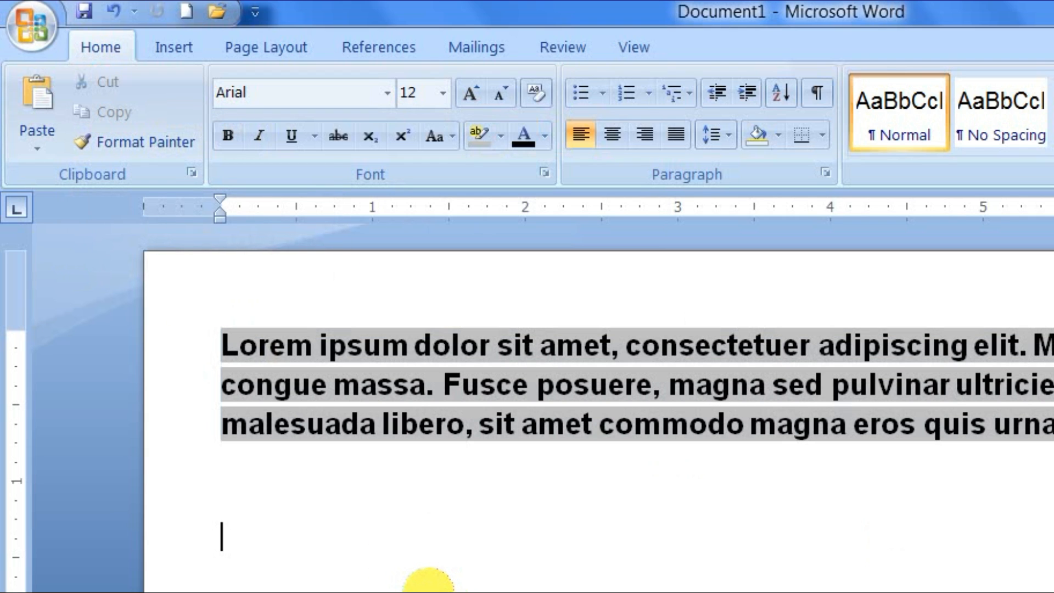
Try a regular paste of the copied paragraph on the empty line, compare it with the original, and undo the paste
key("ctrl+v")
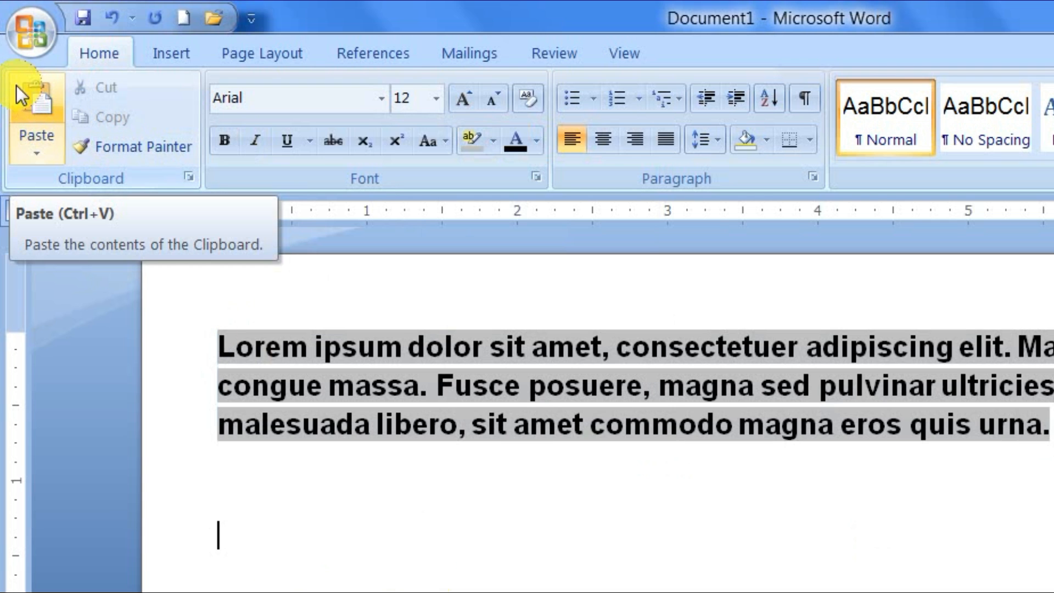
left_click(31, 99)
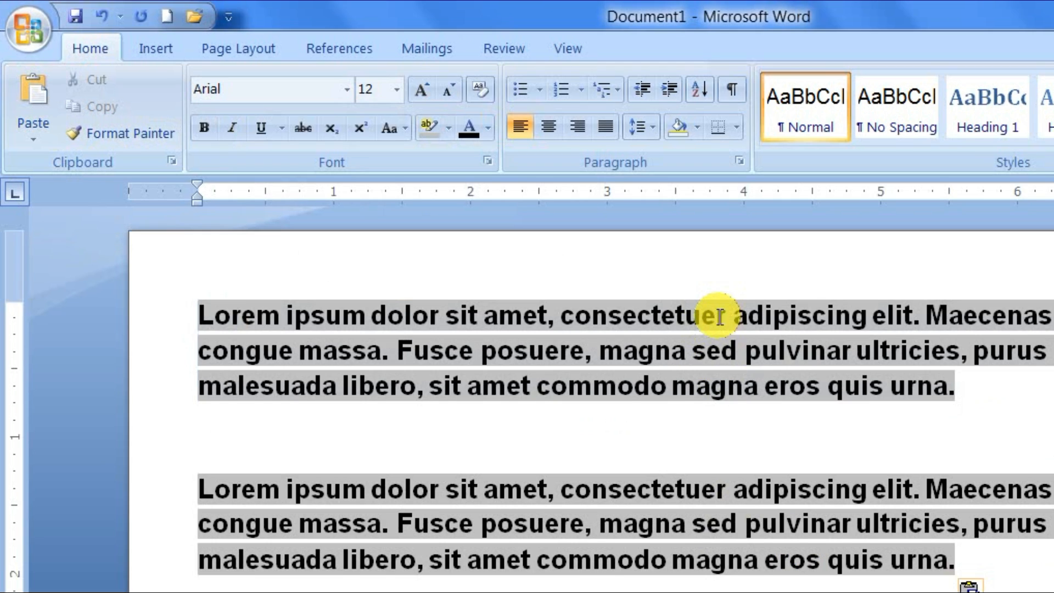
key("ctrl+shift+period")
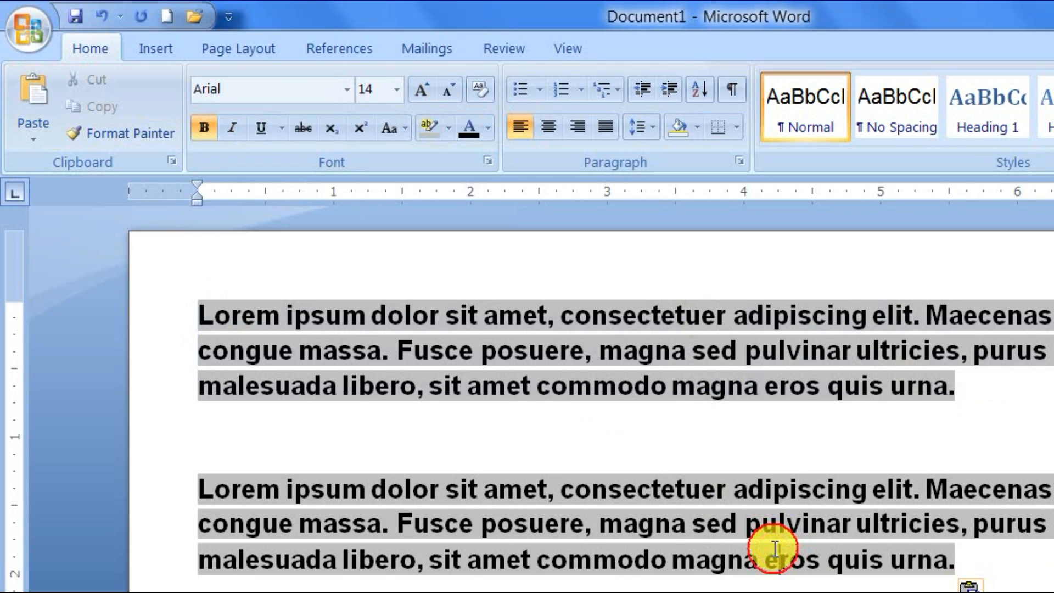
left_click(791, 318)
left_click(828, 549)
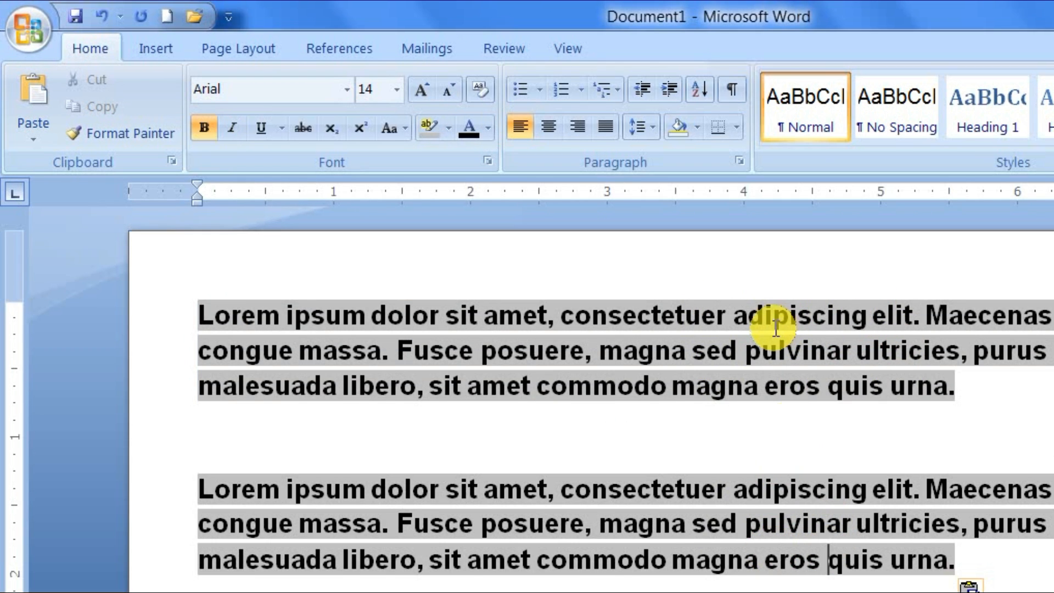
left_click(772, 317)
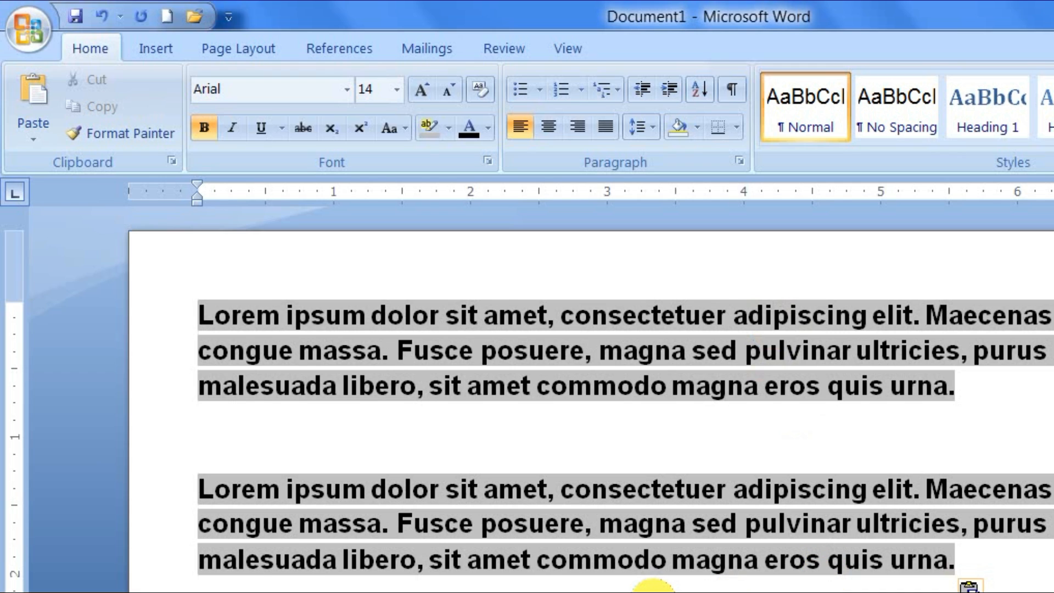
key("ctrl+z")
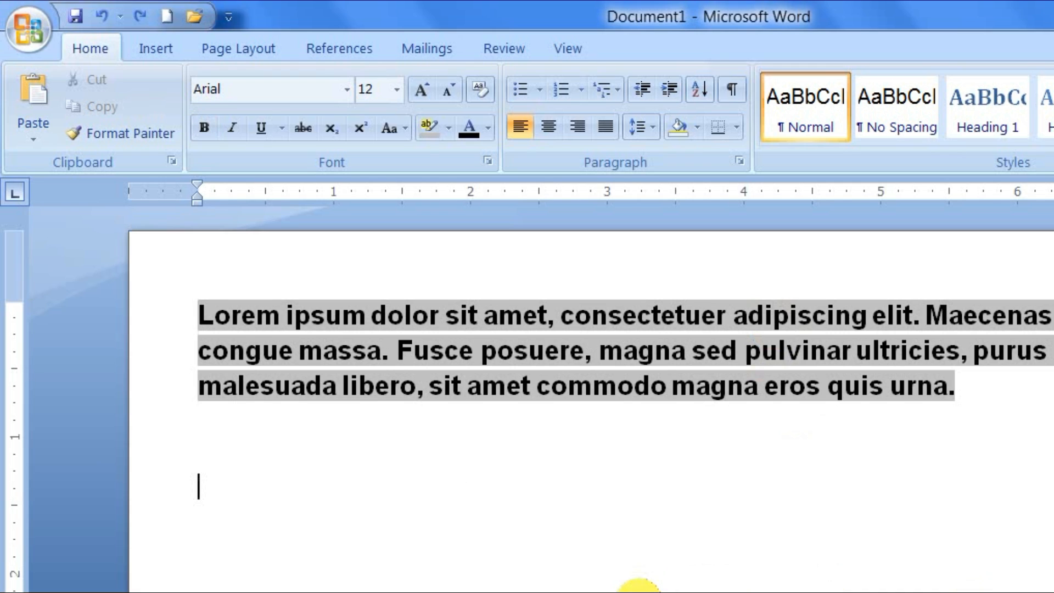
Copy the highlighted paragraph again and place the cursor on the empty line below it
mouse_move(991, 392)
left_mouse_down()
mouse_move(617, 372)
mouse_move(207, 302)
left_mouse_up()
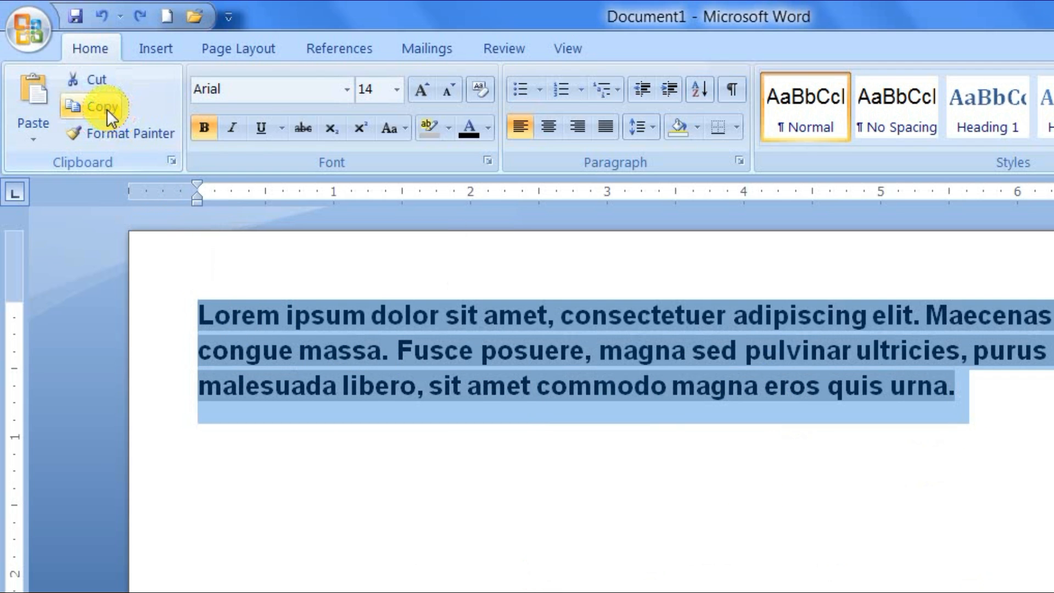
left_click(104, 108)
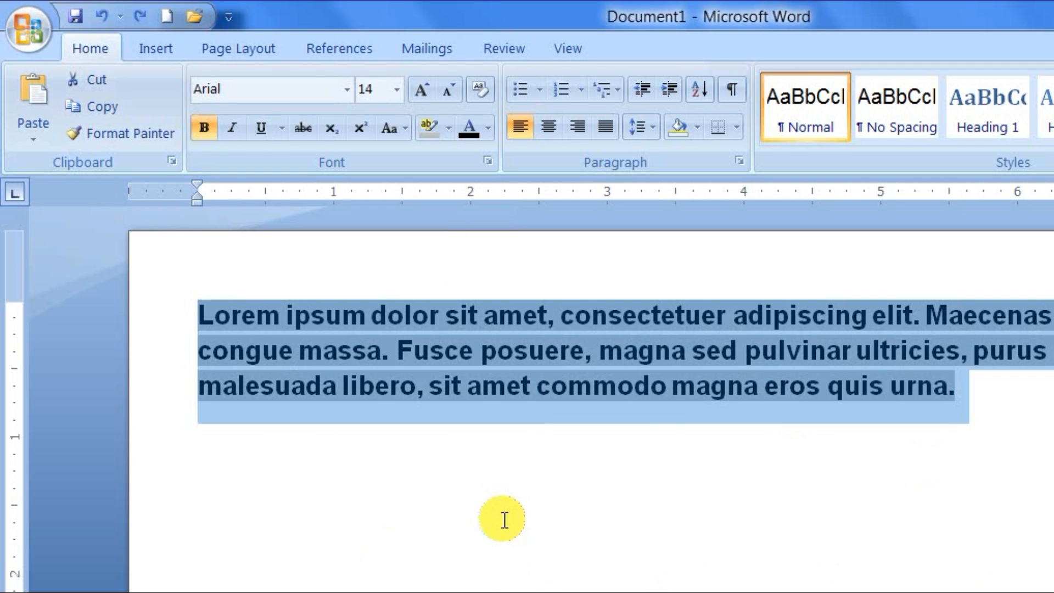
left_click(365, 514)
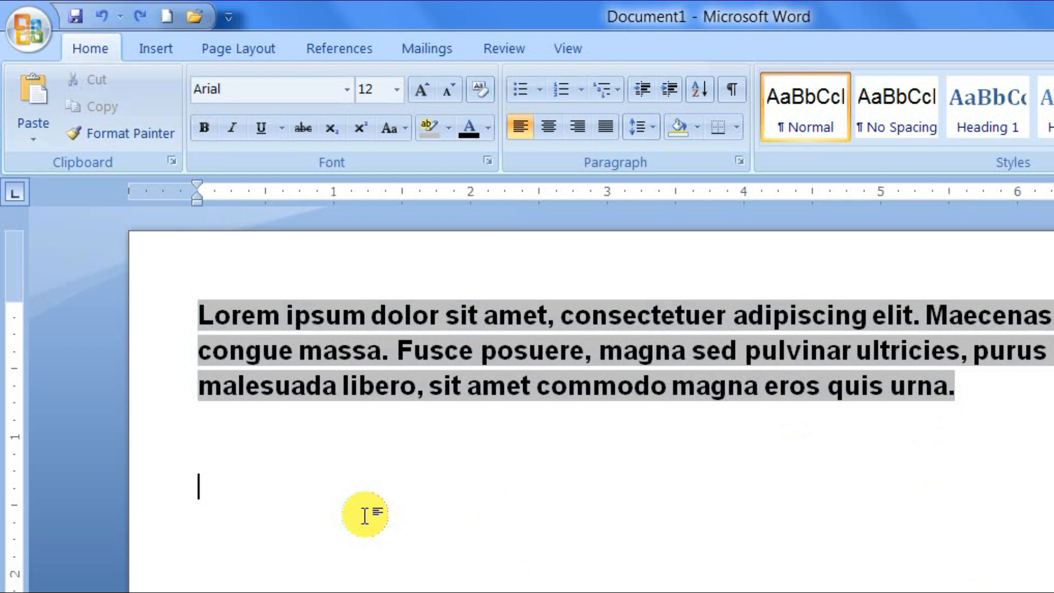
Insert a new line above the highlighted paragraph containing the heading "Paste Special"
left_click(360, 247)
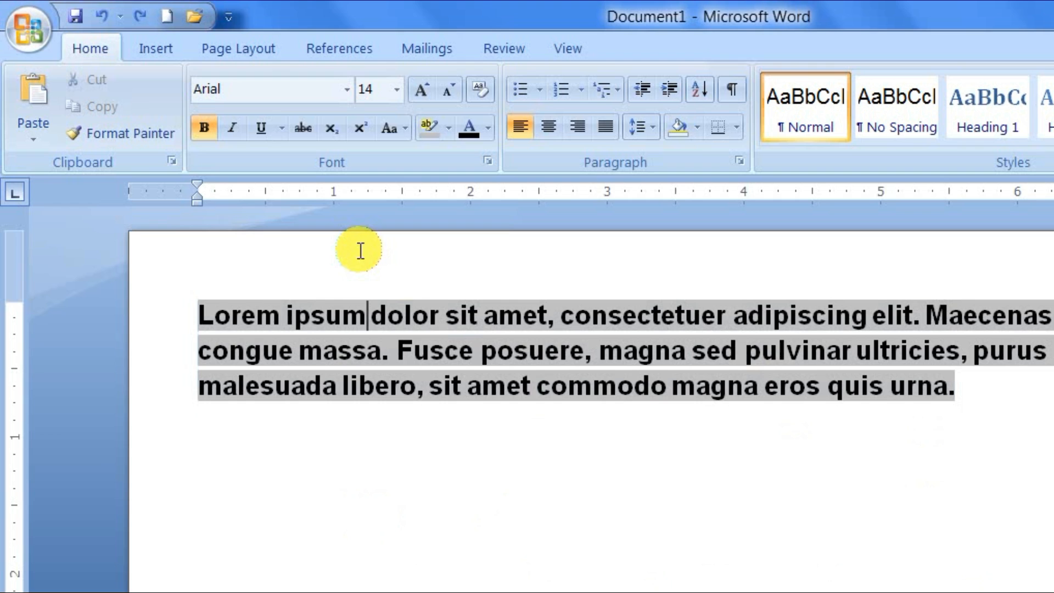
left_click(192, 303)
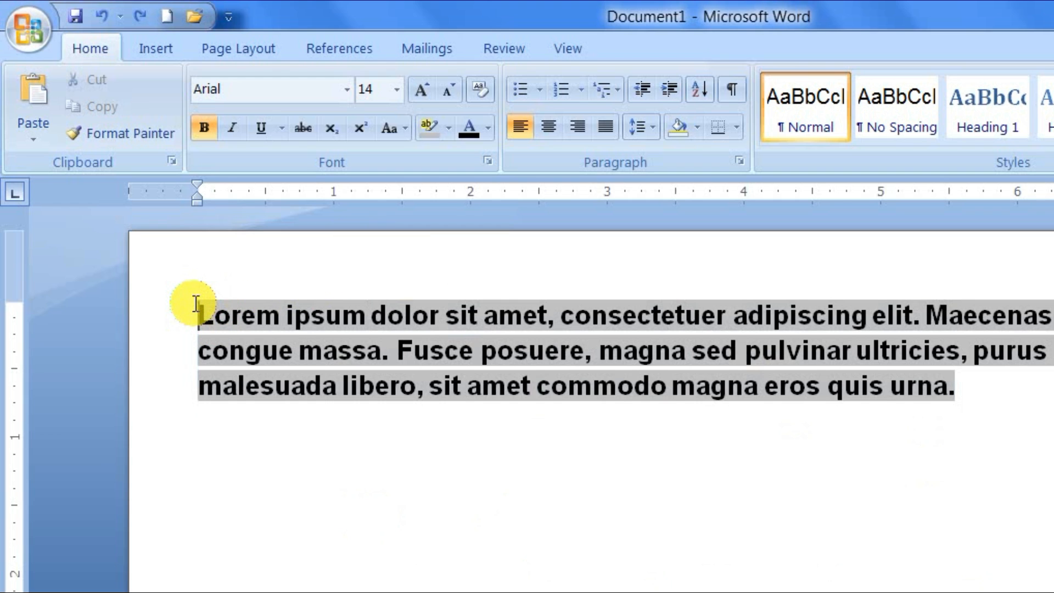
key("Return")
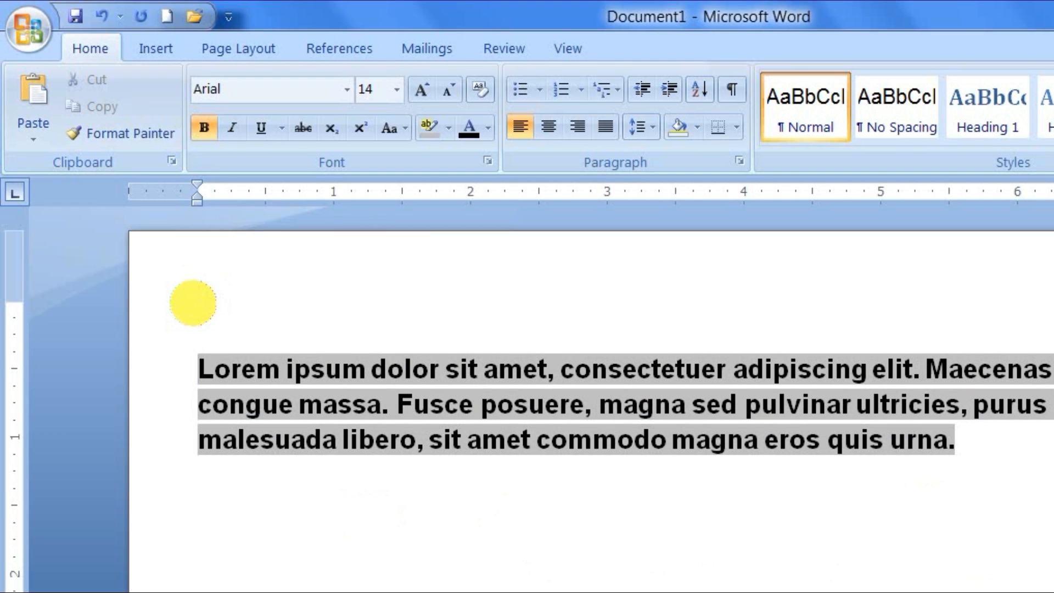
type("Pa")
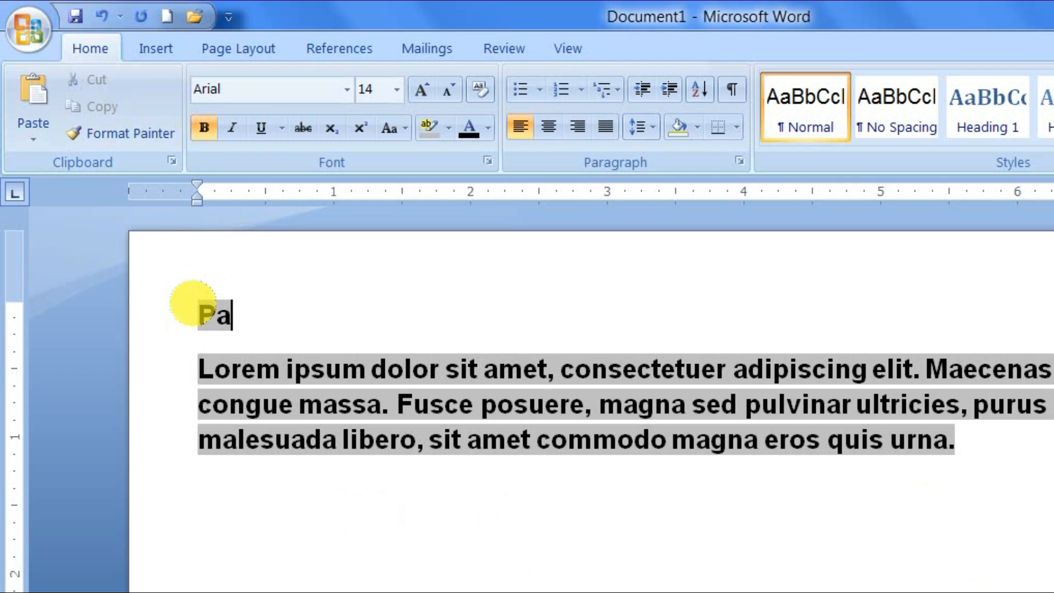
type("ste")
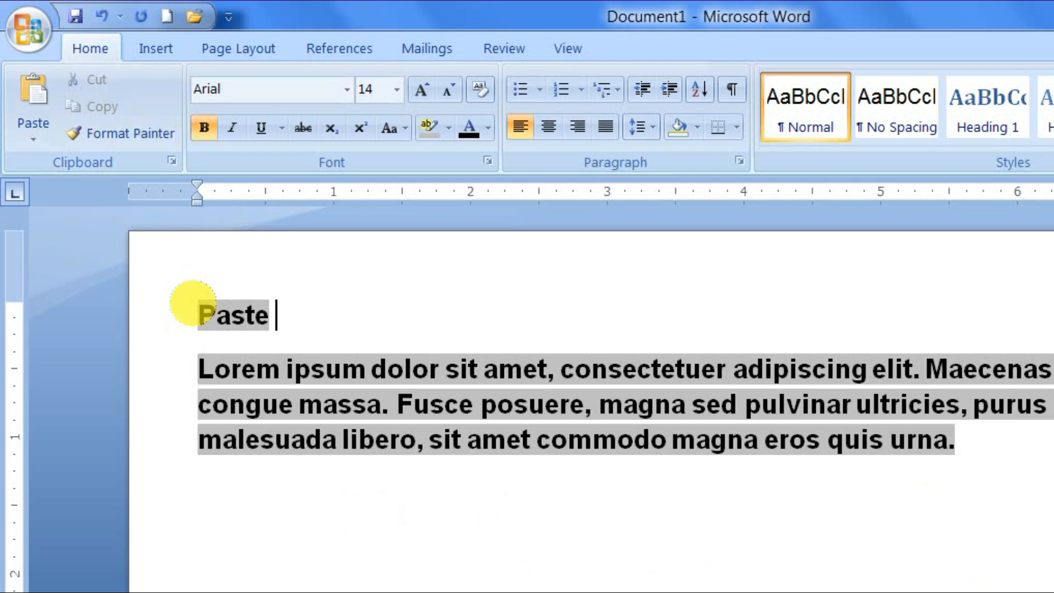
type(" Special")
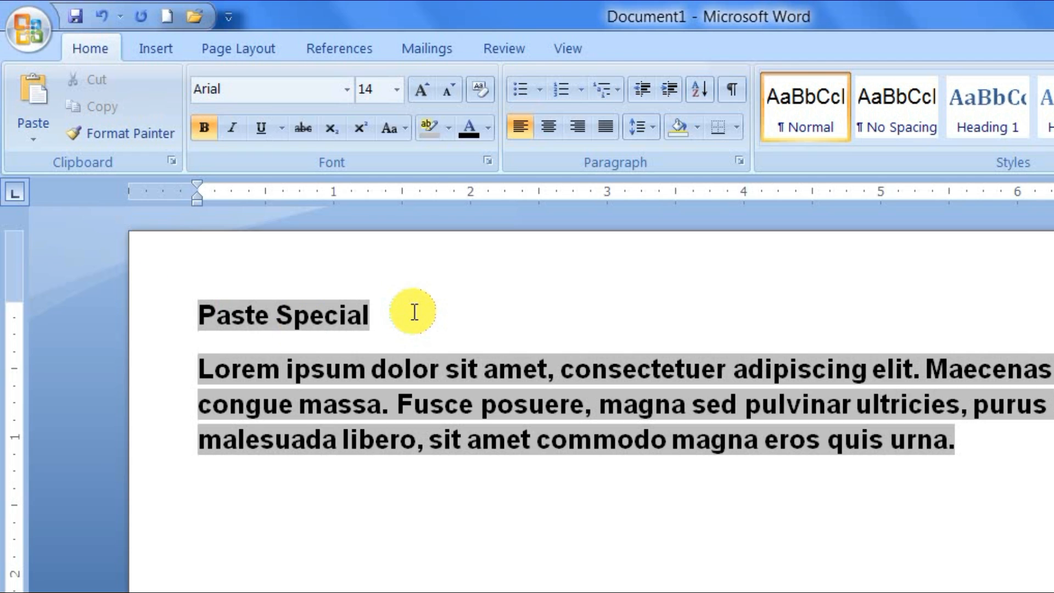
left_click_drag(413, 311, 191, 308)
right_click(224, 338)
left_click(224, 338)
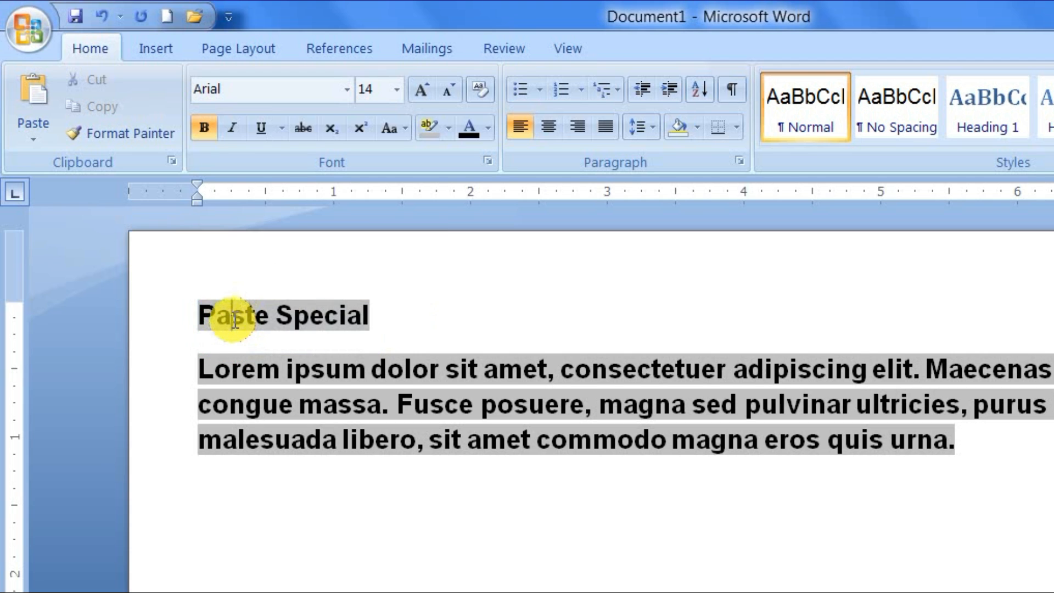
Center the "Paste Special" heading and highlight its text in yellow
left_click(197, 315)
left_click(548, 128)
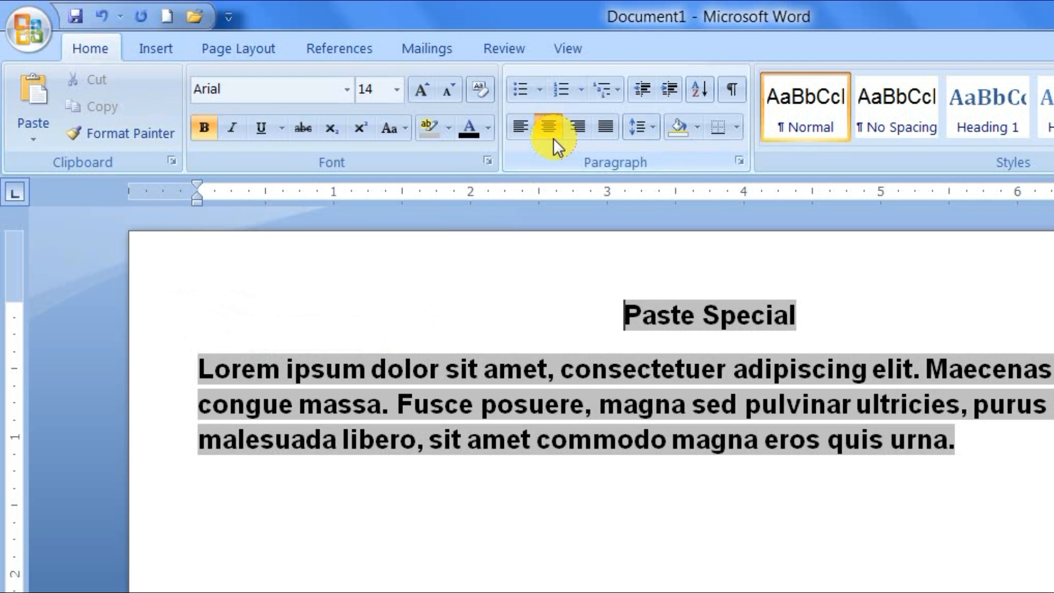
left_click_drag(800, 314, 606, 320)
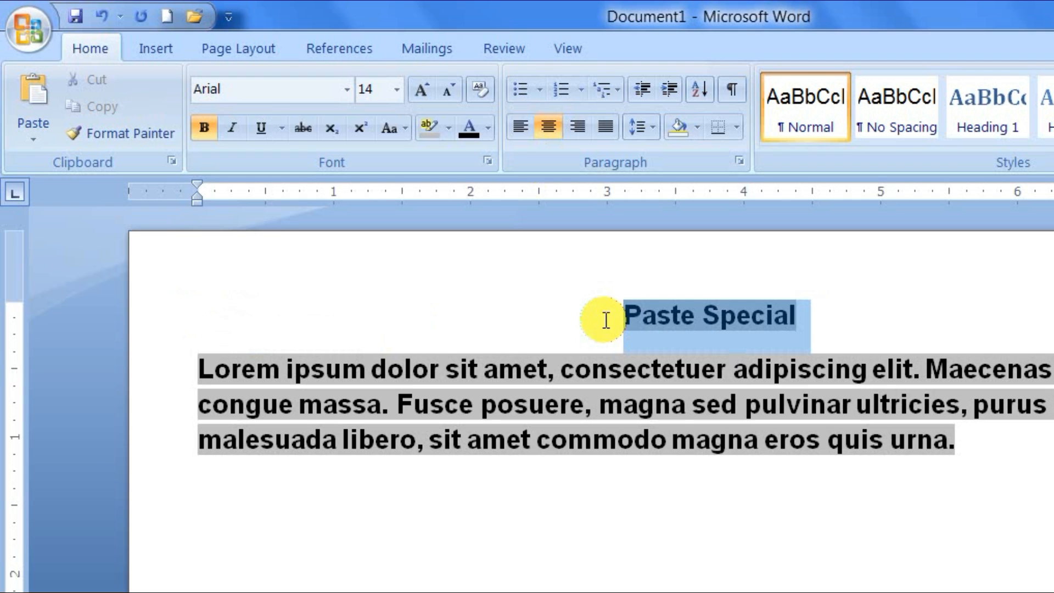
left_click(490, 129)
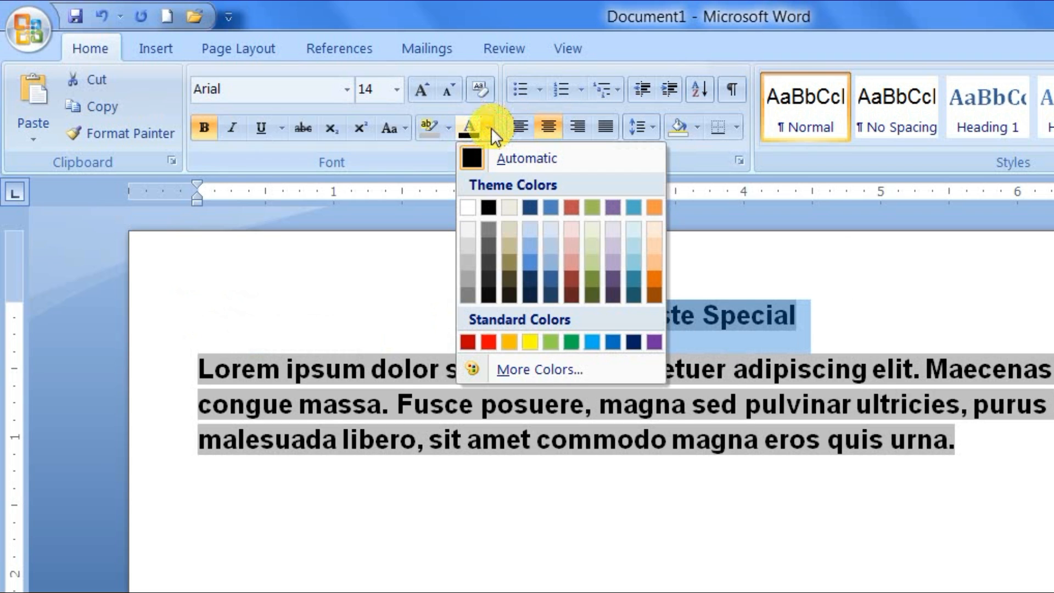
left_click(449, 128)
left_click(447, 162)
left_click(665, 439)
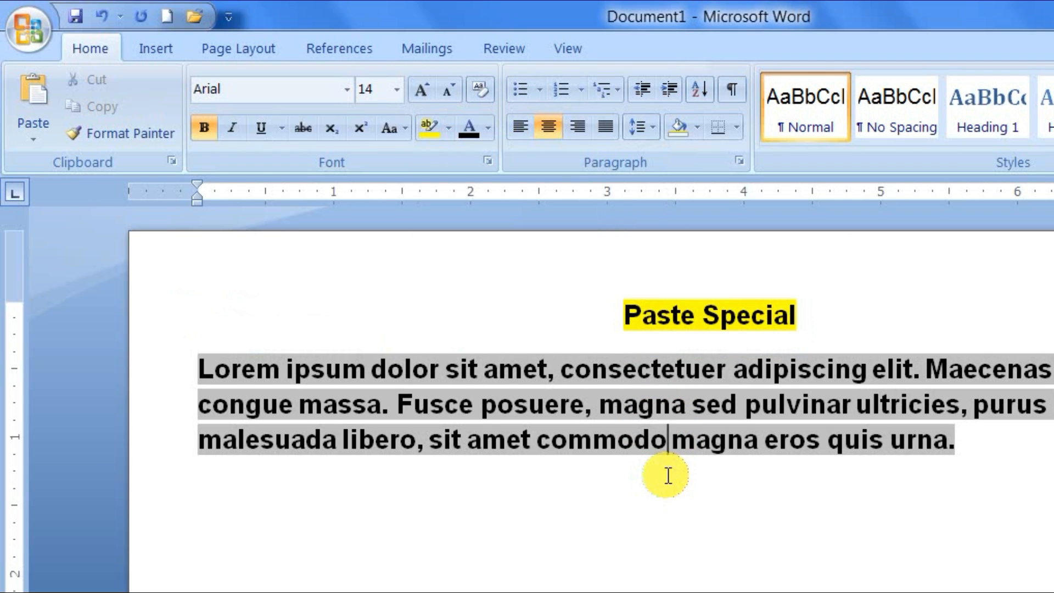
Add two new lines below the gray-shaded paragraph and place the cursor on the empty line further down
left_click(991, 463)
key("Return")
key("Return")
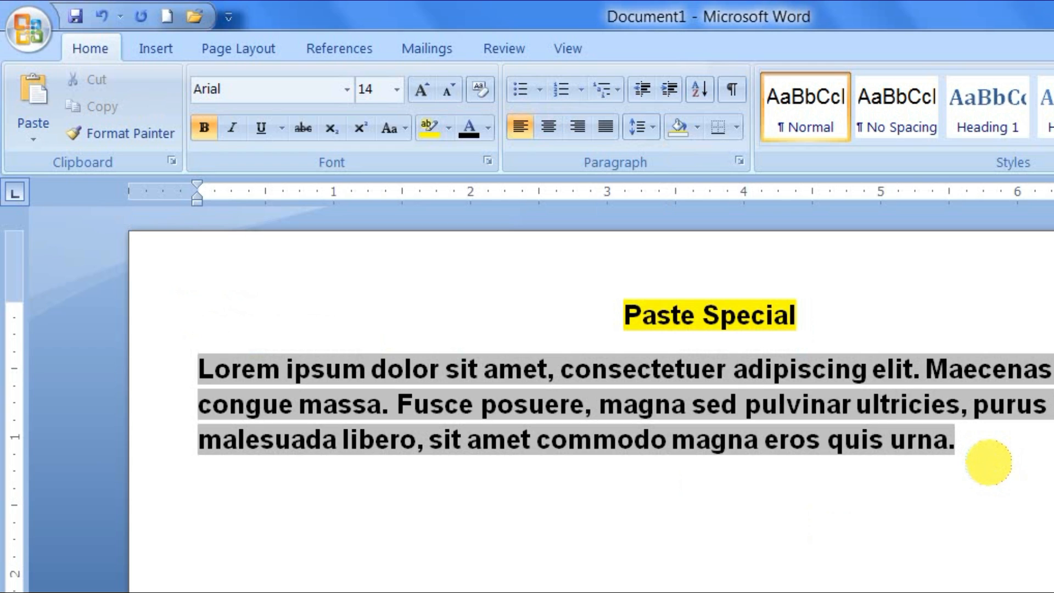
left_click(416, 379)
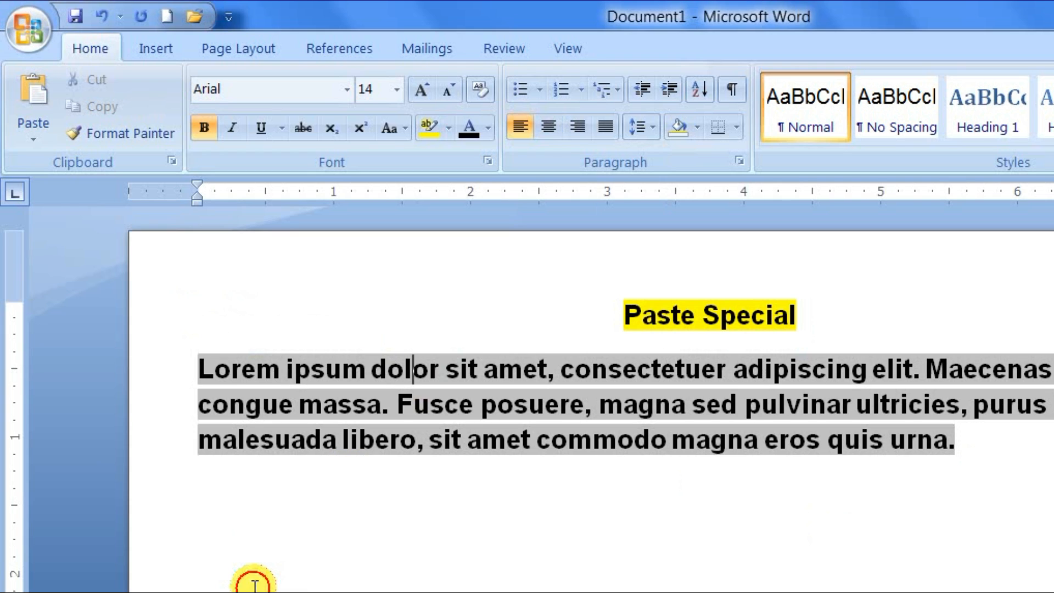
left_click(255, 585)
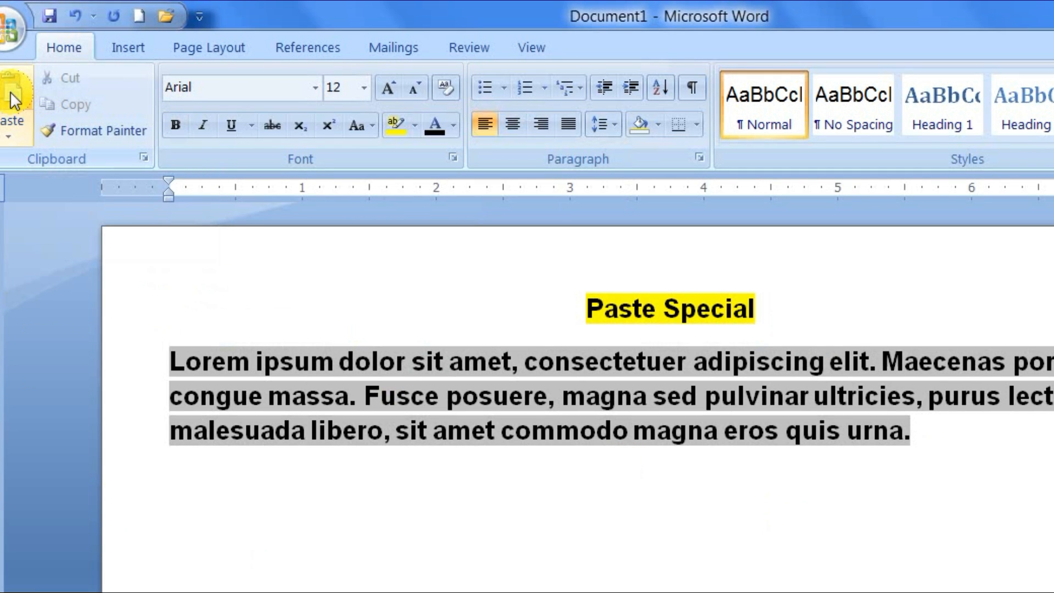
Use Paste Special to insert the copied paragraph as a Microsoft Office Word Document Object
left_click(12, 132)
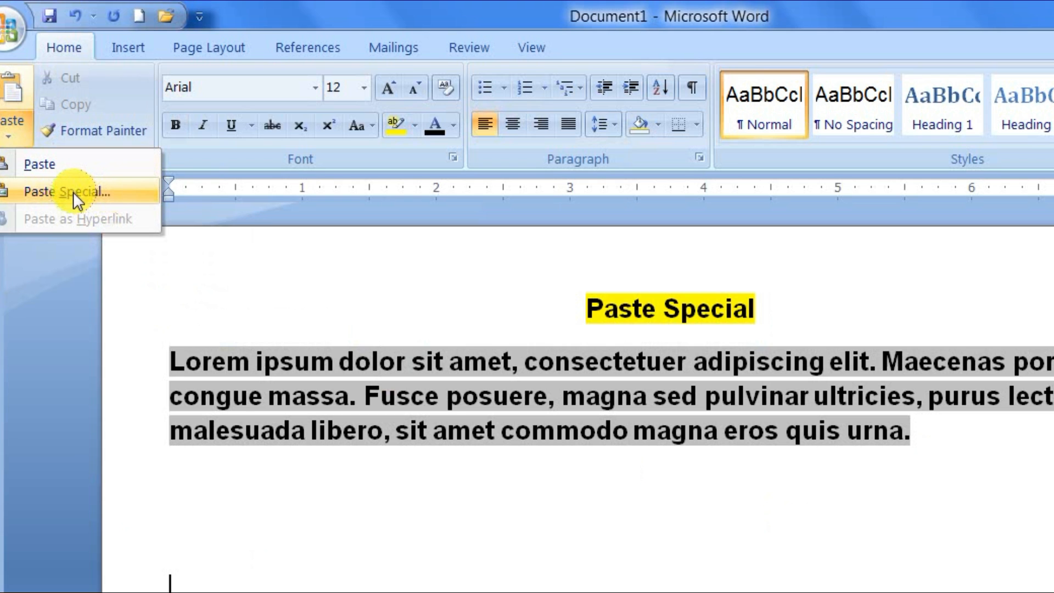
left_click(124, 192)
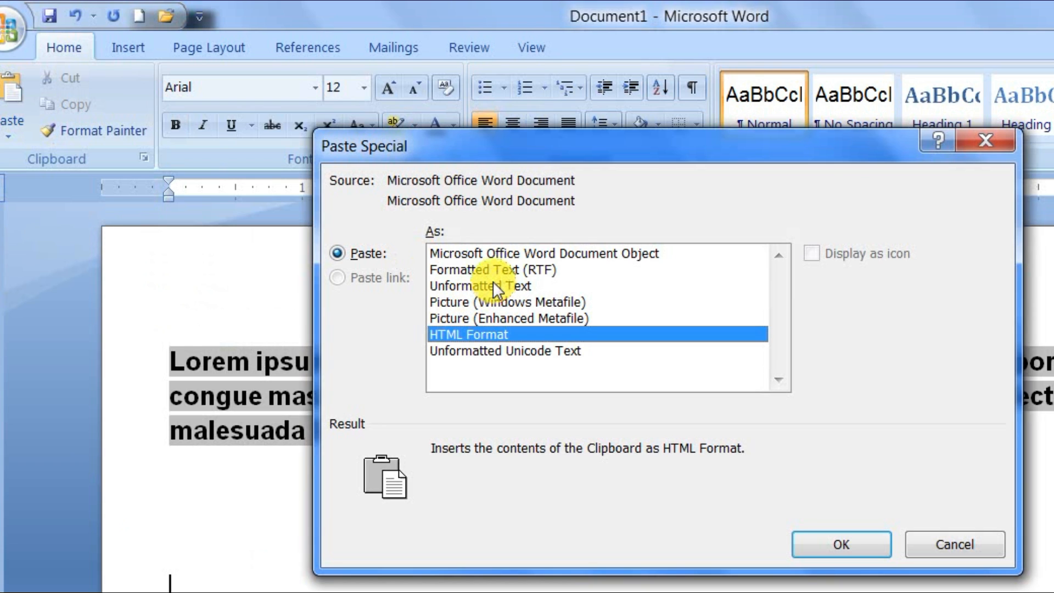
left_click(464, 257)
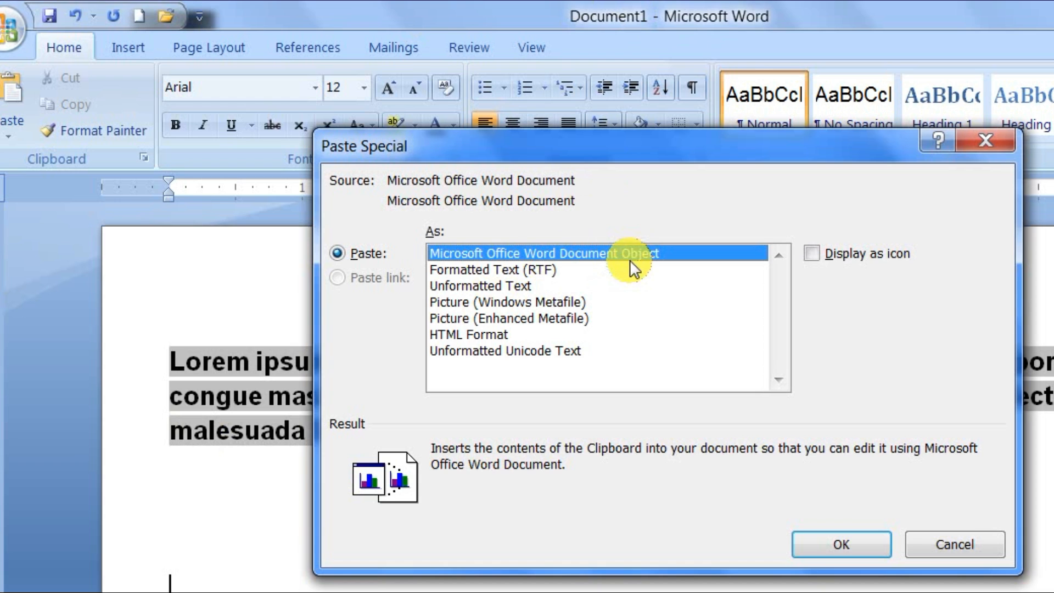
left_click(856, 543)
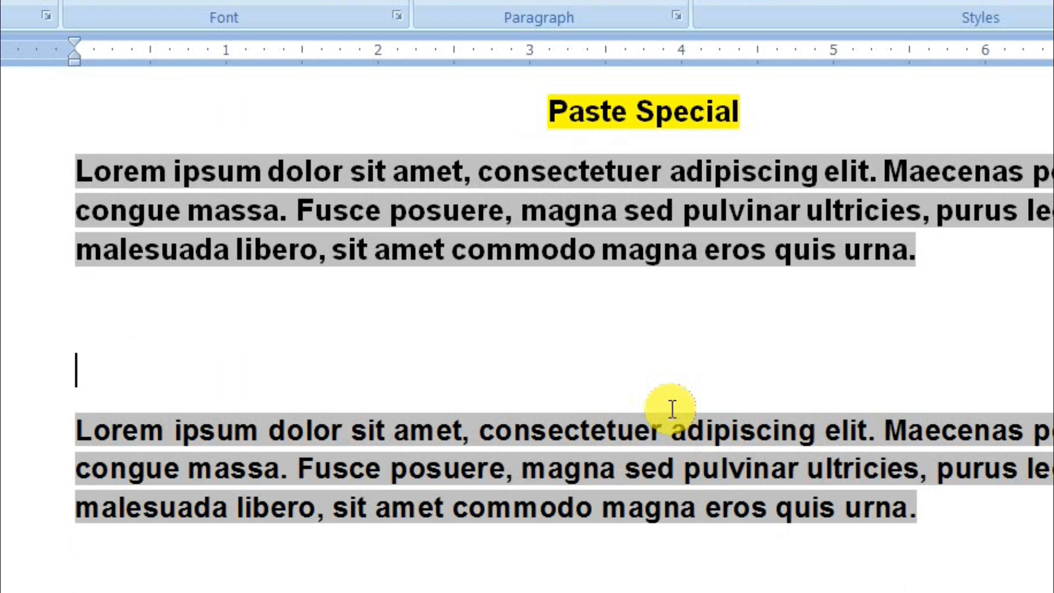
Select the pasted document object, scale it down slightly, adjust its width and stretch it vertically
left_click(671, 470)
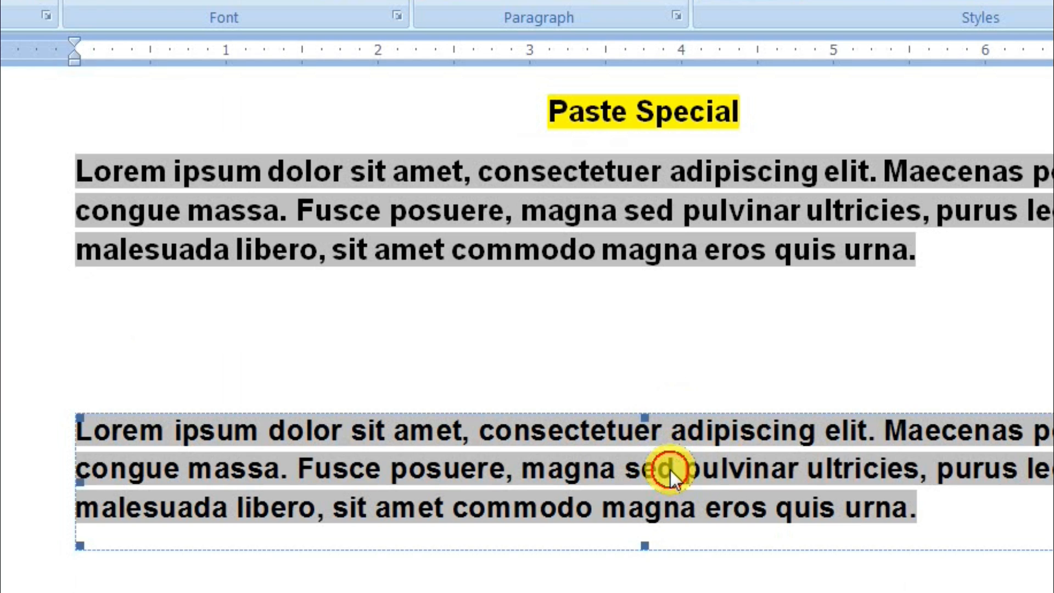
scroll(672, 470, "down", 2)
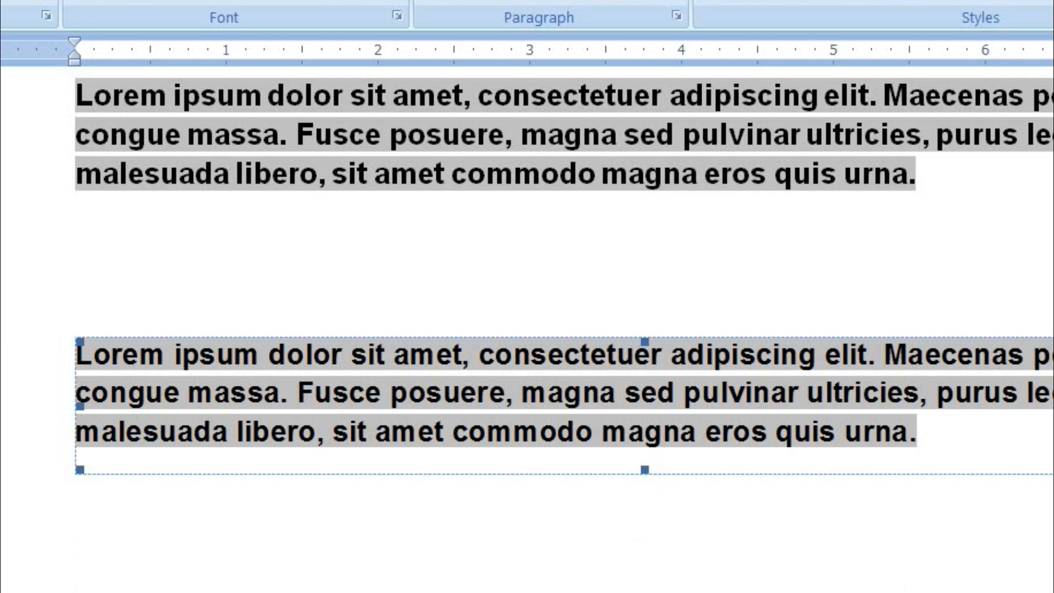
mouse_move(1053, 470)
left_mouse_down()
mouse_move(1008, 428)
mouse_move(1013, 446)
mouse_move(1053, 464)
left_mouse_up()
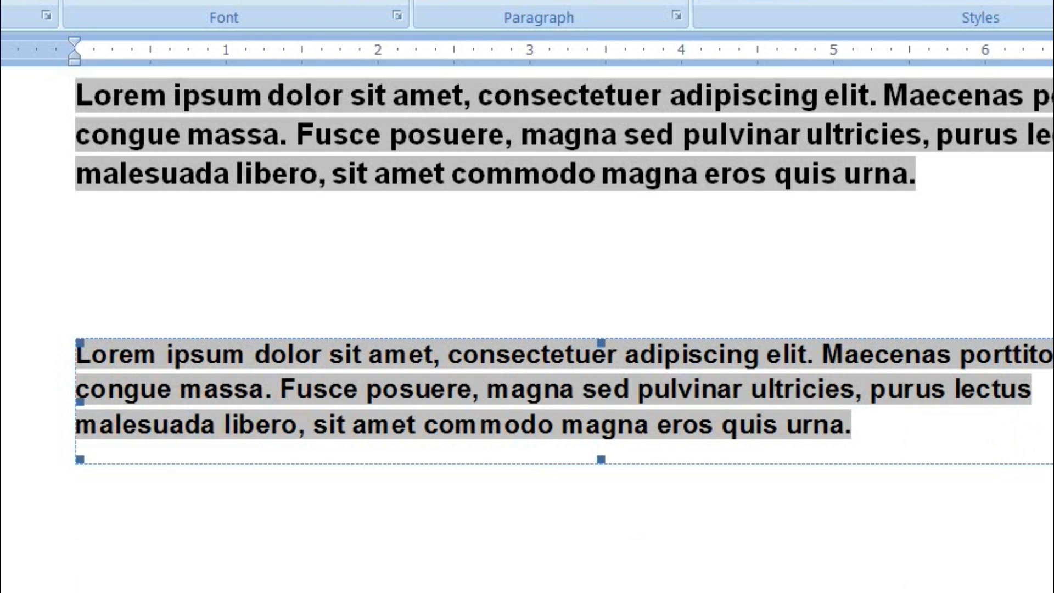
mouse_move(1053, 401)
left_mouse_down()
mouse_move(1017, 403)
mouse_move(1053, 402)
left_mouse_up()
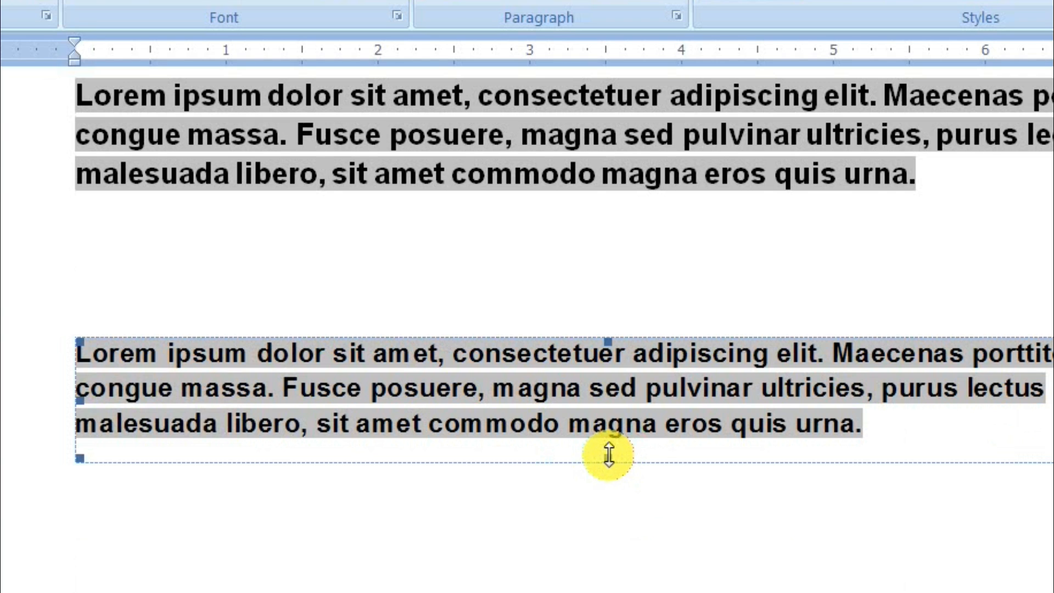
left_click_drag(608, 455, 615, 539)
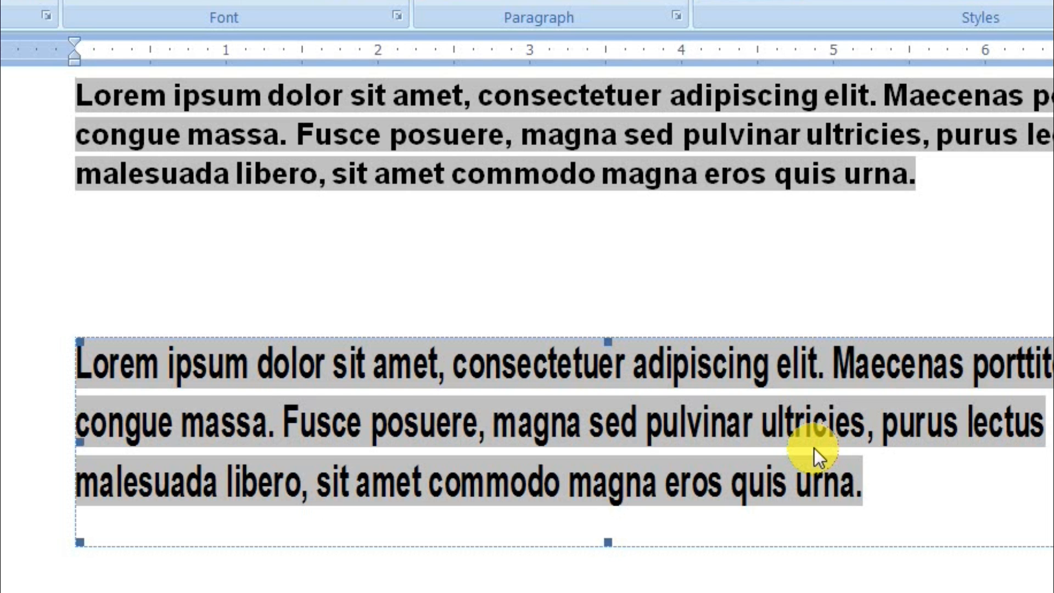
Undo the resizing of the document object and its insertion
key("ctrl+z")
key("ctrl+z")
key("ctrl+z")
key("ctrl+z")
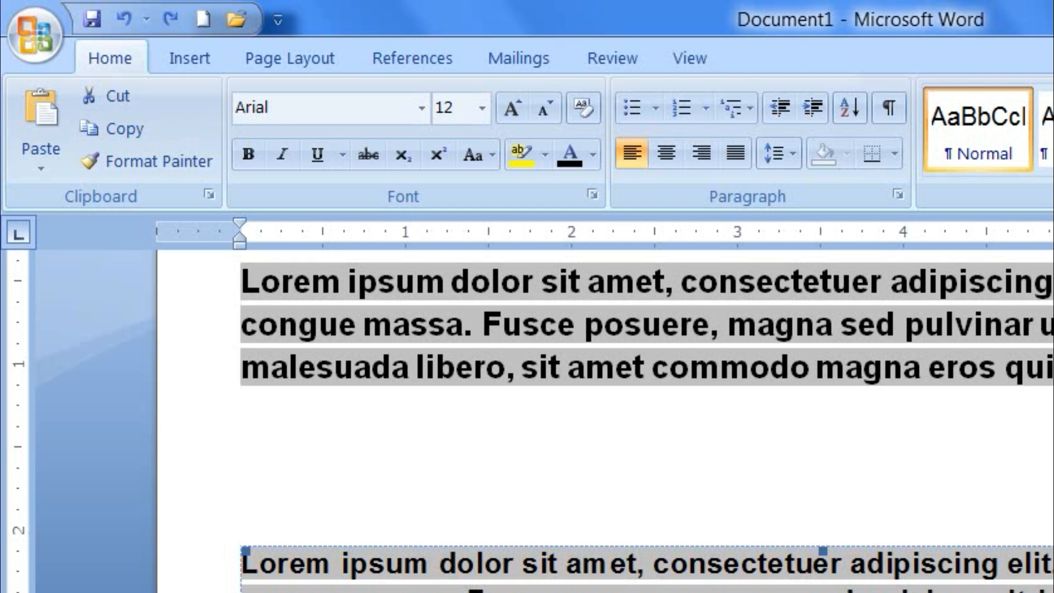
key("ctrl+z")
key("ctrl+z")
key("ctrl+z")
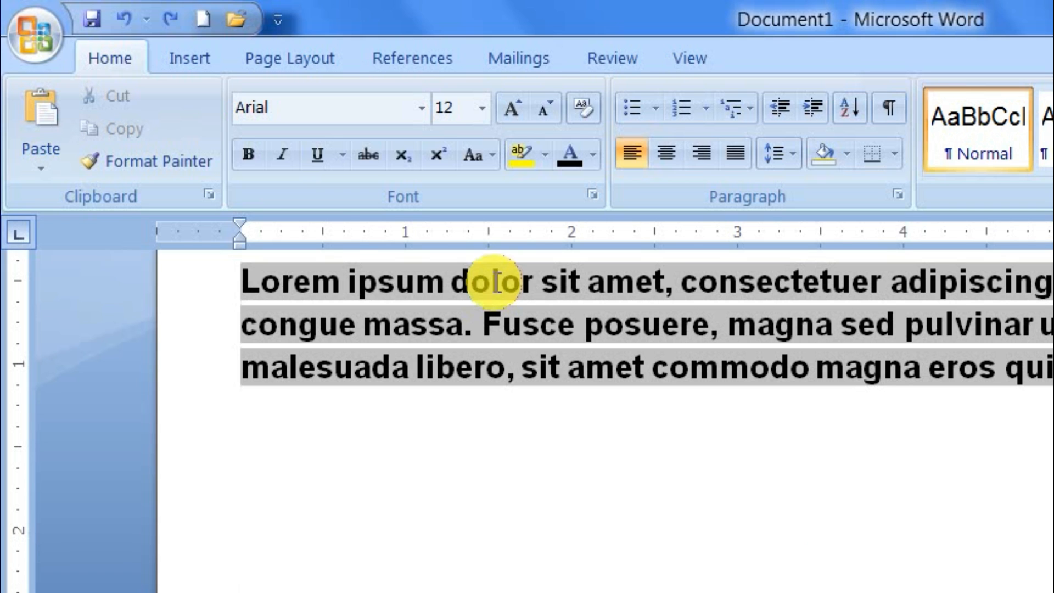
Use Paste Special to insert the copied paragraph as Formatted Text (RTF)
left_click(41, 165)
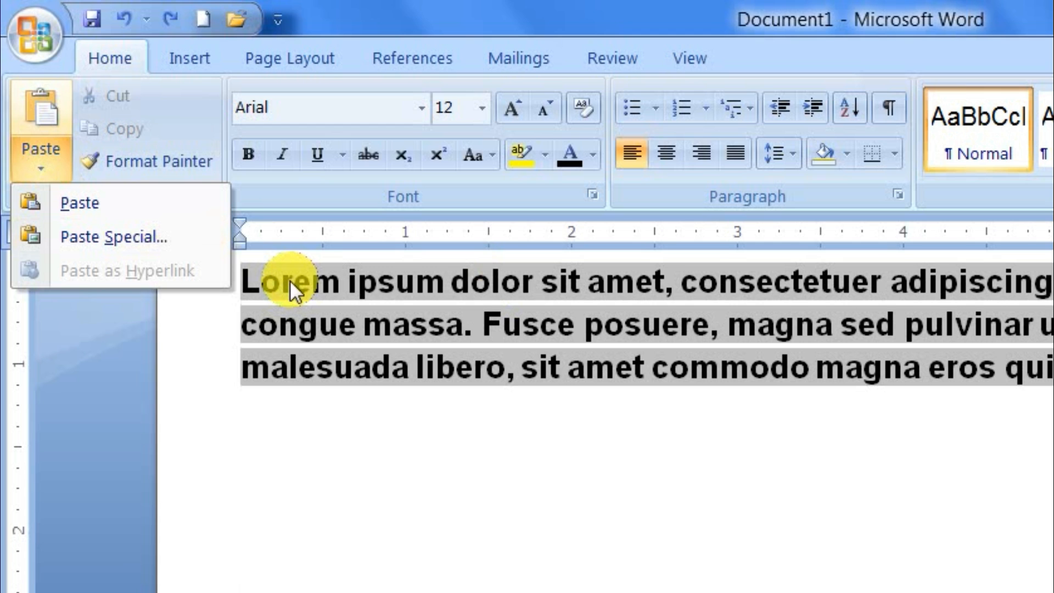
left_click(156, 236)
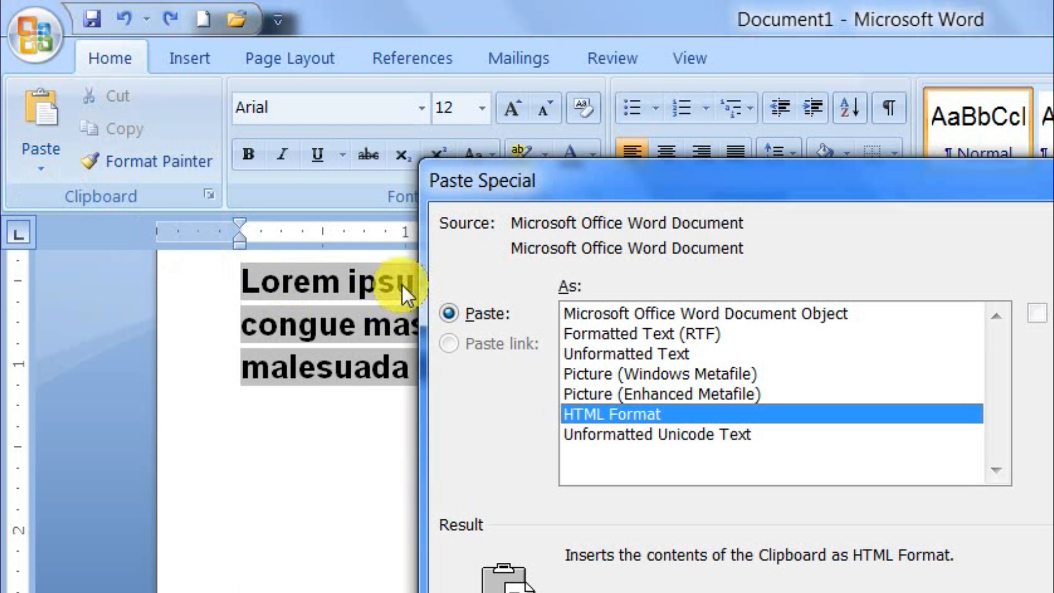
left_click(778, 317)
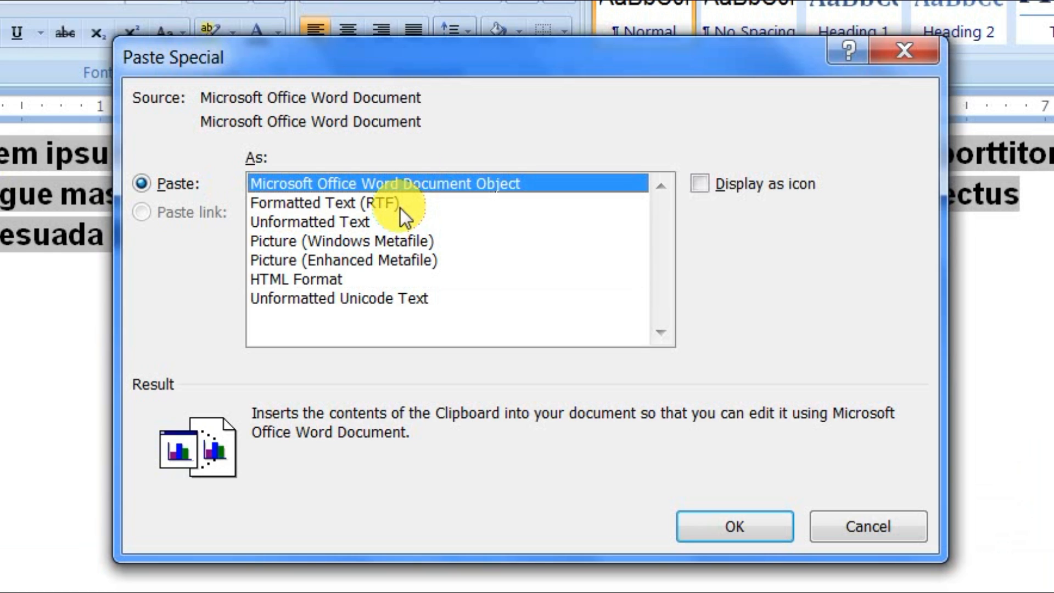
left_click(344, 203)
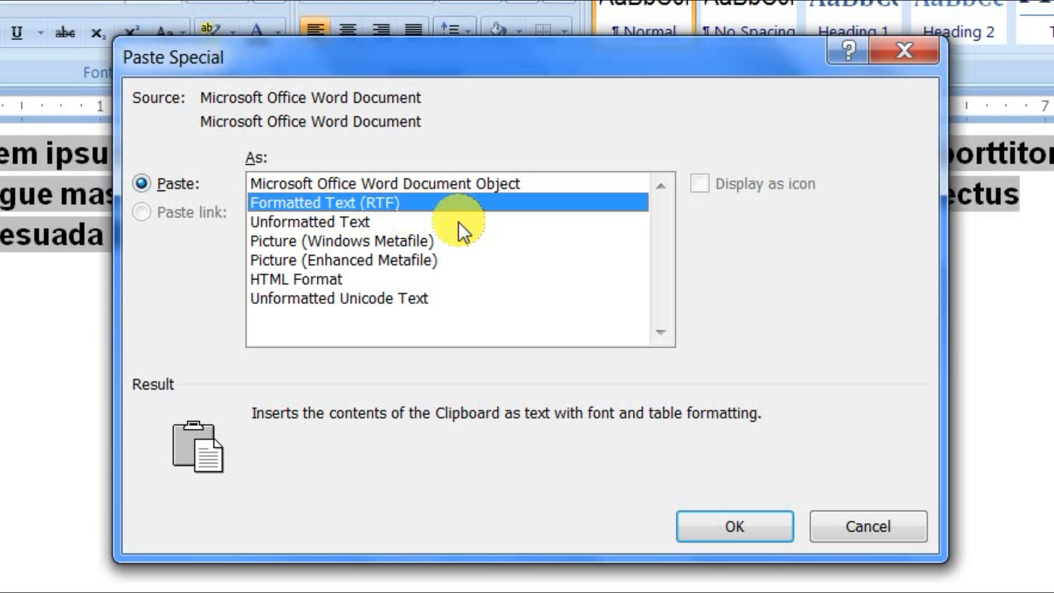
left_click(747, 530)
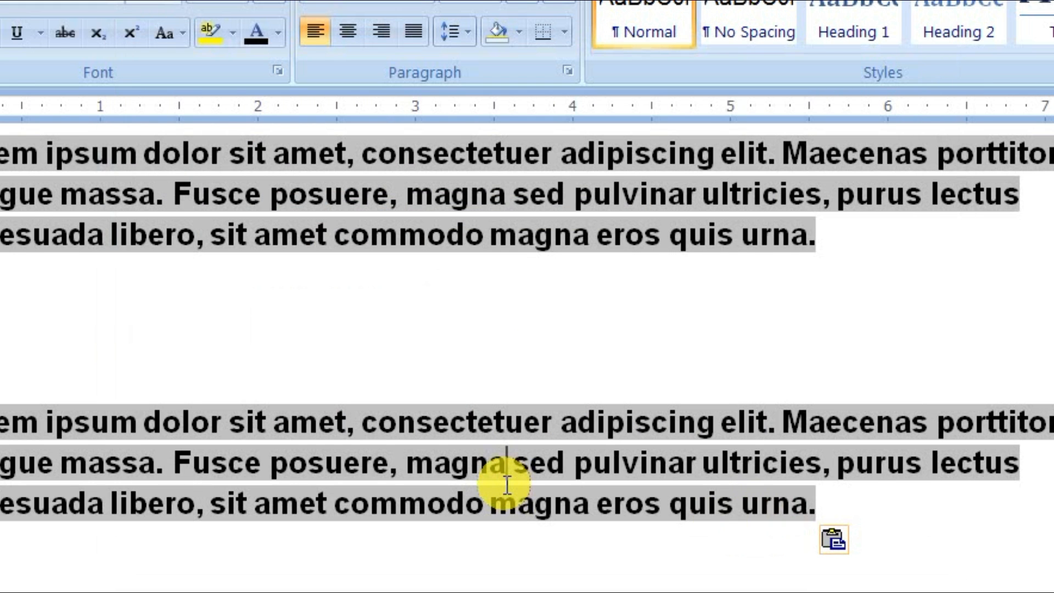
Compare the font formatting of the RTF copy with the original paragraph, and undo the paste
left_click(148, 462)
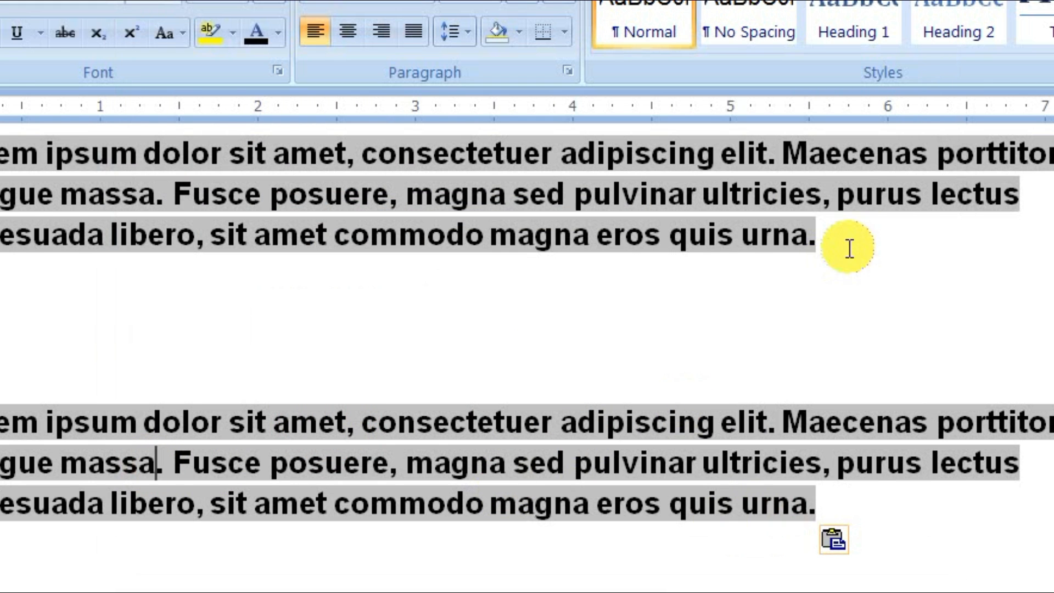
left_click(858, 233)
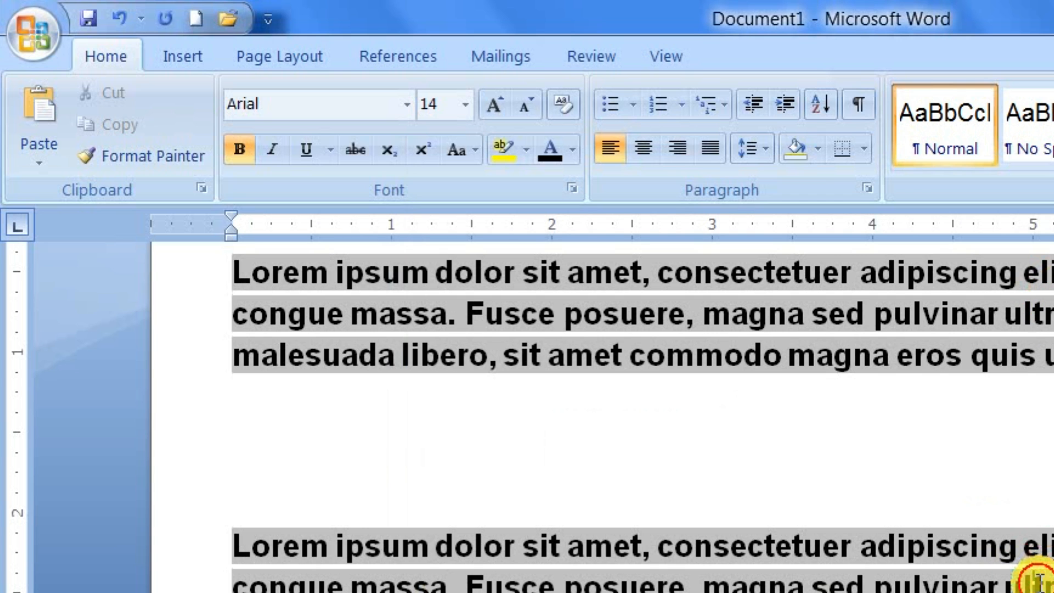
left_click(998, 318)
left_click(988, 582)
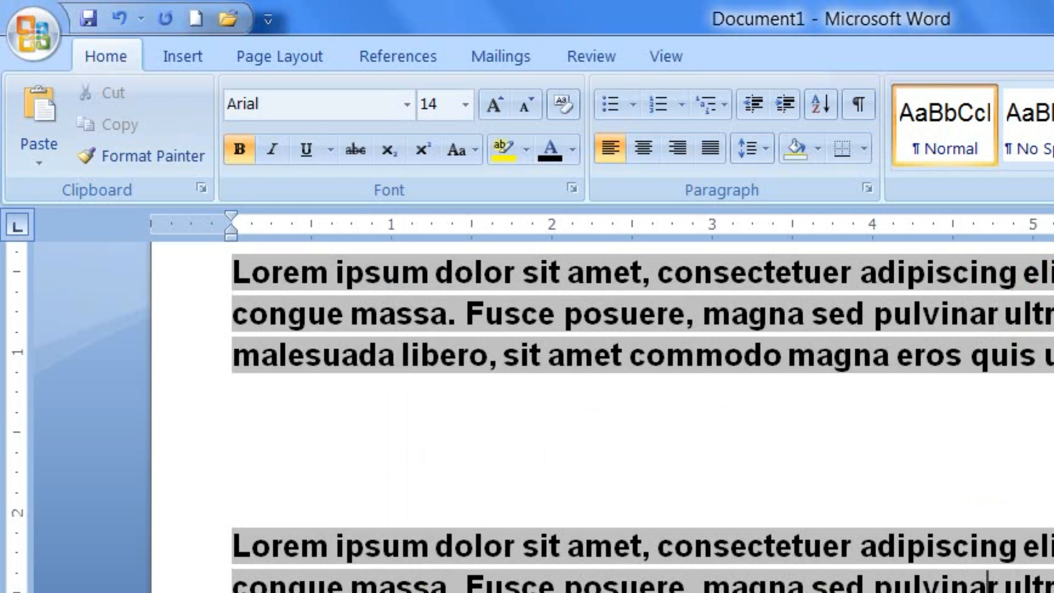
key("ctrl+z")
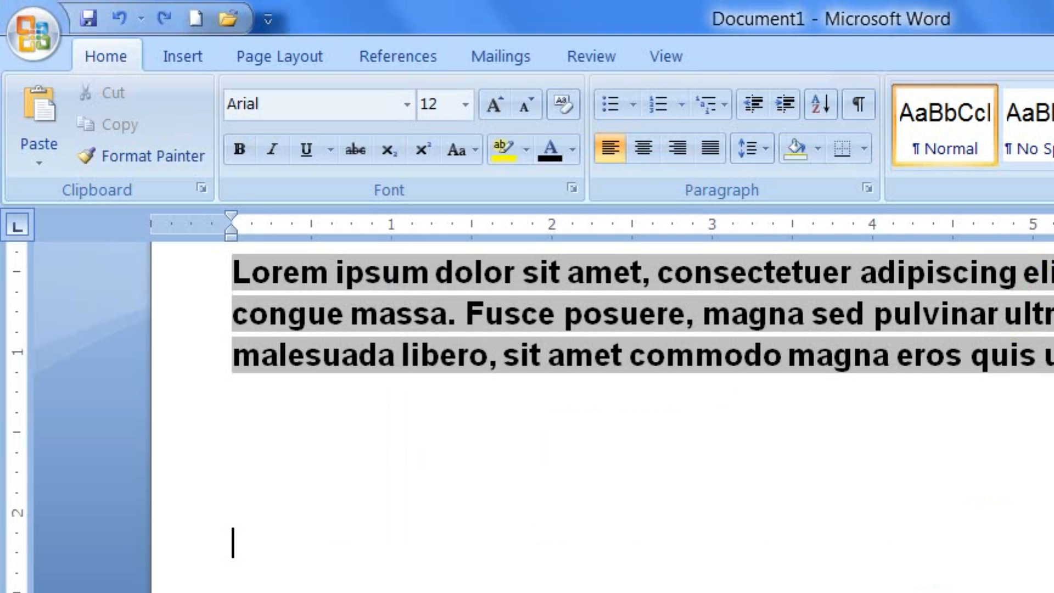
Use Paste Special to insert the copied paragraph as Unformatted Text
left_click(52, 162)
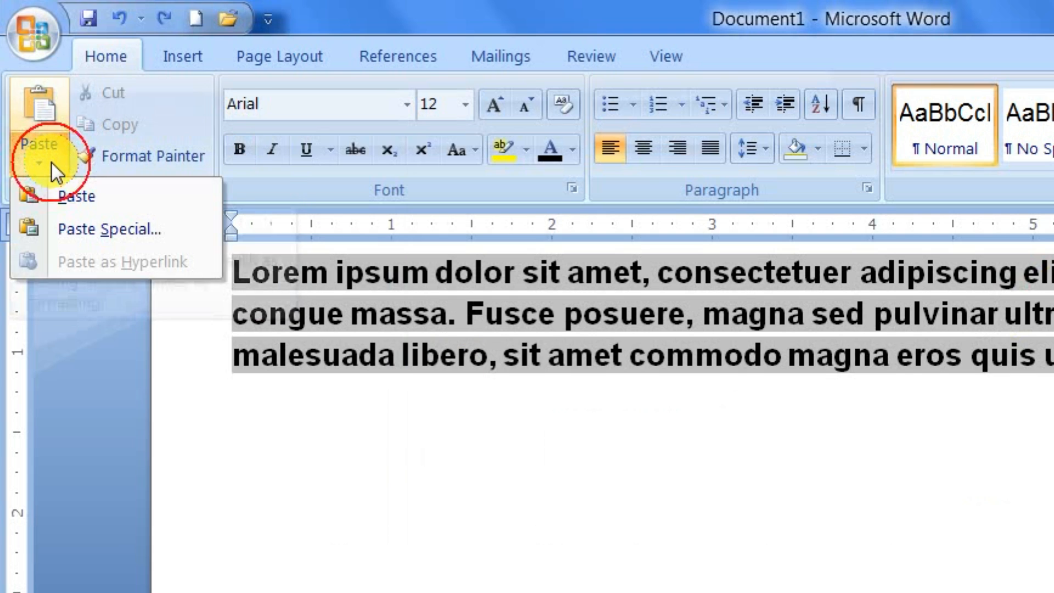
left_click(122, 231)
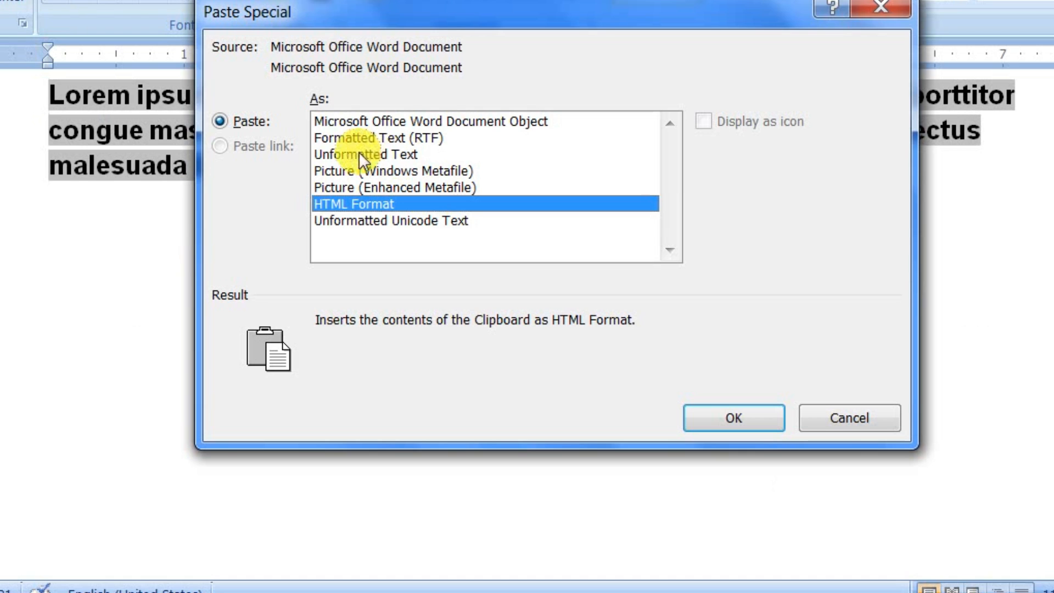
left_click(358, 154)
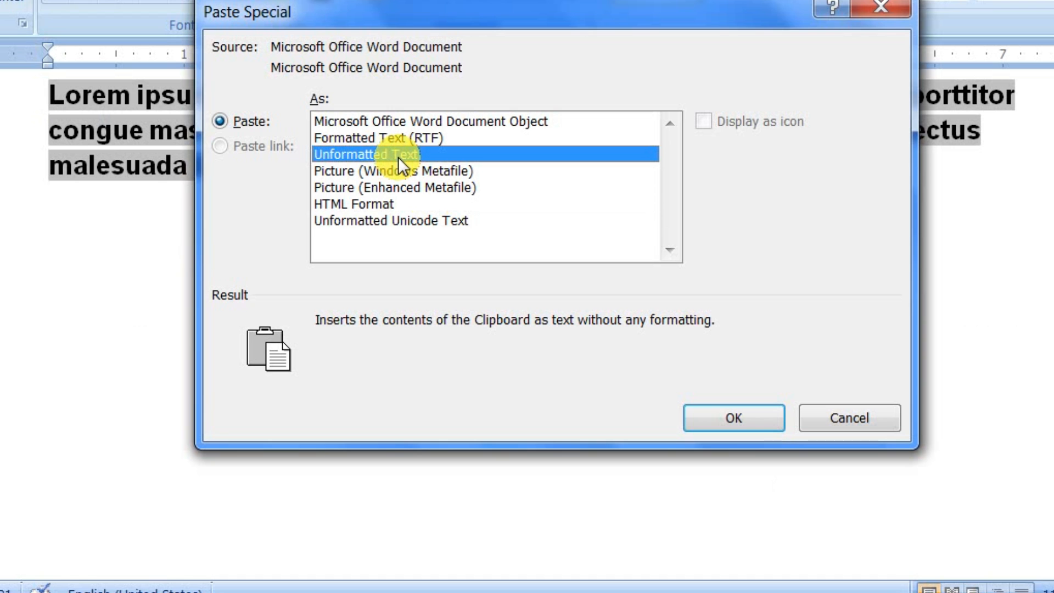
left_click(760, 415)
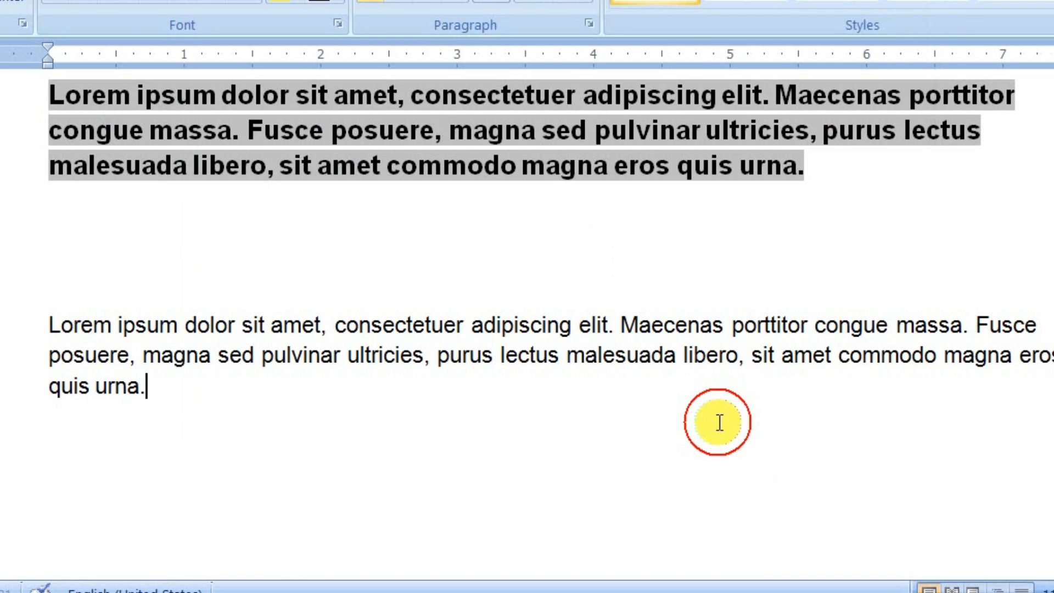
Compare the font, size and shading of the unformatted copy with those of the original paragraph
left_click(72, 347)
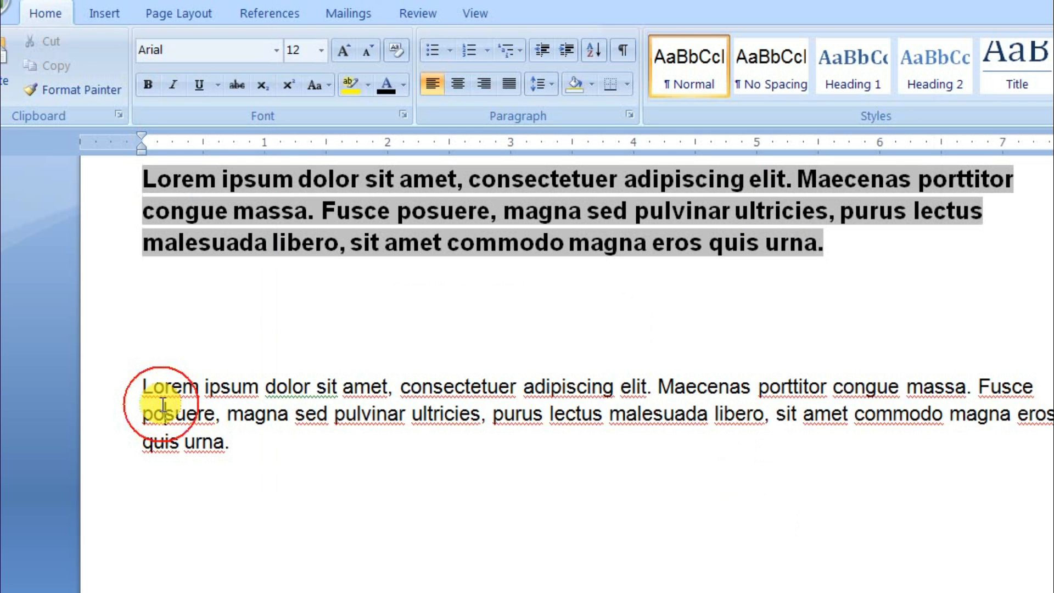
scroll(161, 403, "down", 1)
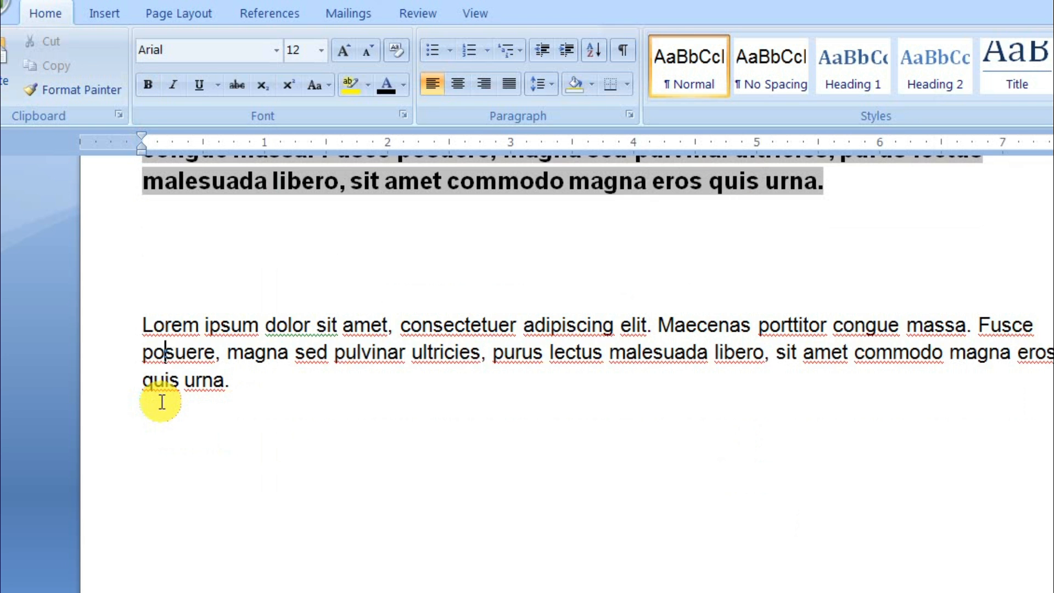
left_click(248, 384)
left_click(141, 324, "shift")
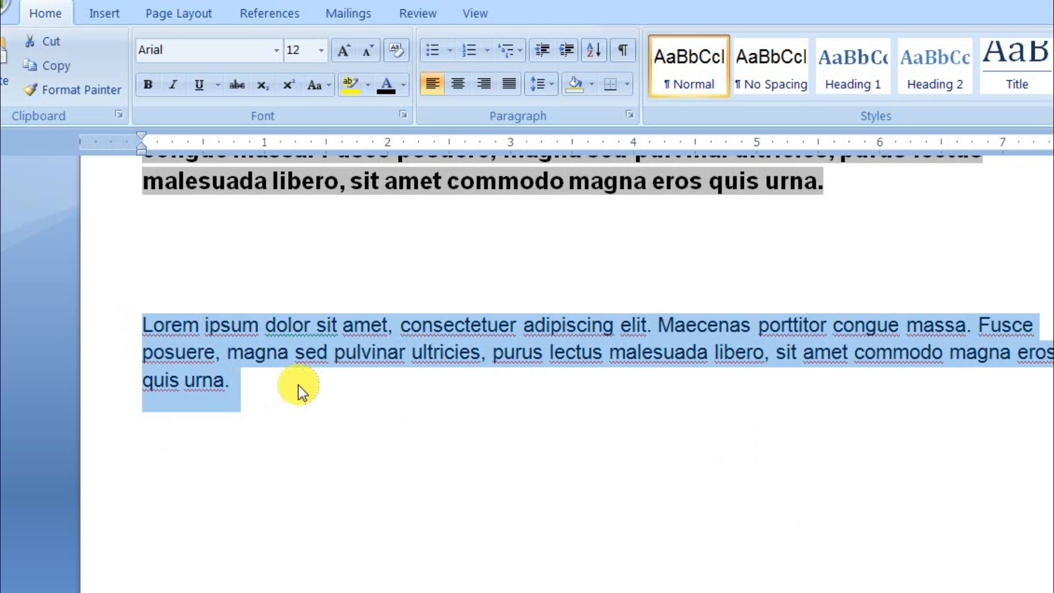
scroll(313, 374, "up", 2)
left_click(428, 251)
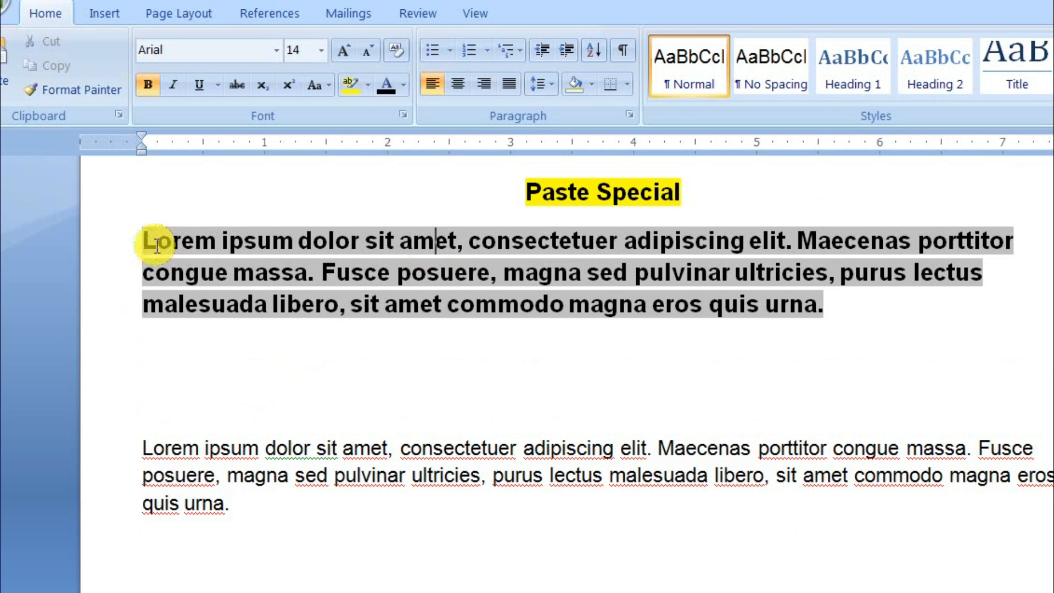
Review the original paragraph against the unformatted copy, and undo the unformatted text paste
left_click_drag(141, 240, 749, 321)
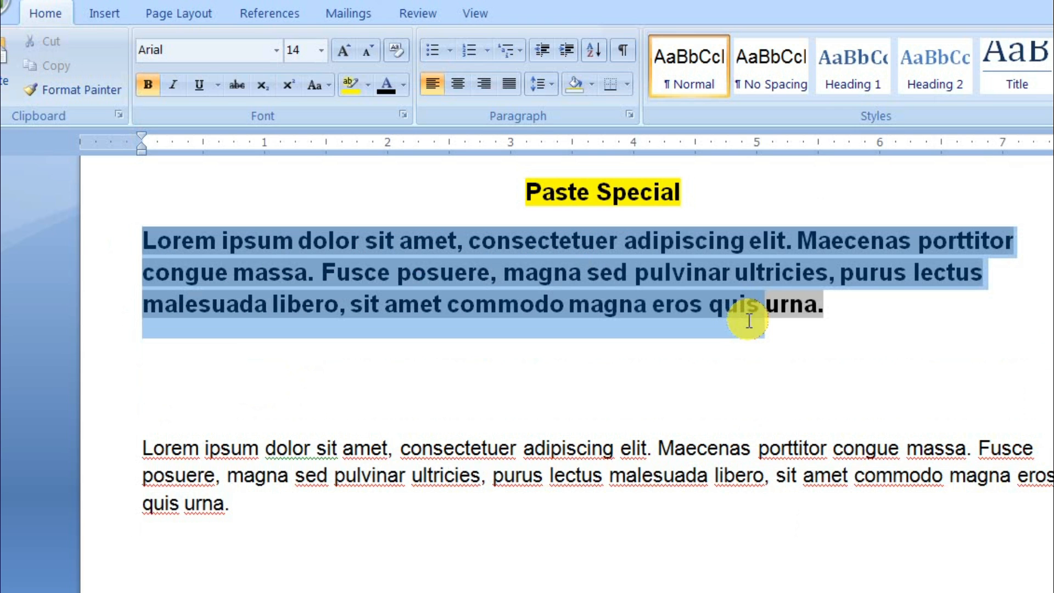
left_click(631, 391)
scroll(346, 451, "down", 1)
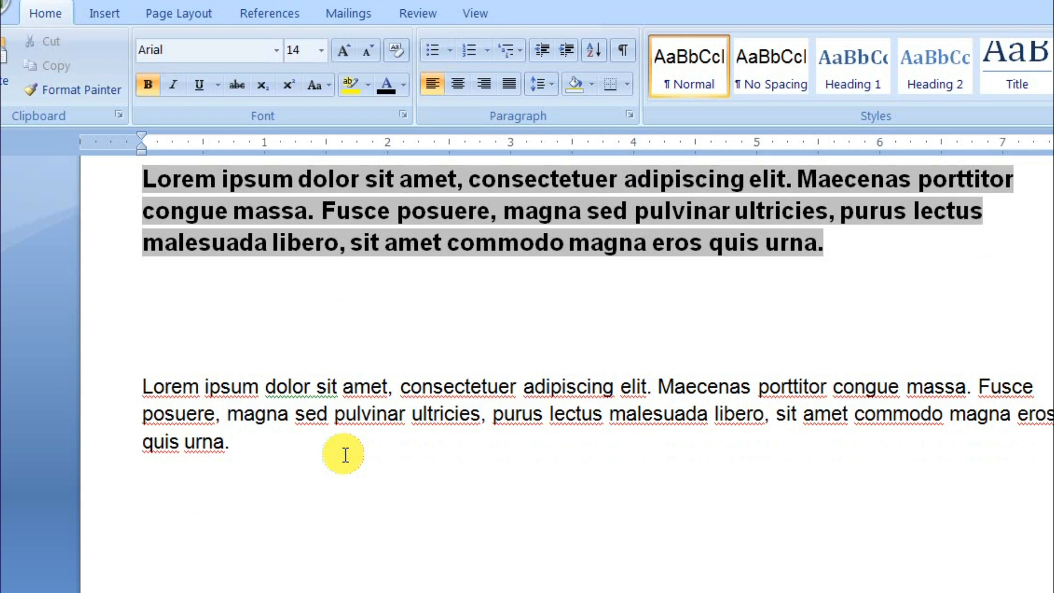
left_click(345, 454)
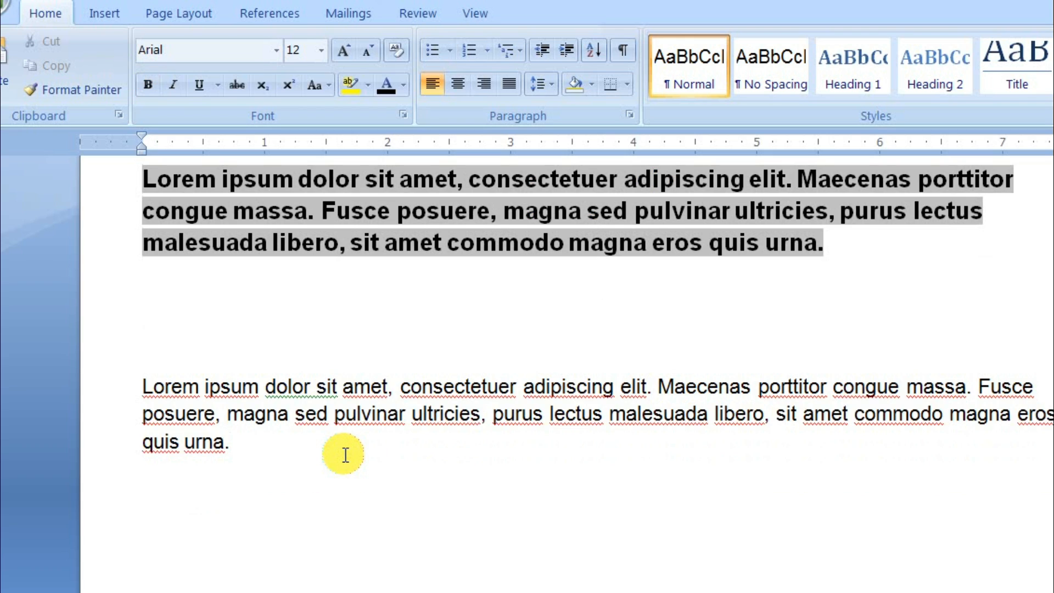
key("ctrl+z")
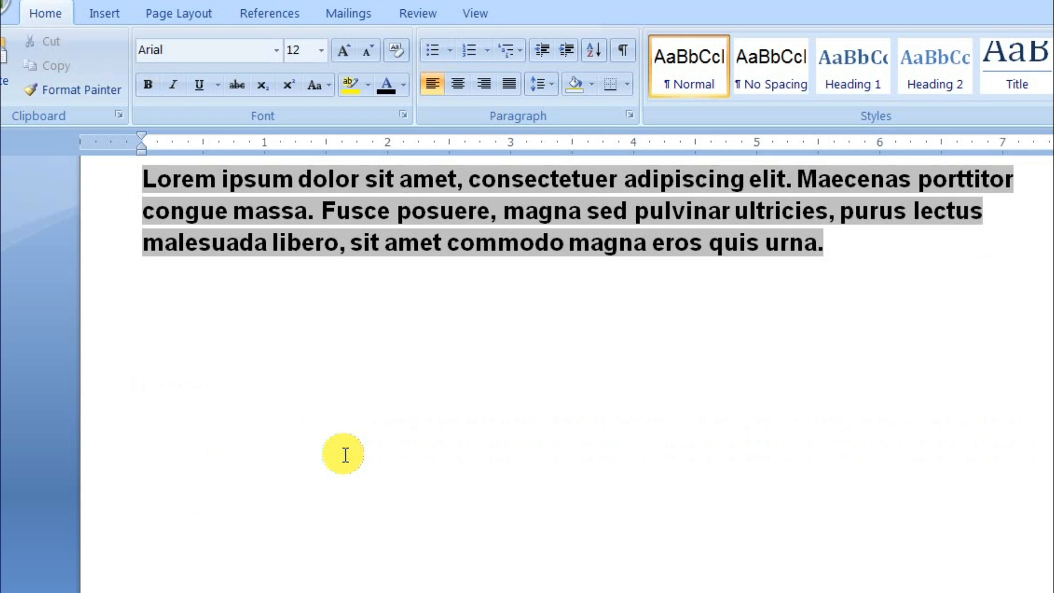
Use Paste Special to insert the copied paragraph as Picture (Windows Metafile) below the original
left_click(5, 99)
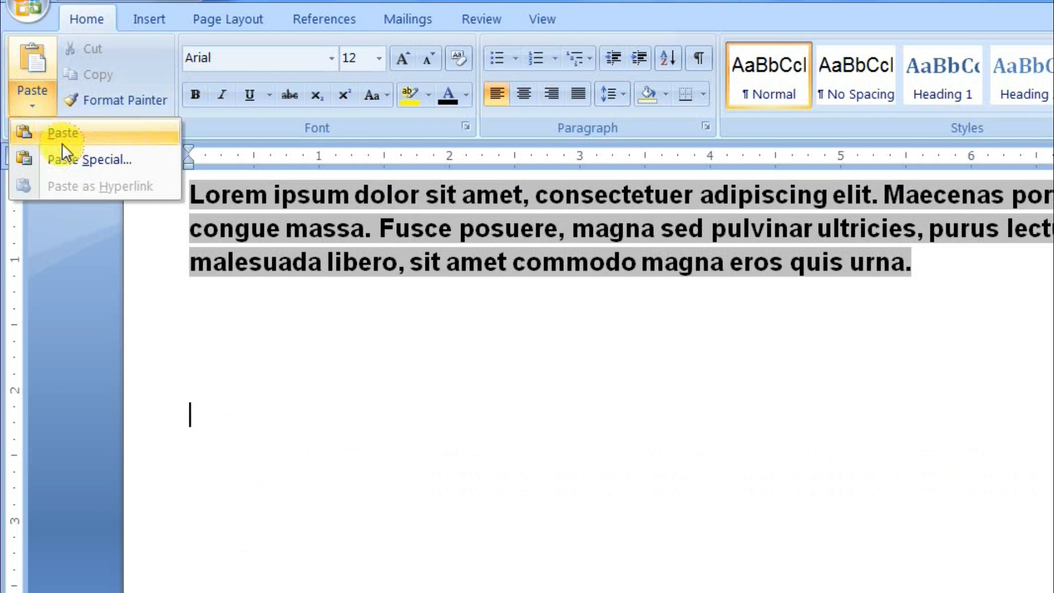
left_click(97, 160)
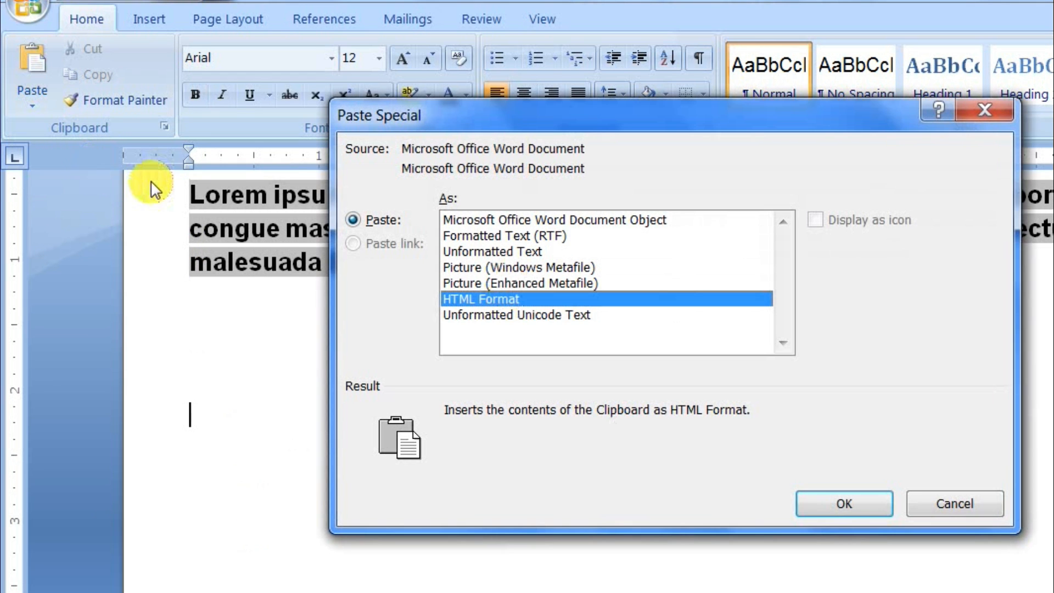
left_click(484, 268)
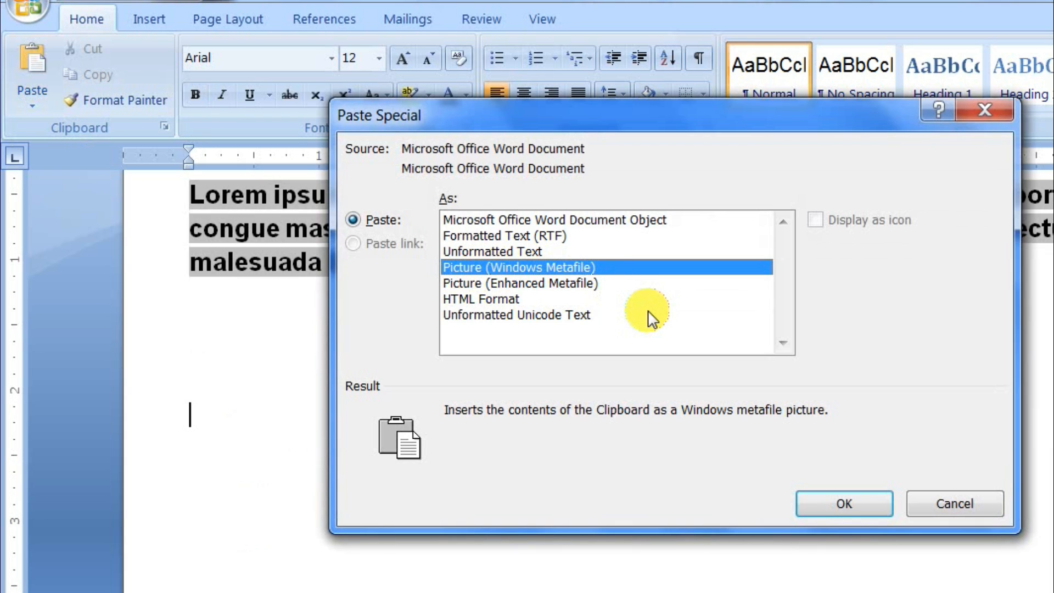
left_click(837, 495)
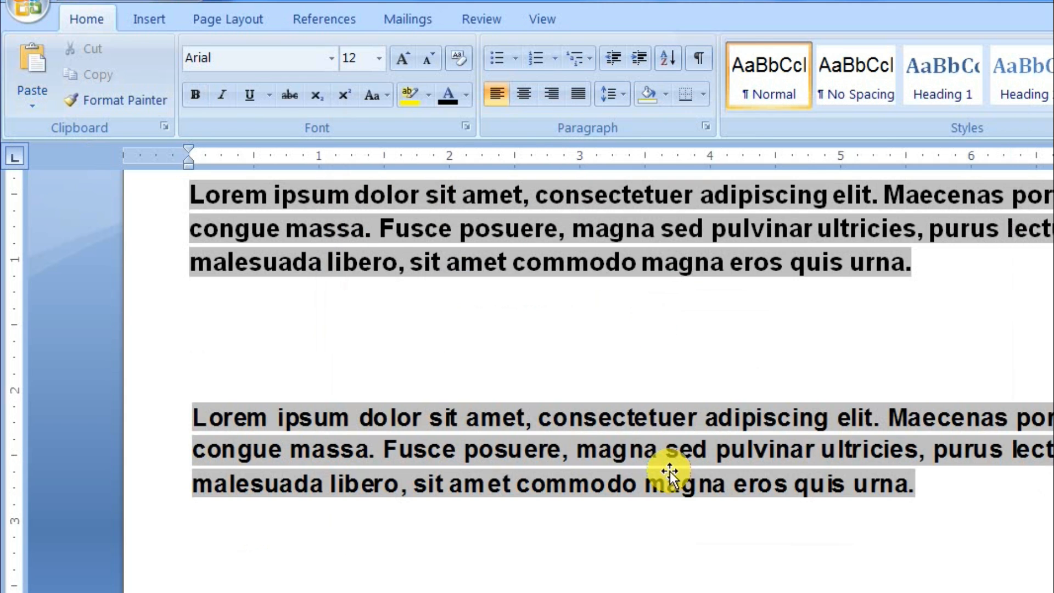
Set the text wrapping of the pasted Windows metafile picture to Square
left_click(670, 472)
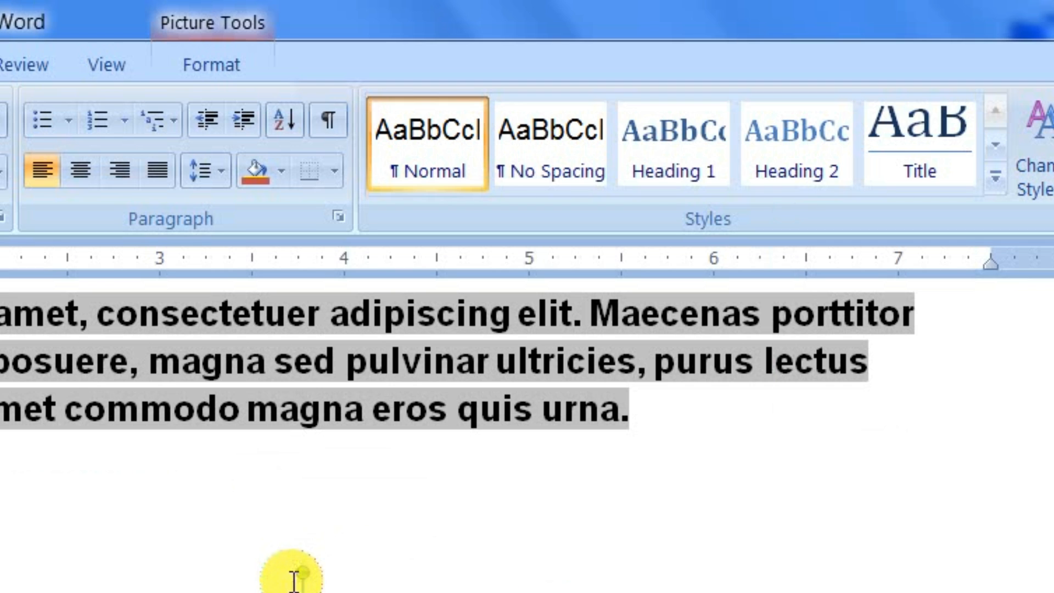
left_click(118, 524)
left_click(303, 591)
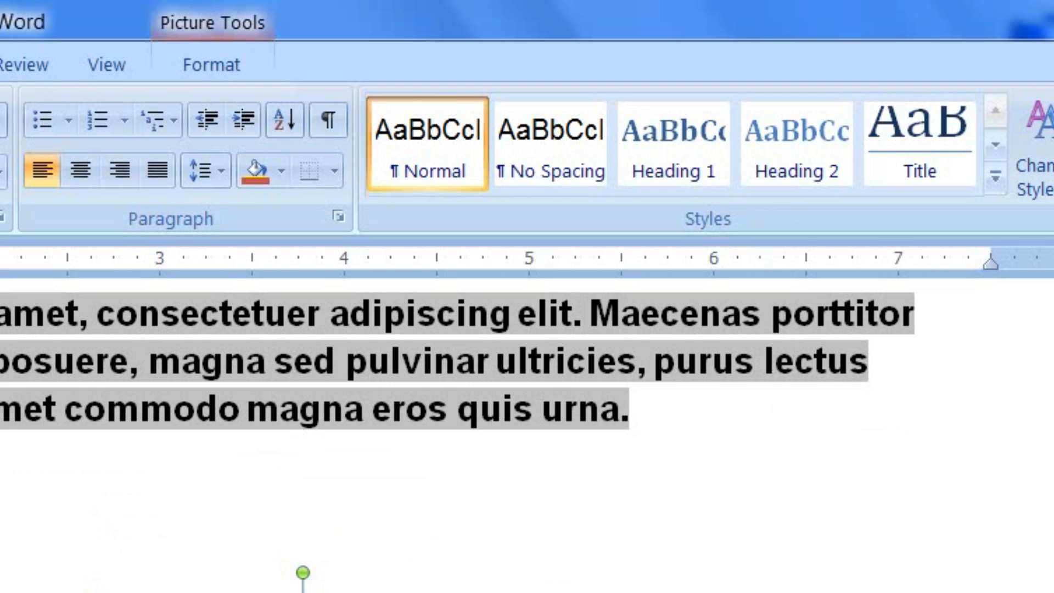
left_click(212, 68)
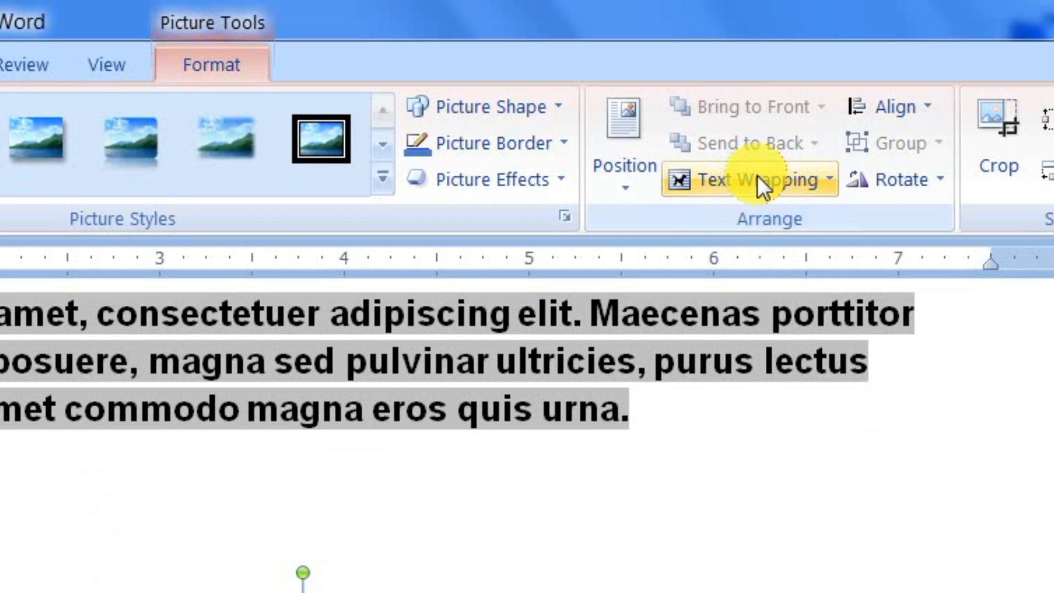
left_click(776, 178)
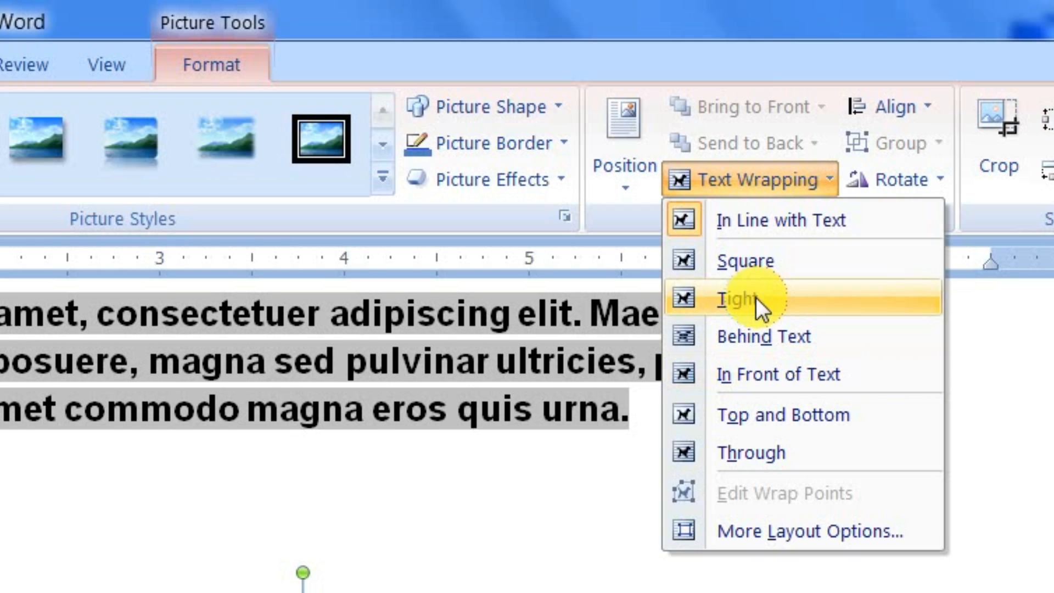
left_click(747, 261)
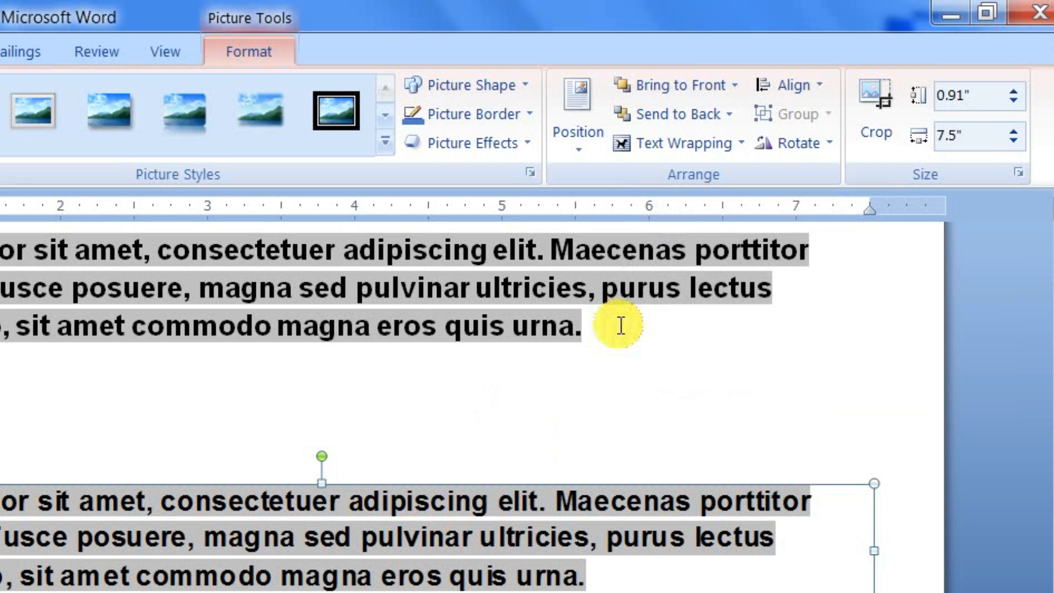
left_click(668, 143)
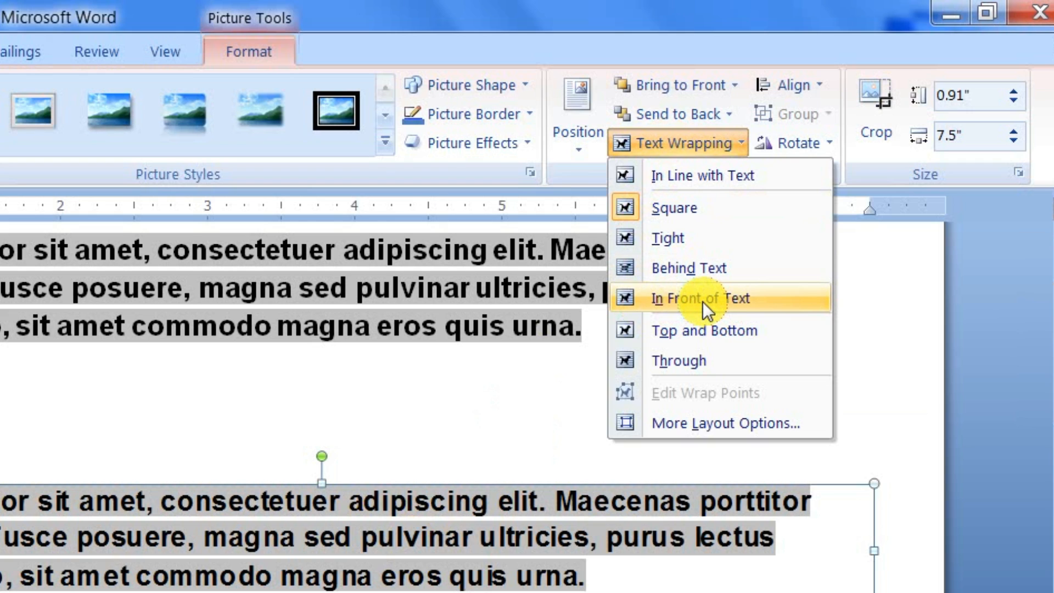
left_click(690, 208)
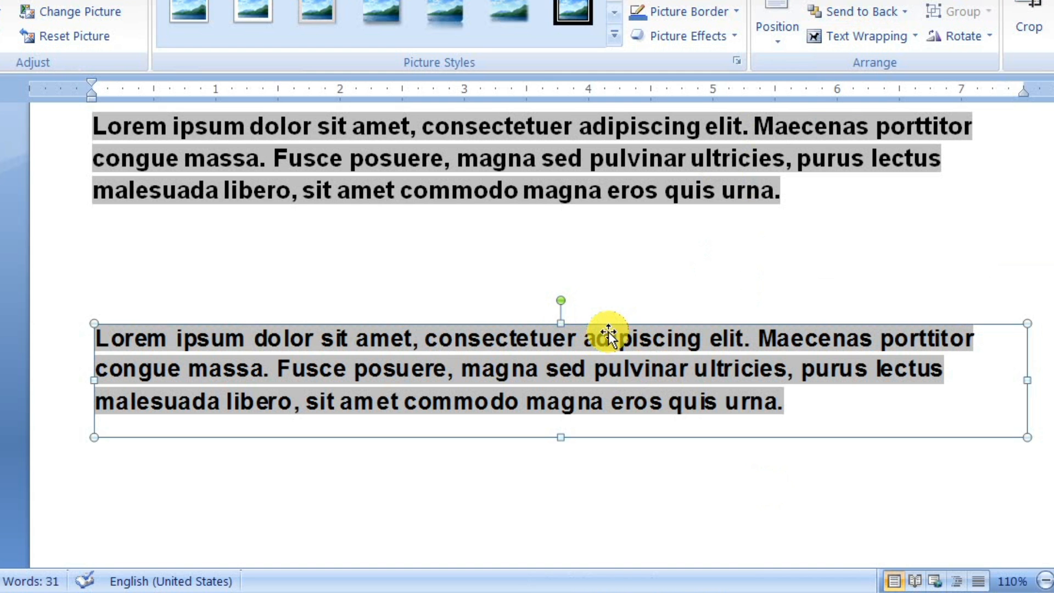
Rotate the pasted picture clockwise, back to a slight counter-clockwise tilt, and move it lower on the page
mouse_move(608, 333)
left_mouse_down()
mouse_move(607, 408)
mouse_move(610, 329)
left_mouse_up()
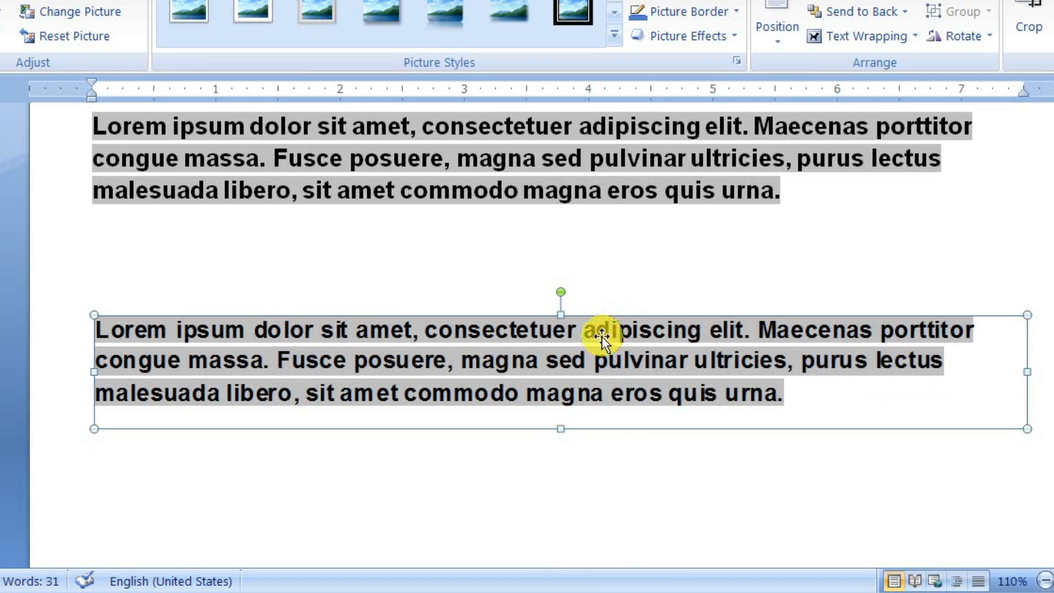
left_click(560, 295)
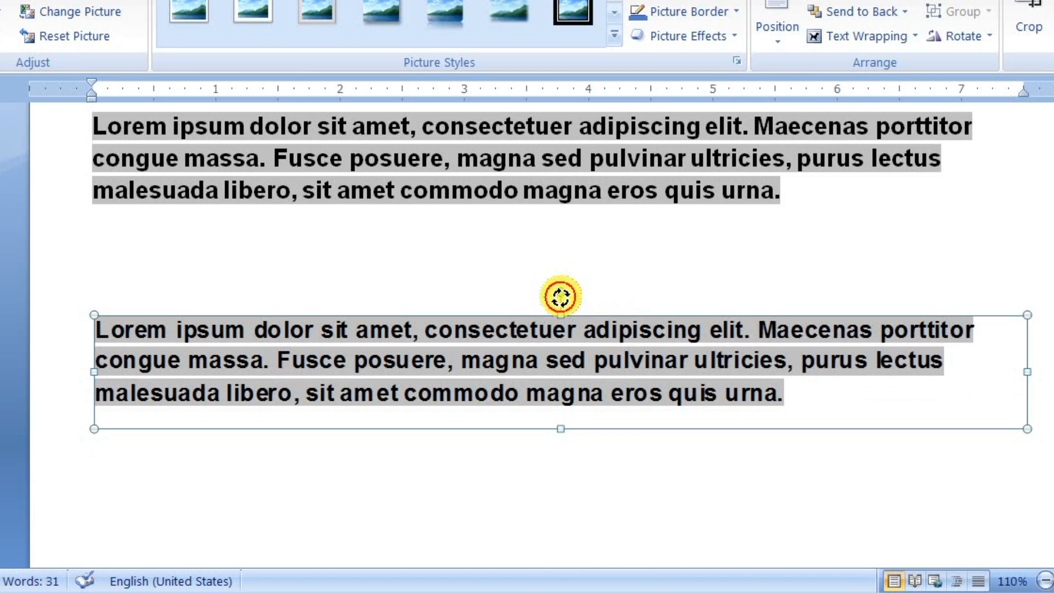
left_click_drag(561, 297, 600, 292)
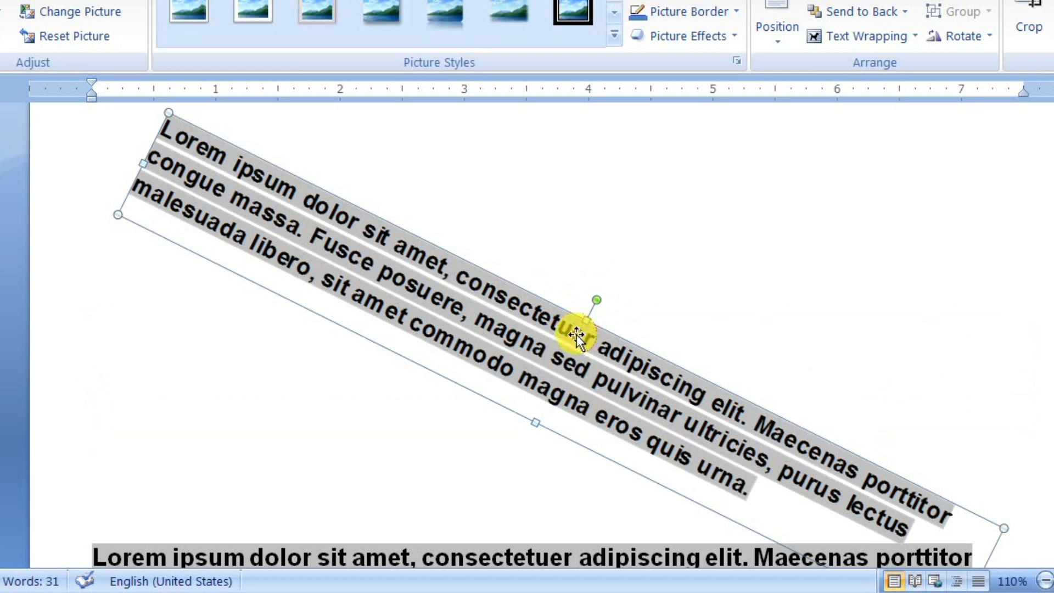
left_click(600, 302)
left_click_drag(600, 303, 559, 295)
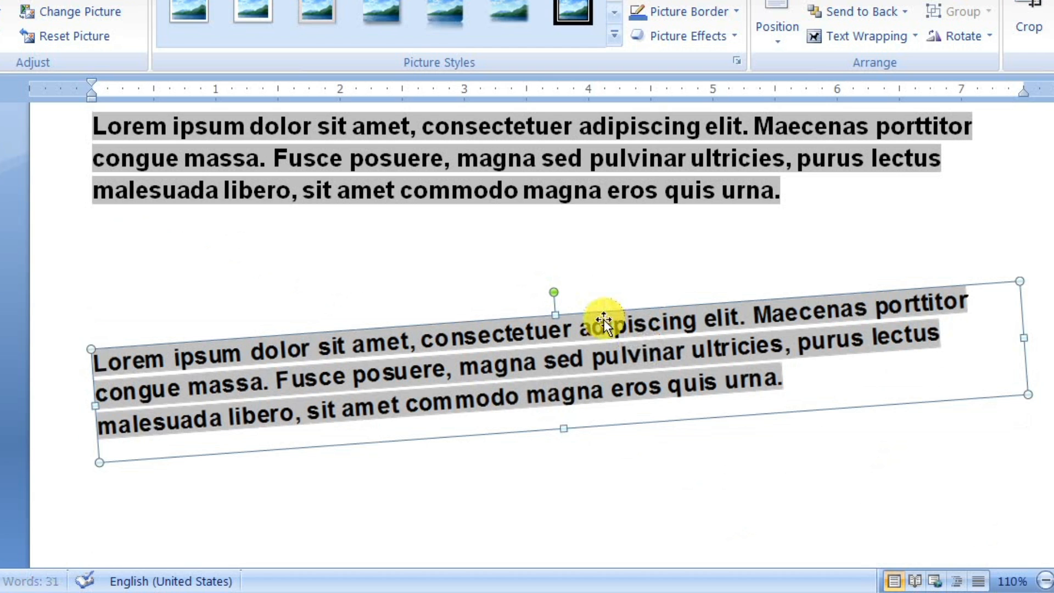
left_click_drag(639, 346, 657, 467)
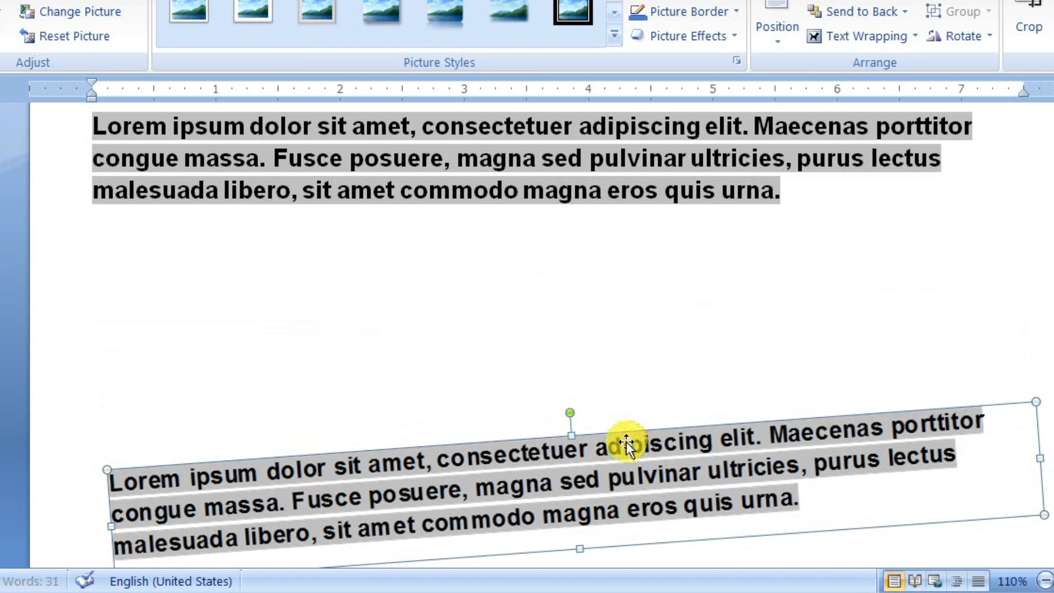
Tilt the picture further counter-clockwise and shrink it from its upper-right corner
left_click_drag(569, 418, 542, 404)
scroll(648, 429, "down", 3)
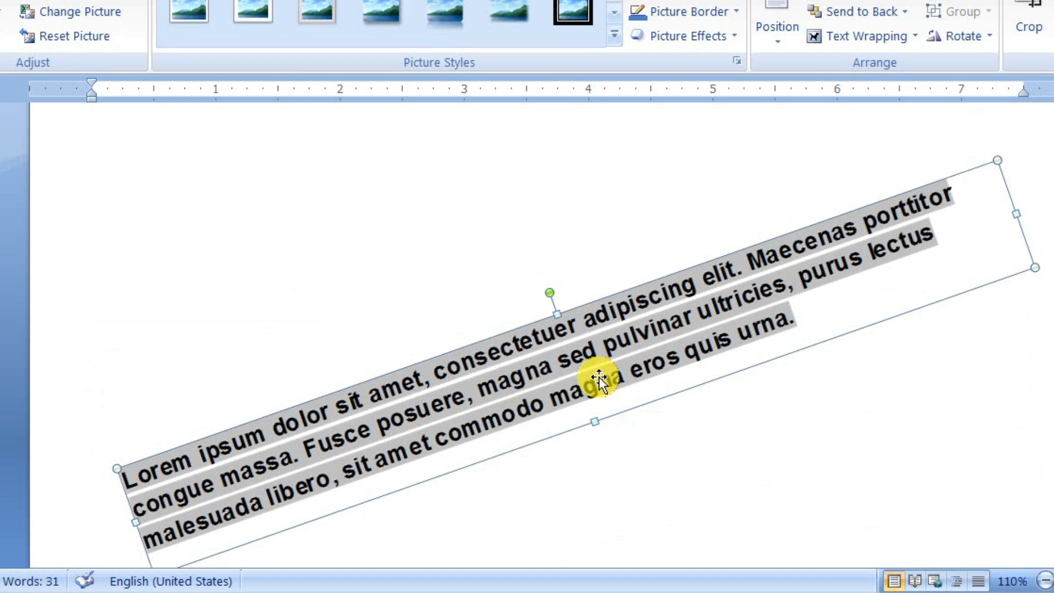
left_click(1036, 264)
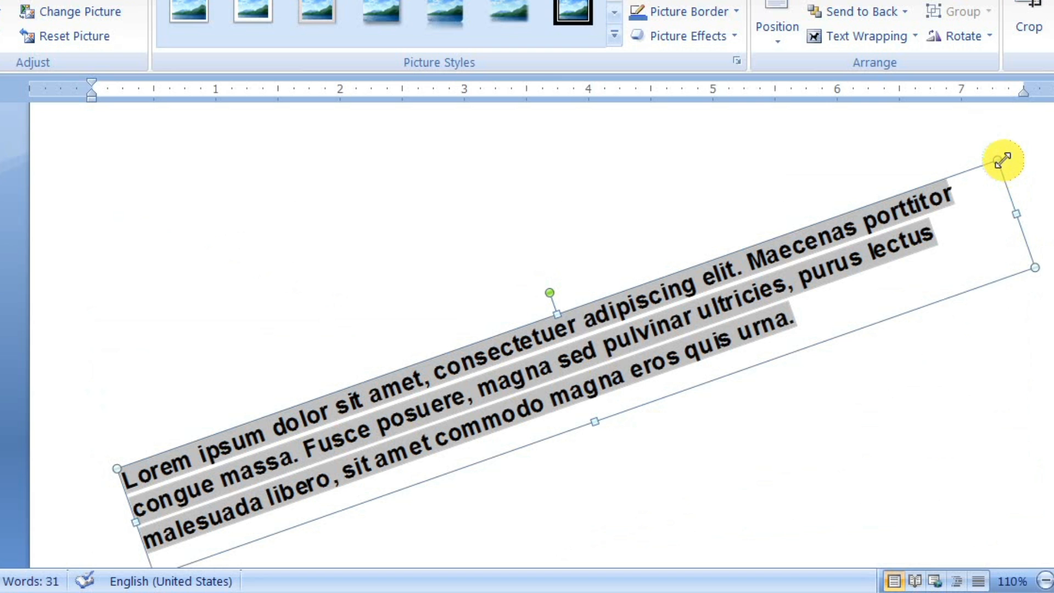
left_click_drag(1003, 160, 953, 183)
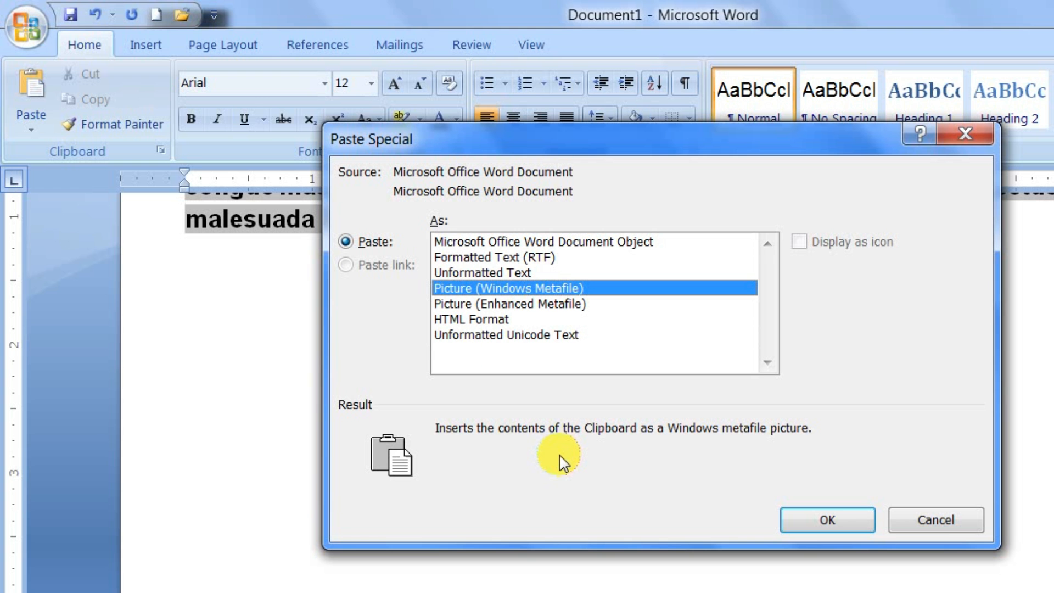
Use Paste Special to insert the copied paragraph as Picture (Enhanced Metafile)
left_click(461, 305)
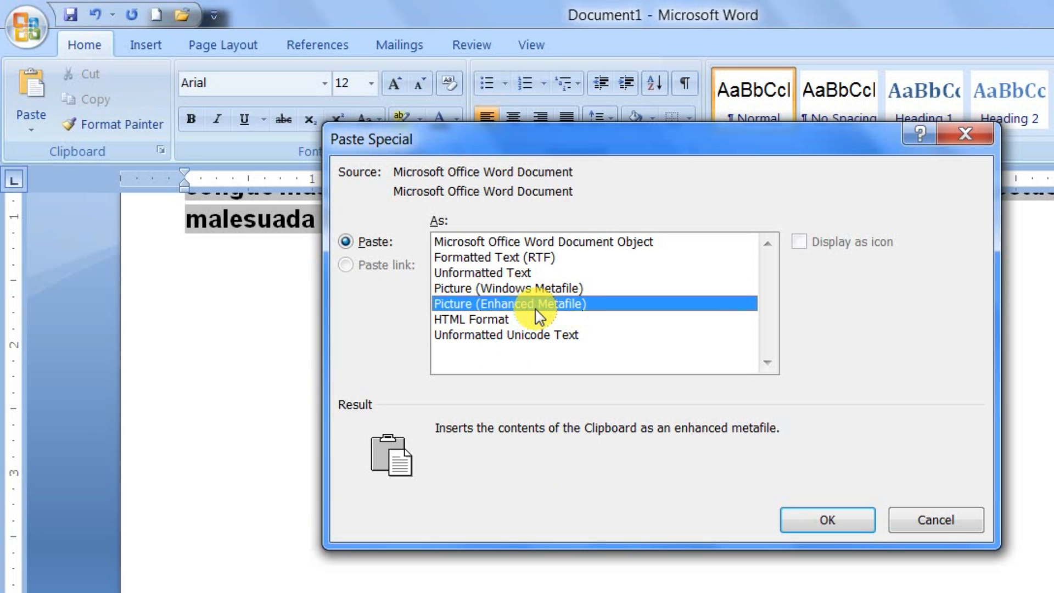
left_click(857, 518)
left_click(827, 507)
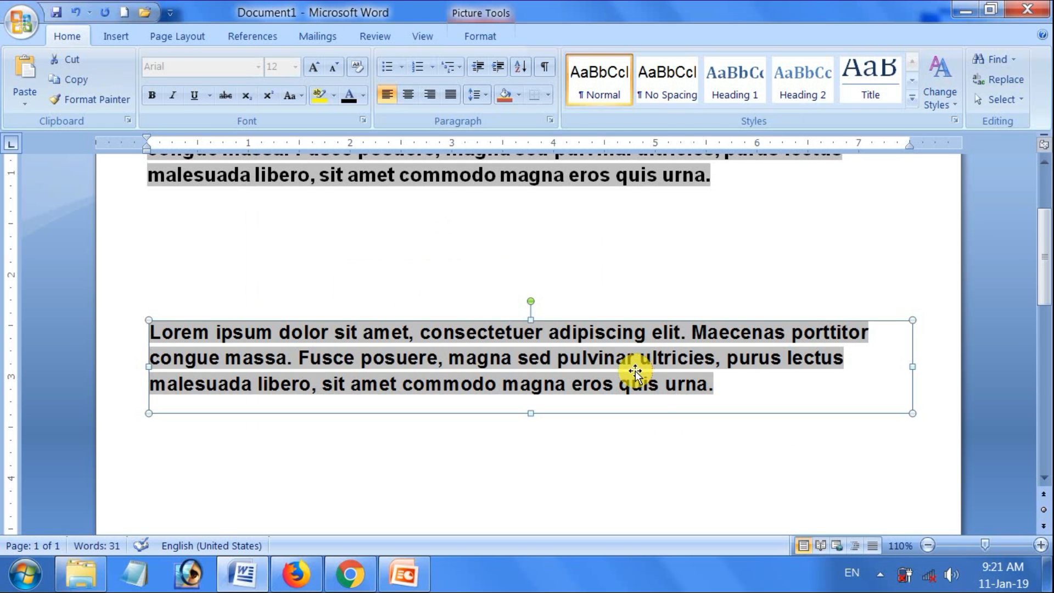
Try rotating the enhanced metafile picture slightly counter-clockwise, undo the rotation and deselect the picture
mouse_move(531, 301)
left_mouse_down()
mouse_move(511, 302)
mouse_move(523, 299)
left_mouse_up()
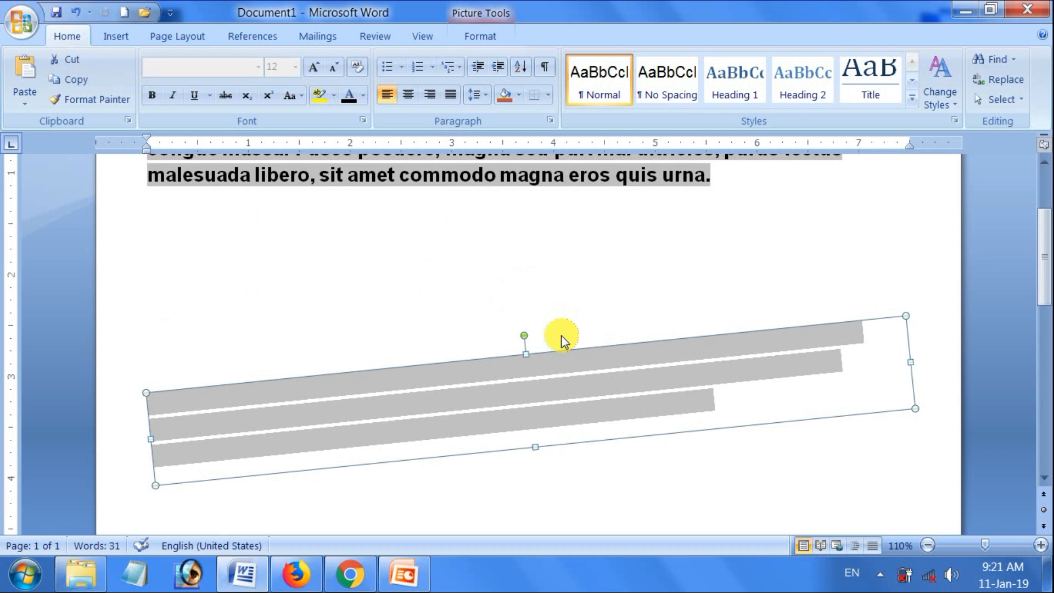
key("ctrl+z")
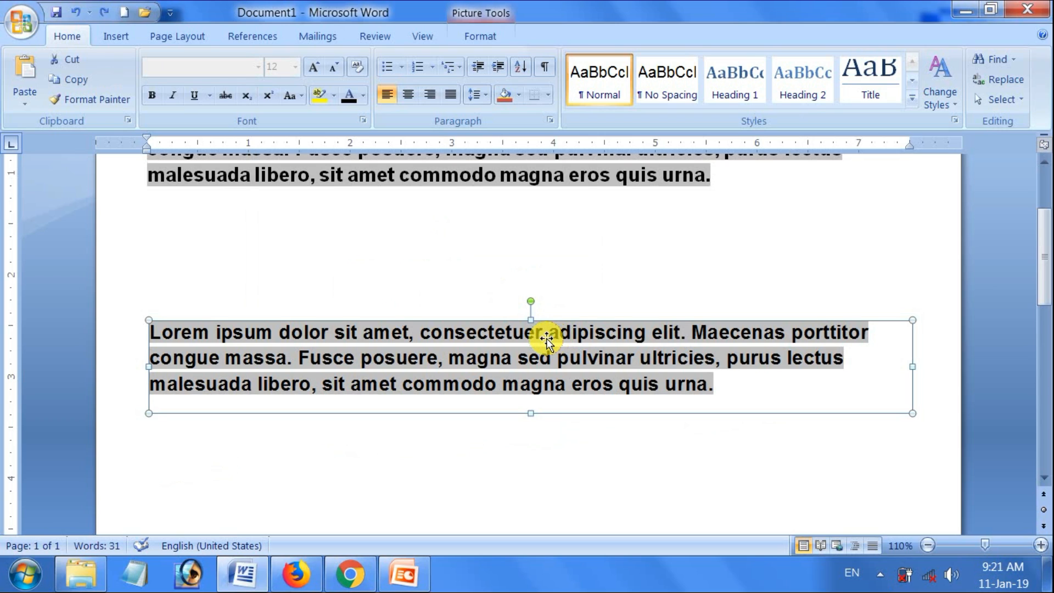
mouse_move(547, 361)
left_mouse_down()
mouse_move(549, 391)
mouse_move(547, 360)
left_mouse_up()
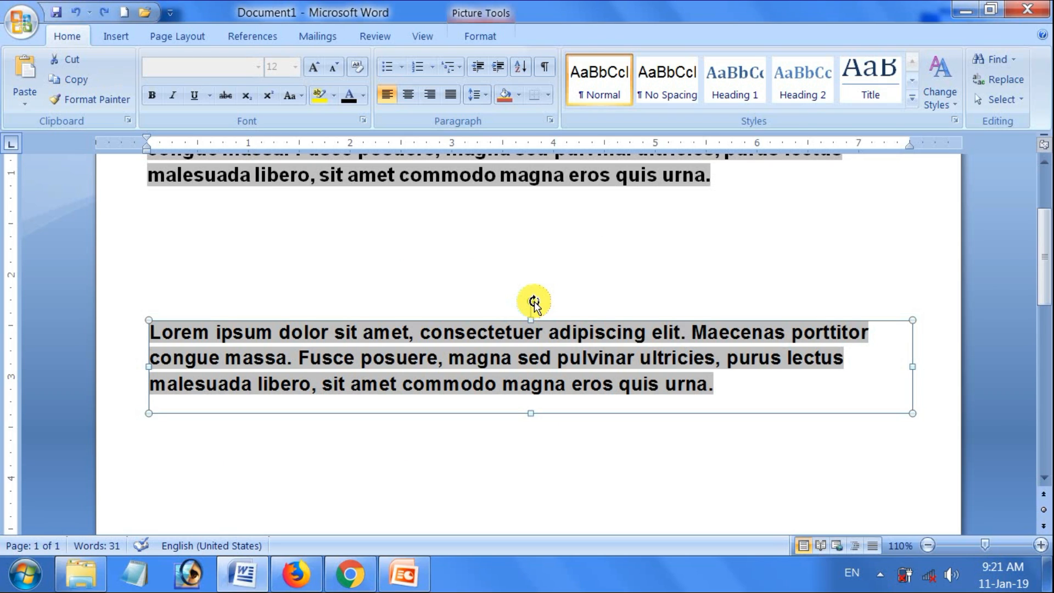
left_click(489, 294)
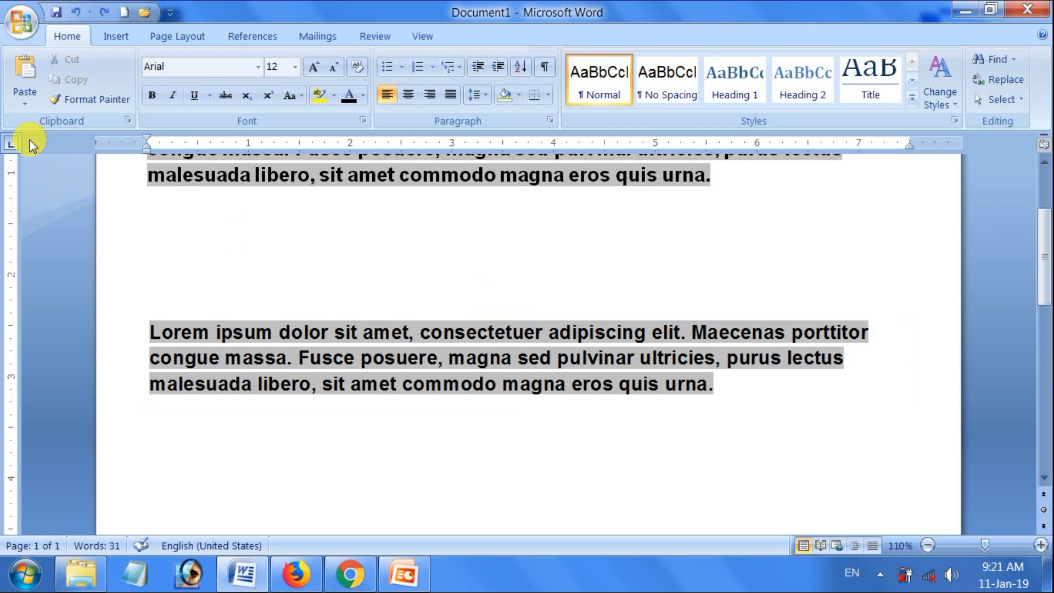
Compare the Picture (Windows Metafile) and Picture (Enhanced Metafile) options and their result descriptions in Paste Special
left_click(24, 110)
left_click(49, 144)
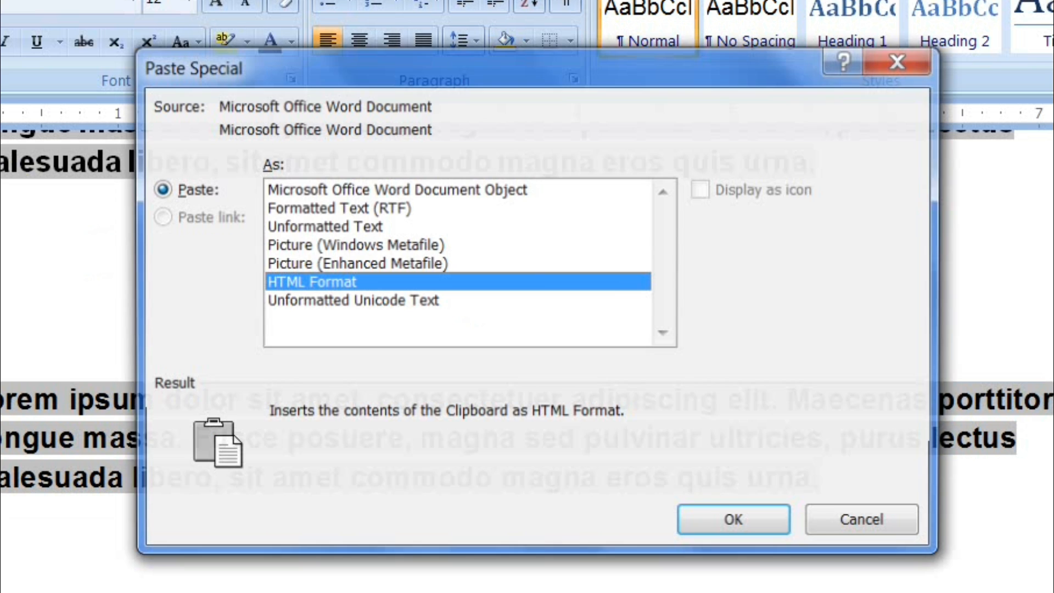
left_click(415, 256)
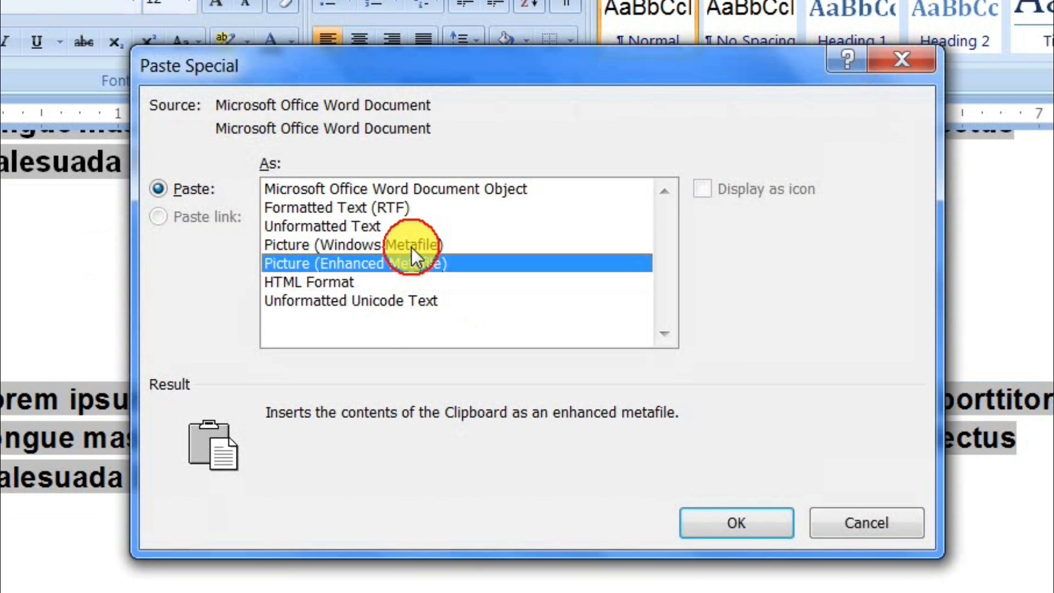
left_click(348, 243)
left_click(300, 262)
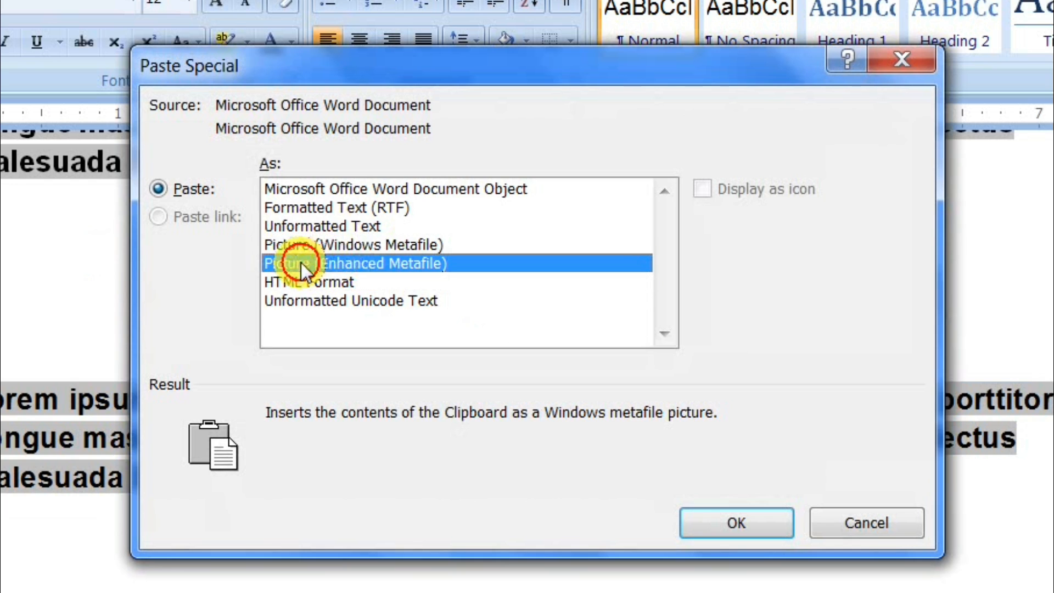
left_click(383, 244)
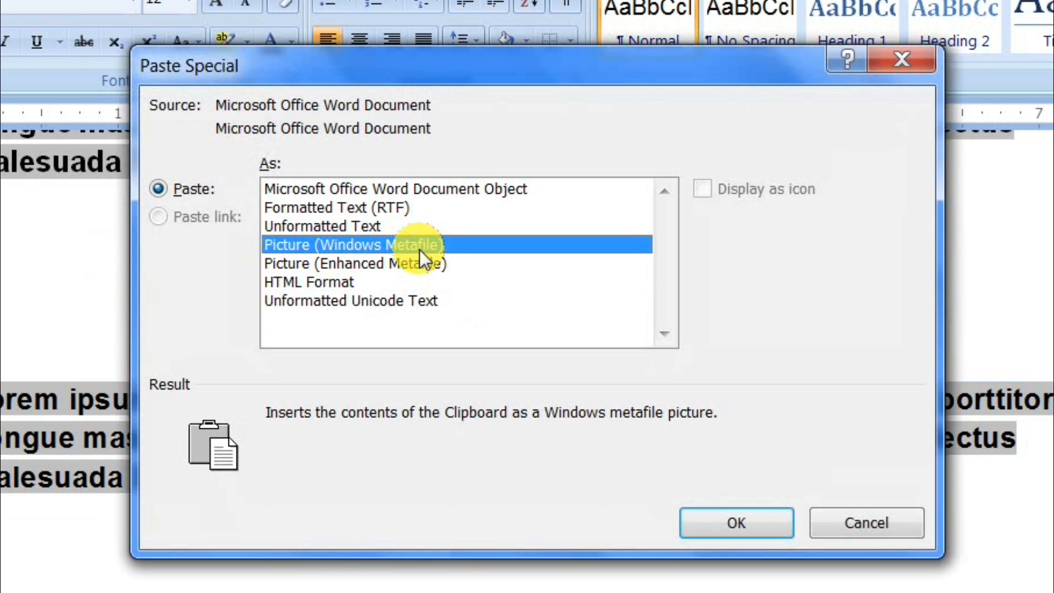
left_click(413, 266)
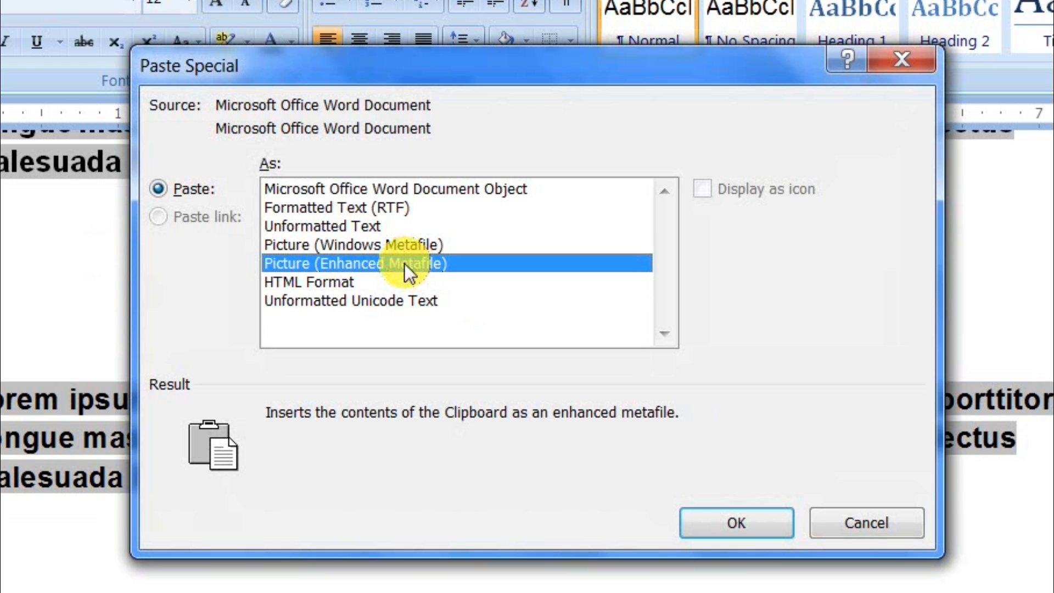
left_click(397, 246)
left_click(399, 263)
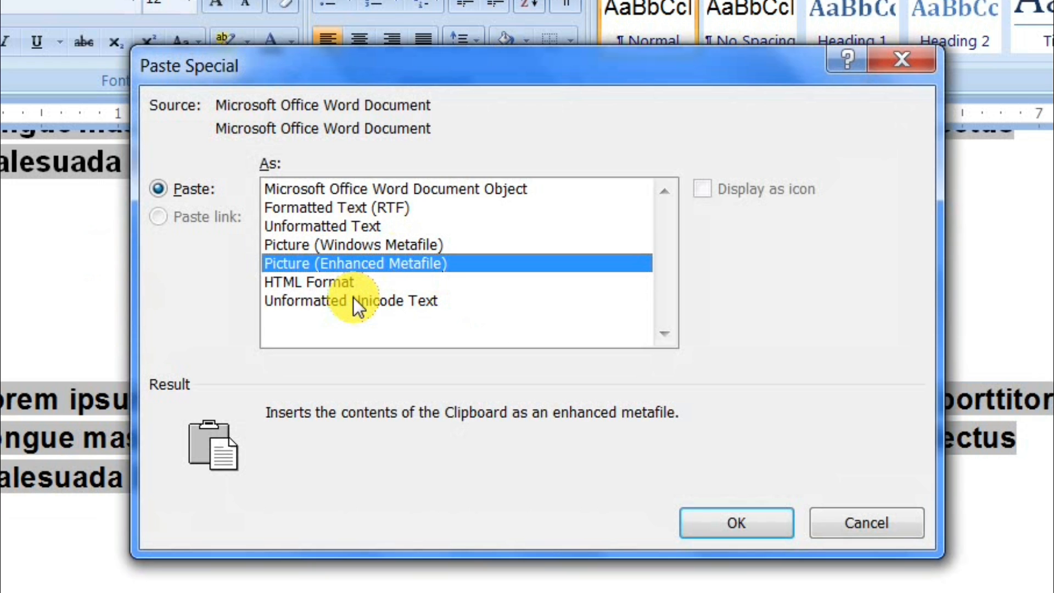
Close Paste Special and delete the enhanced metafile picture below the first paragraph
left_click(737, 523)
left_click(454, 440)
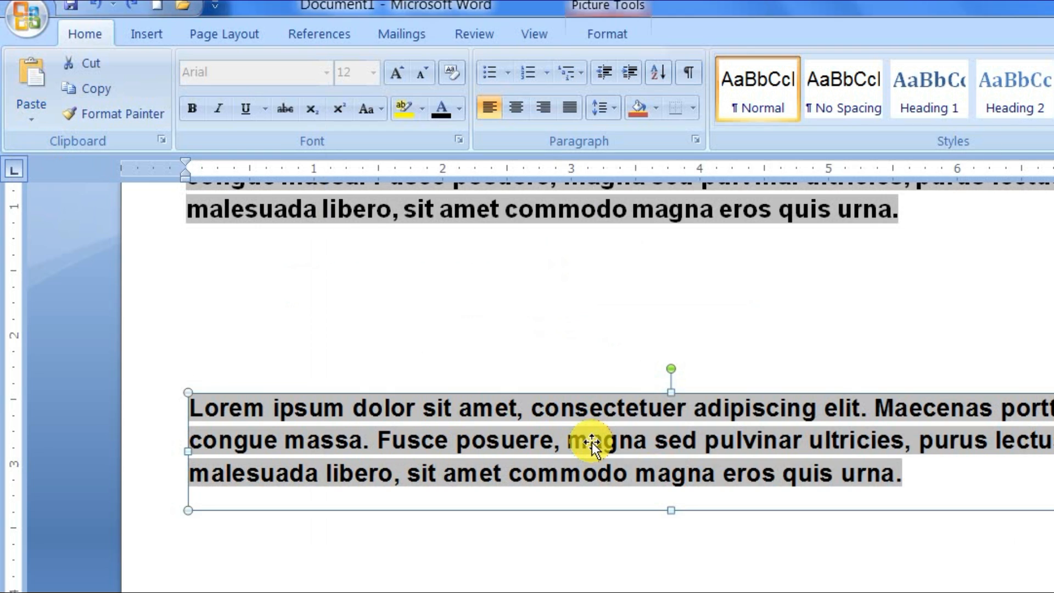
key("Delete")
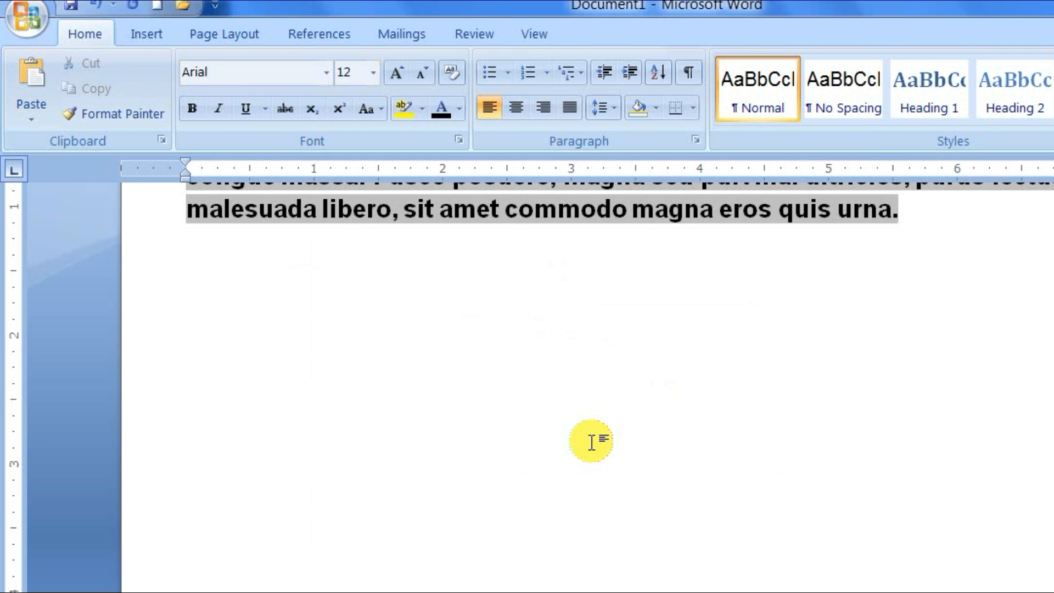
Use Paste Special to insert the copied paragraph as HTML Format and place the cursor at the end of its last line
left_click(33, 123)
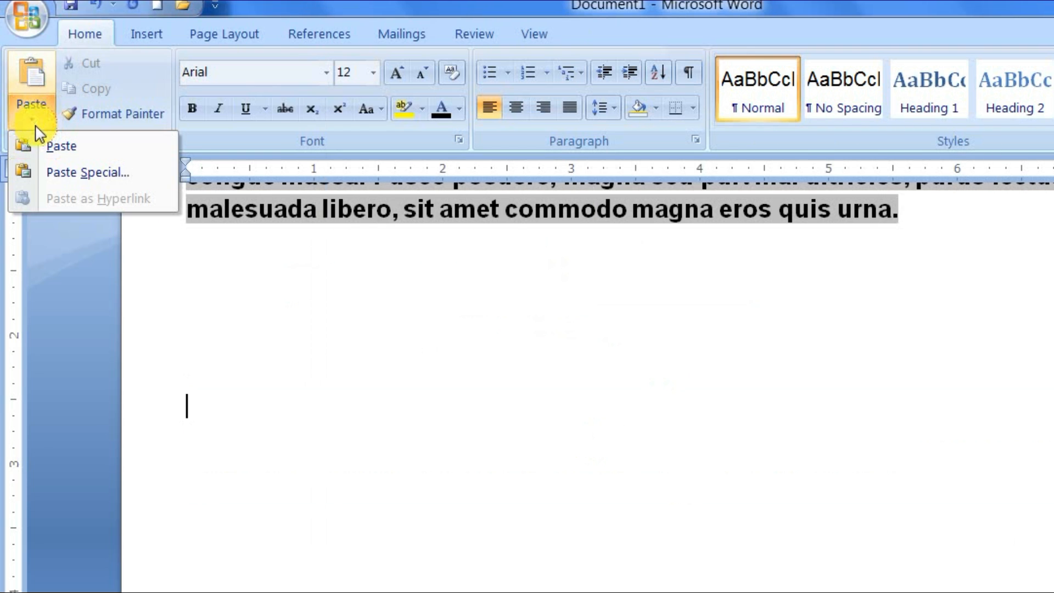
left_click(78, 172)
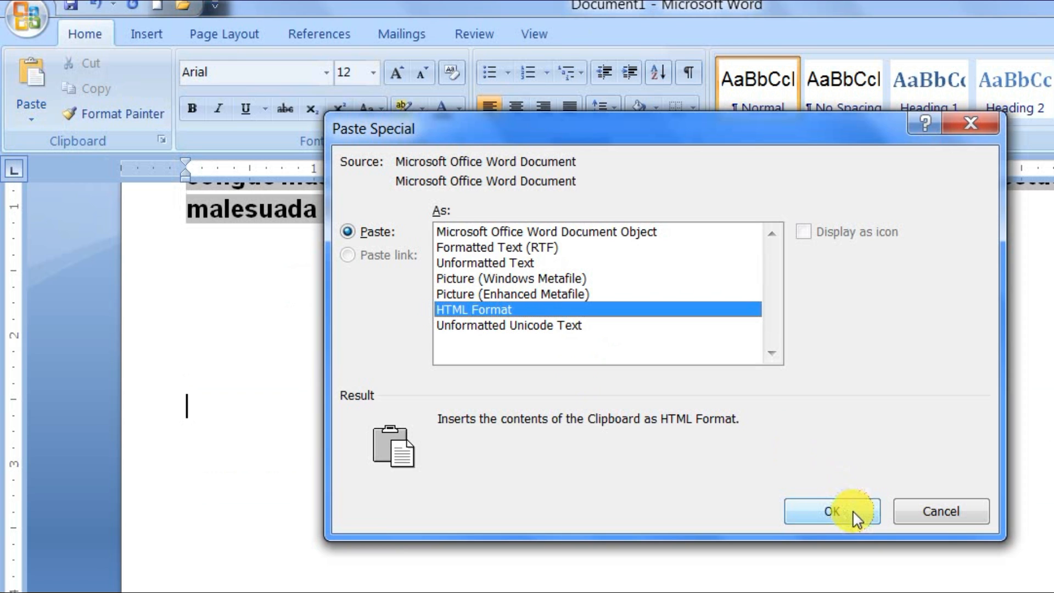
left_click(829, 503)
left_click(599, 444)
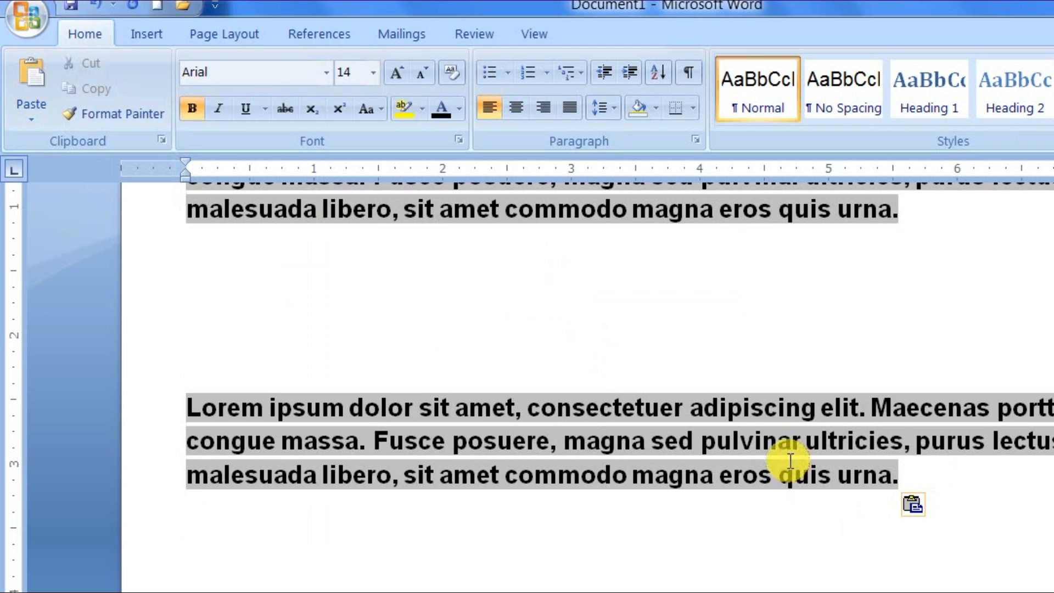
left_click(719, 439)
left_click(915, 473)
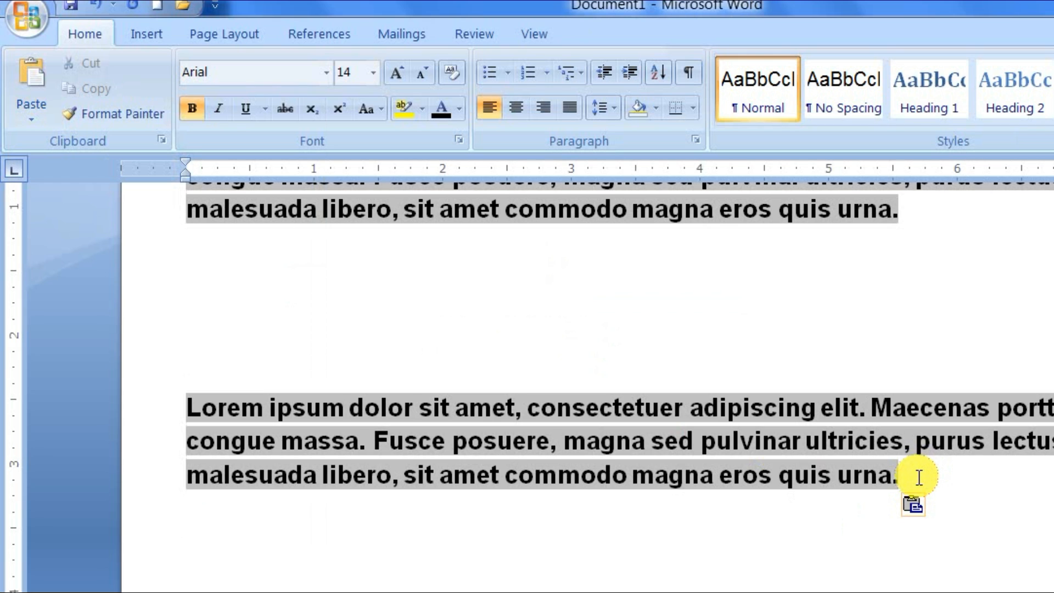
Delete the entire paragraph pasted as HTML Format
left_click_drag(912, 476, 200, 394)
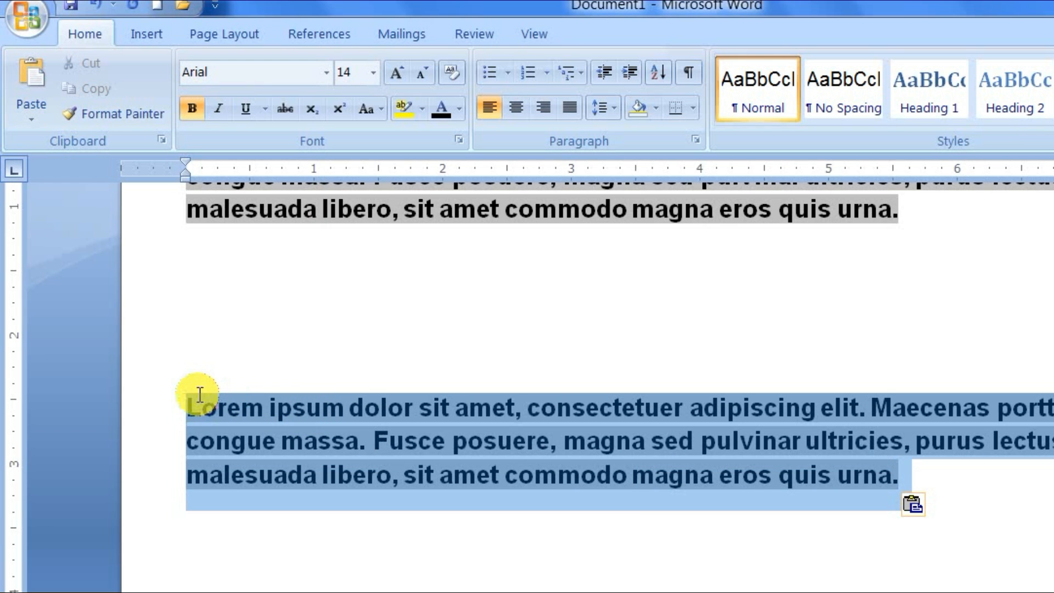
left_click_drag(941, 494, 226, 383)
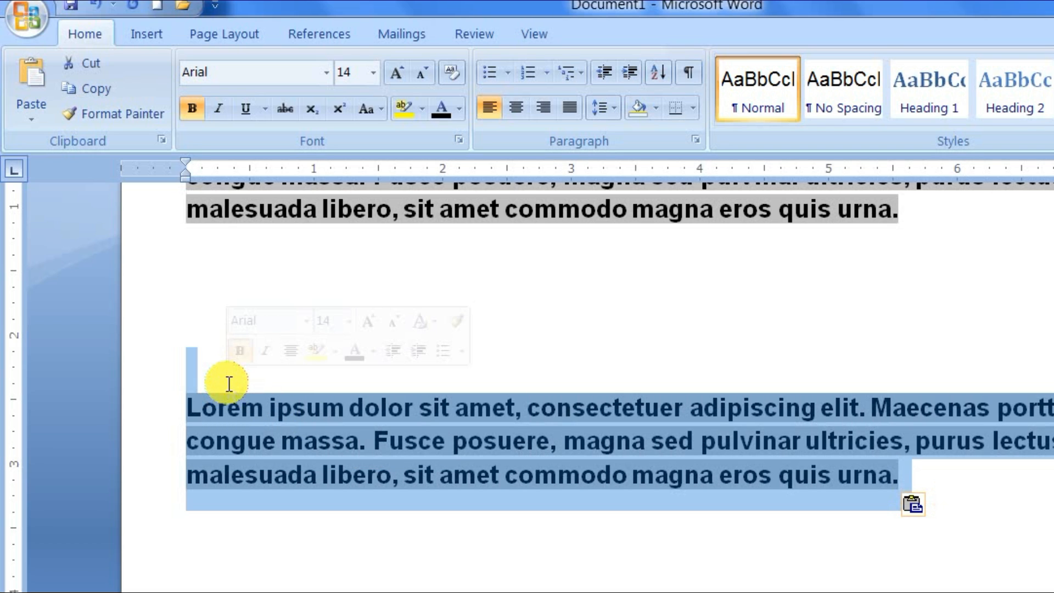
key("Delete")
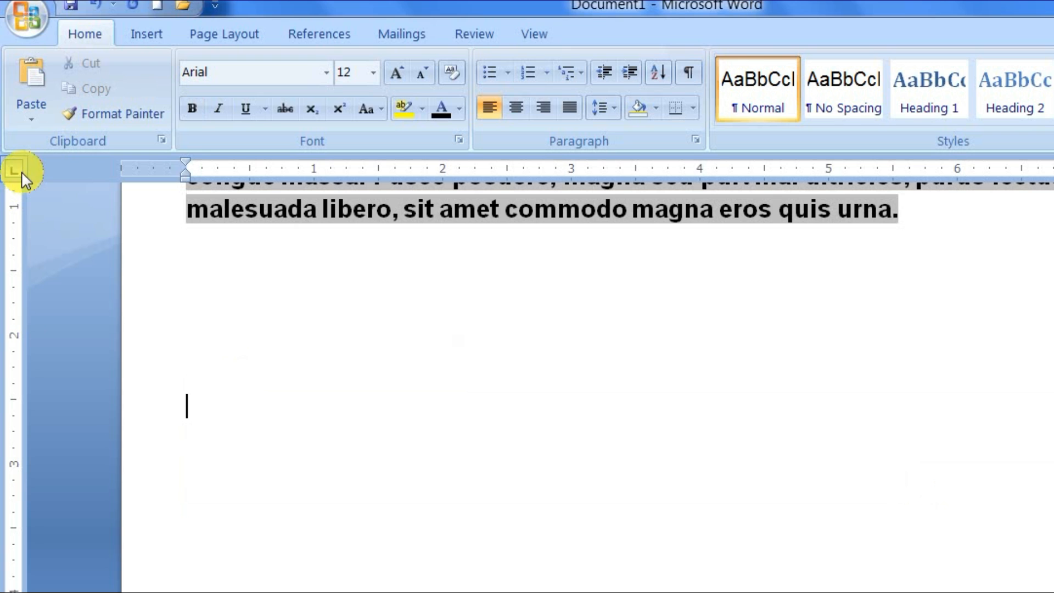
Try inserting the copied paragraph as Unformatted Unicode Text with Paste Special, and undo the paste
left_click(41, 111)
left_click(93, 172)
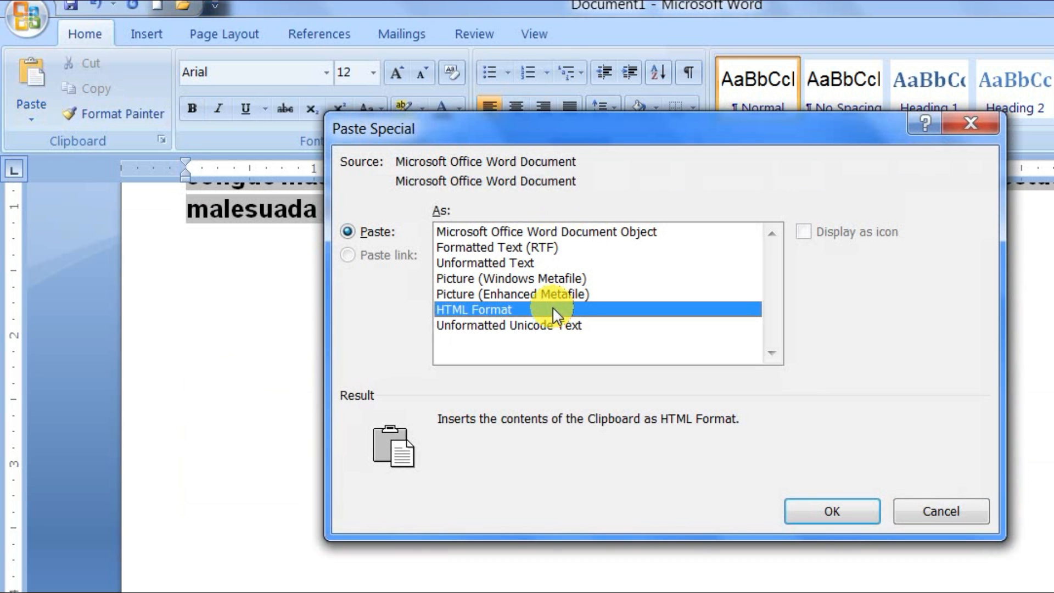
left_click(486, 327)
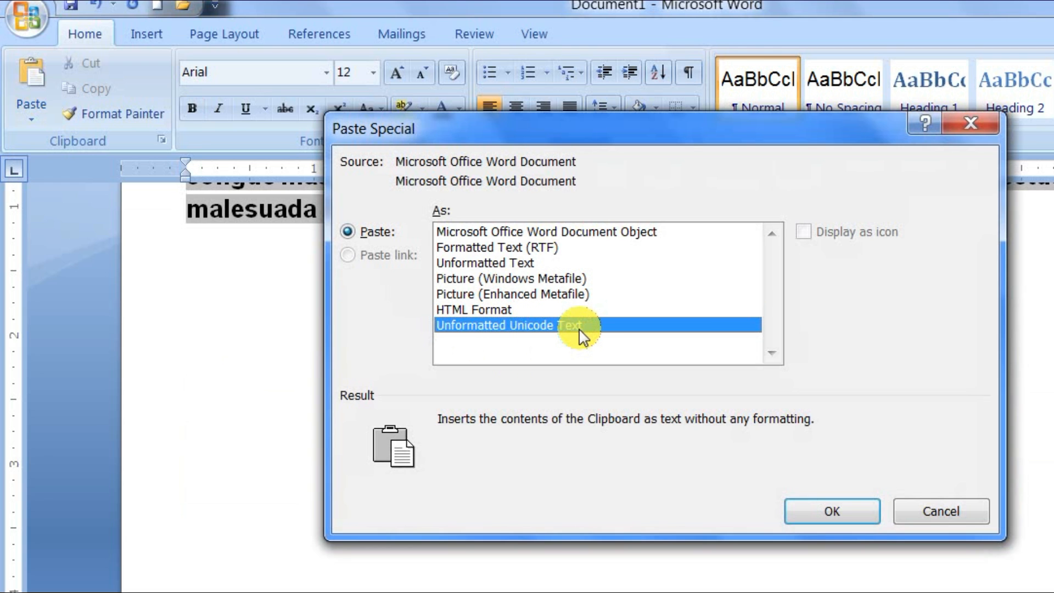
left_click(840, 510)
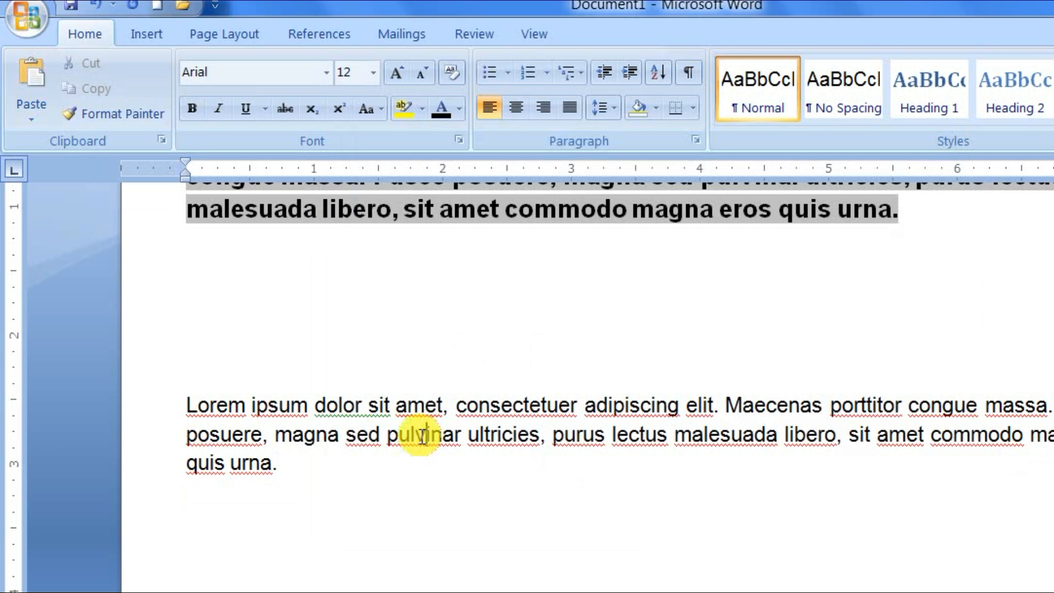
left_click(269, 407)
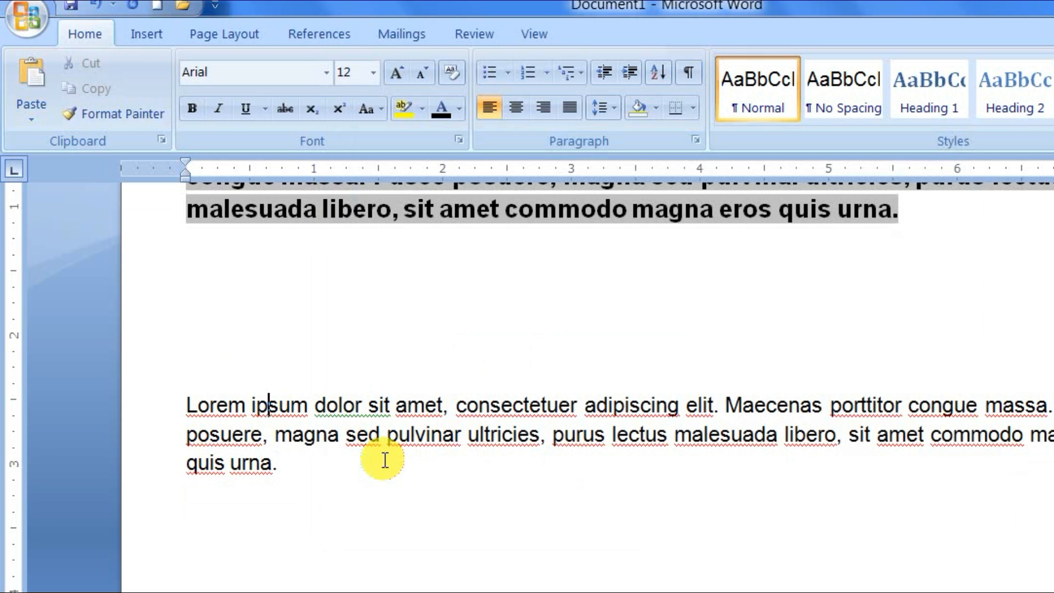
key("ctrl+z")
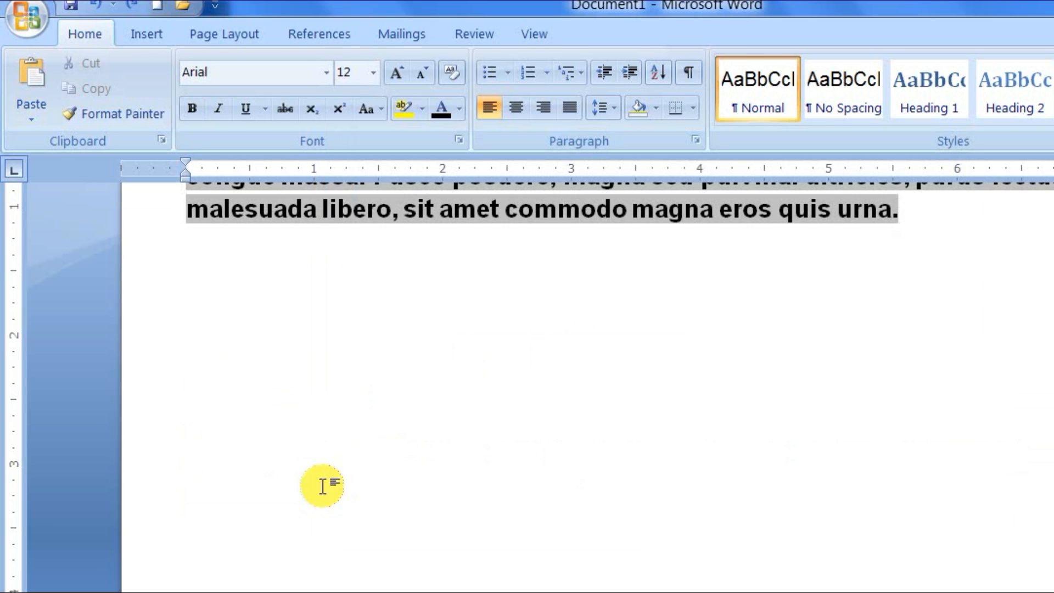
Paste the copied paragraph as a Microsoft Office Word Document Object displayed as an icon, choosing the first Word logo icon from WINWORD.EXE
left_click(44, 121)
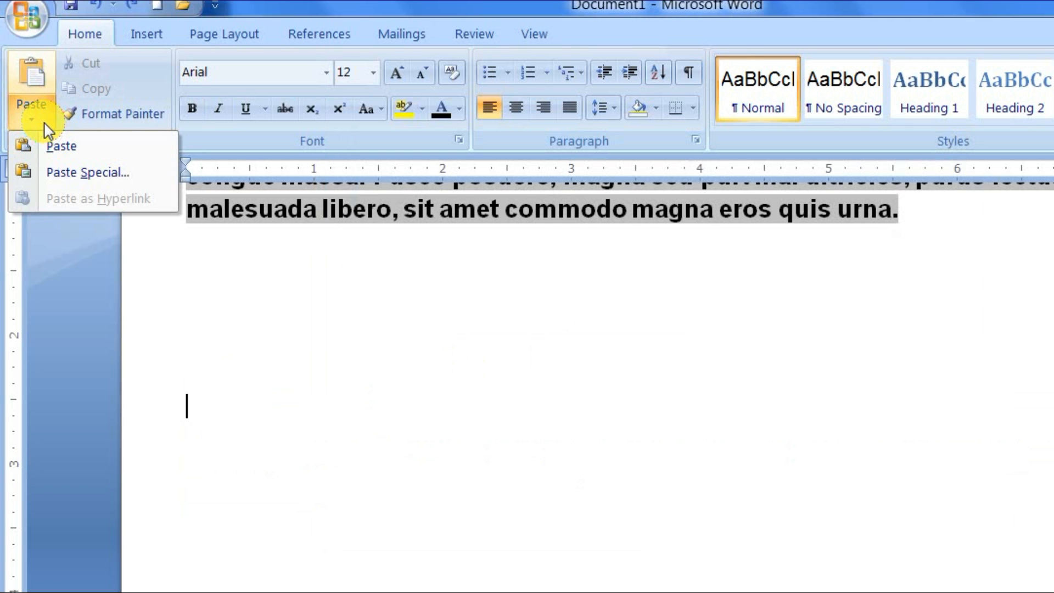
left_click(93, 174)
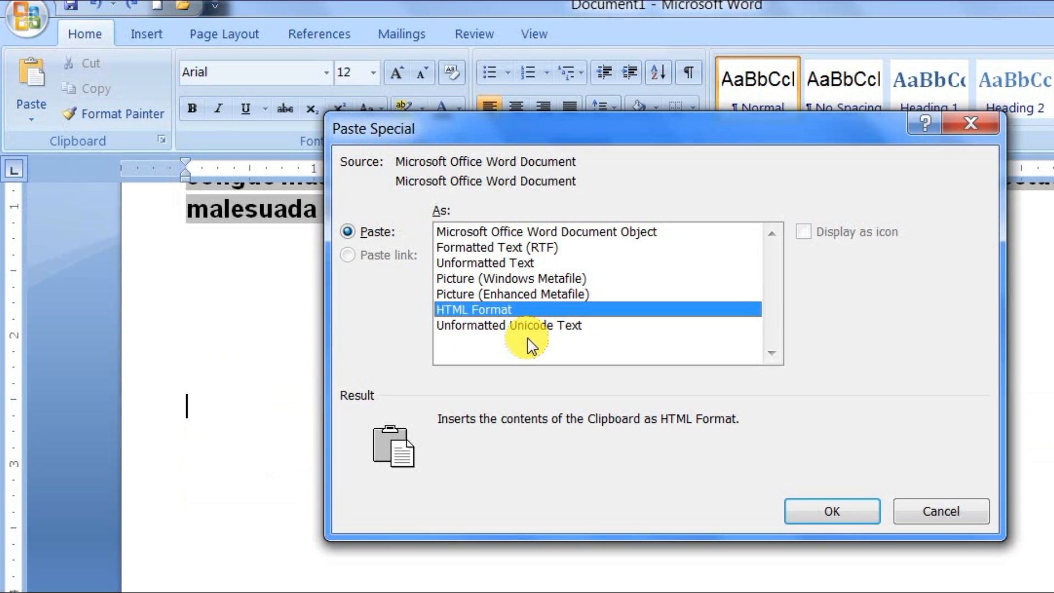
left_click(520, 231)
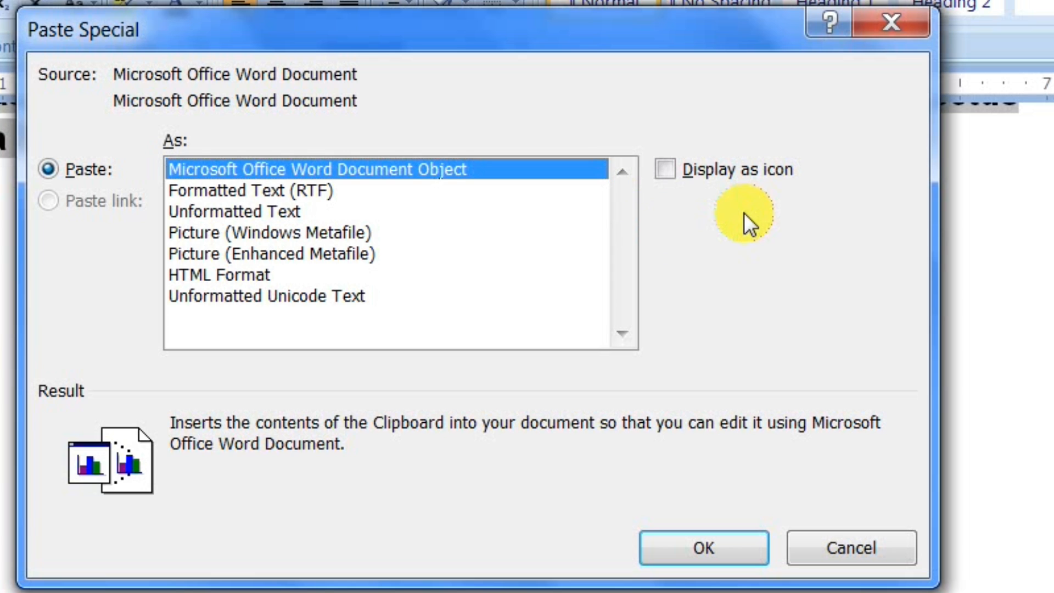
left_click(663, 174)
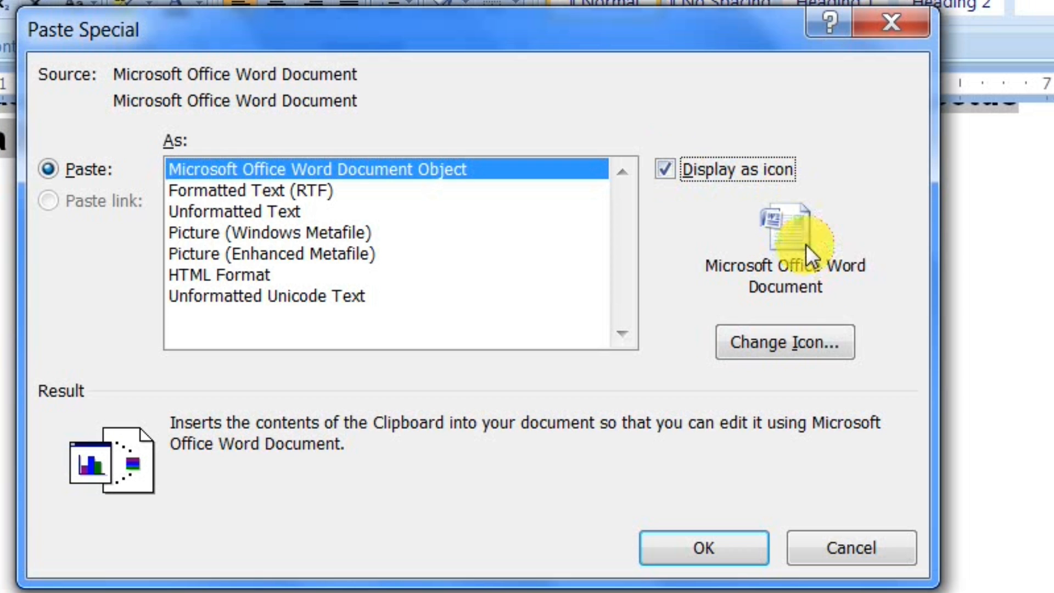
left_click(805, 341)
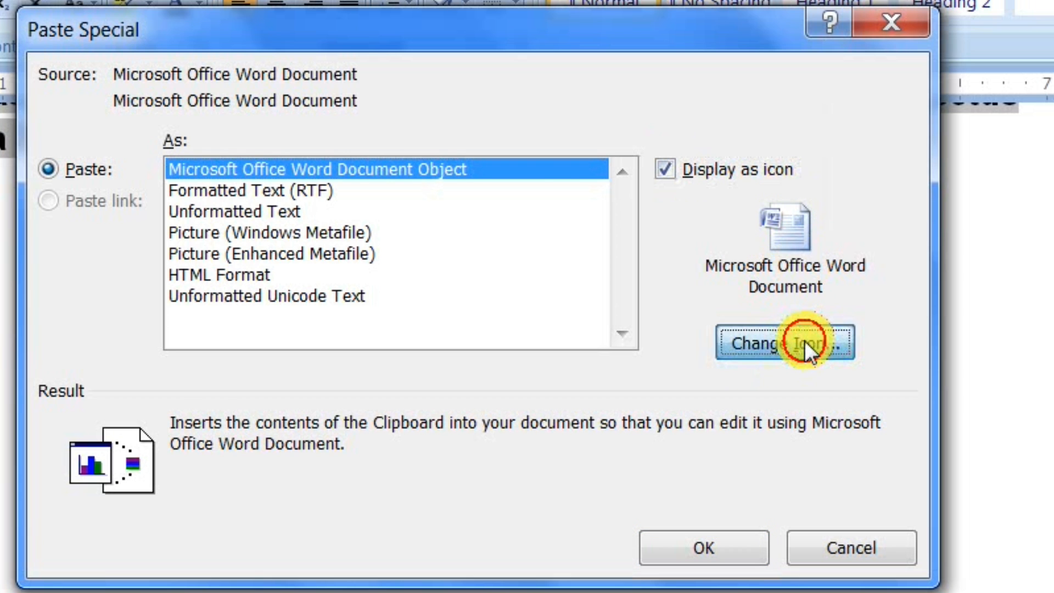
left_click(370, 248)
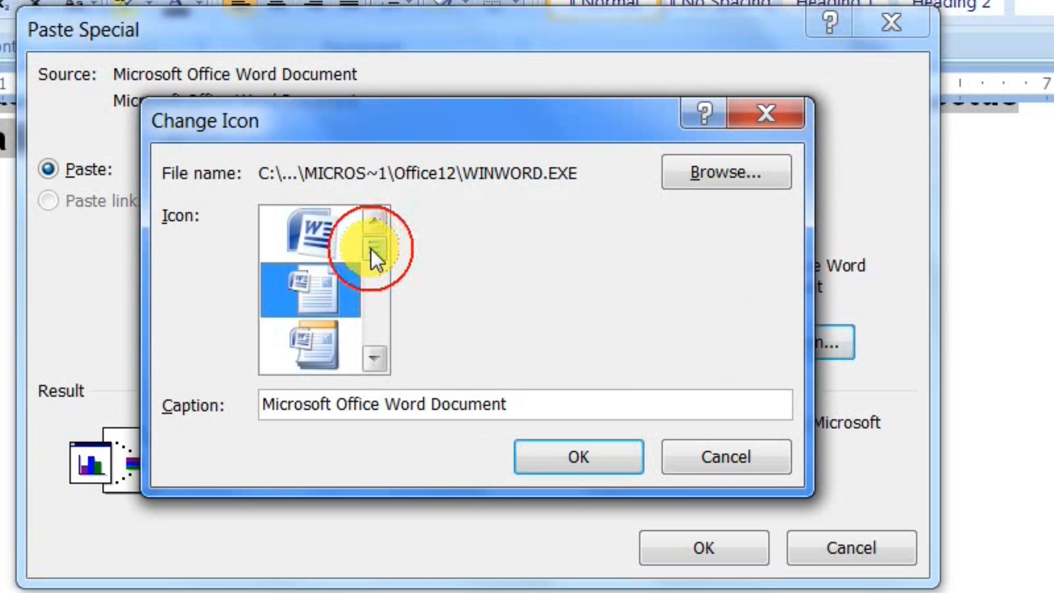
left_click(311, 232)
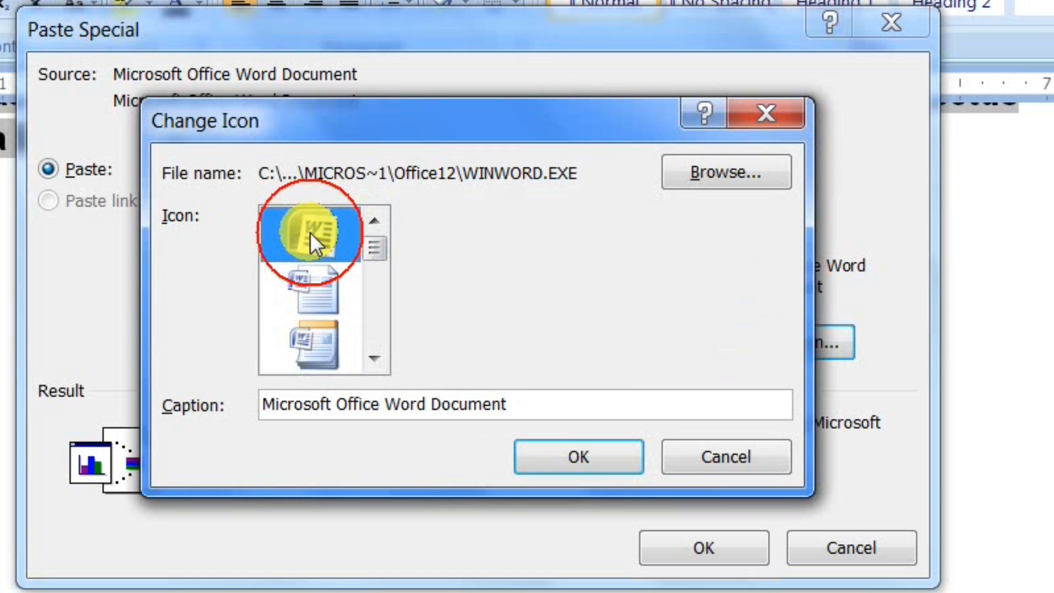
left_click(575, 453)
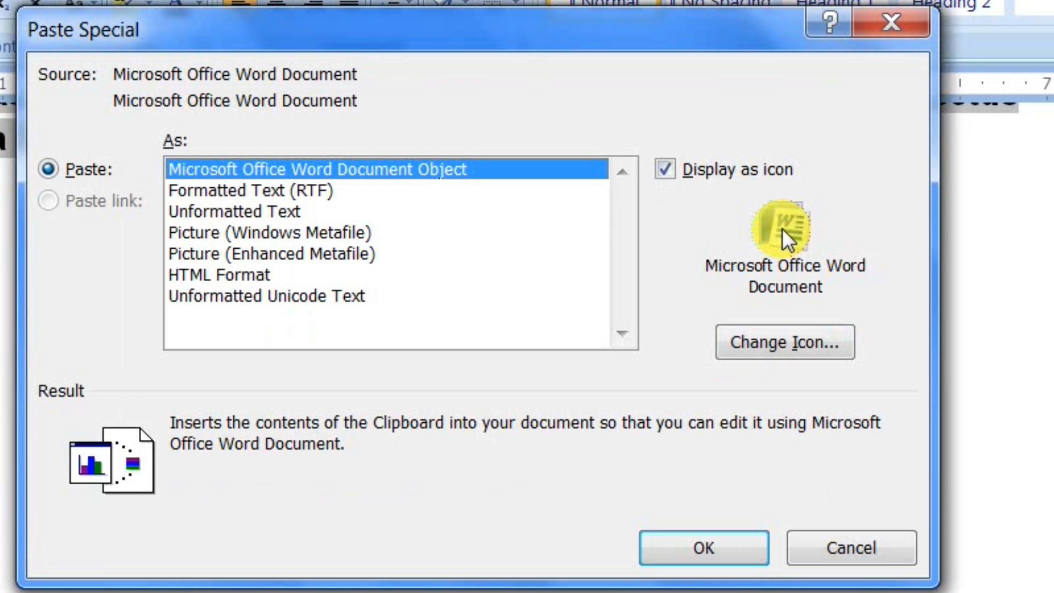
left_click(726, 542)
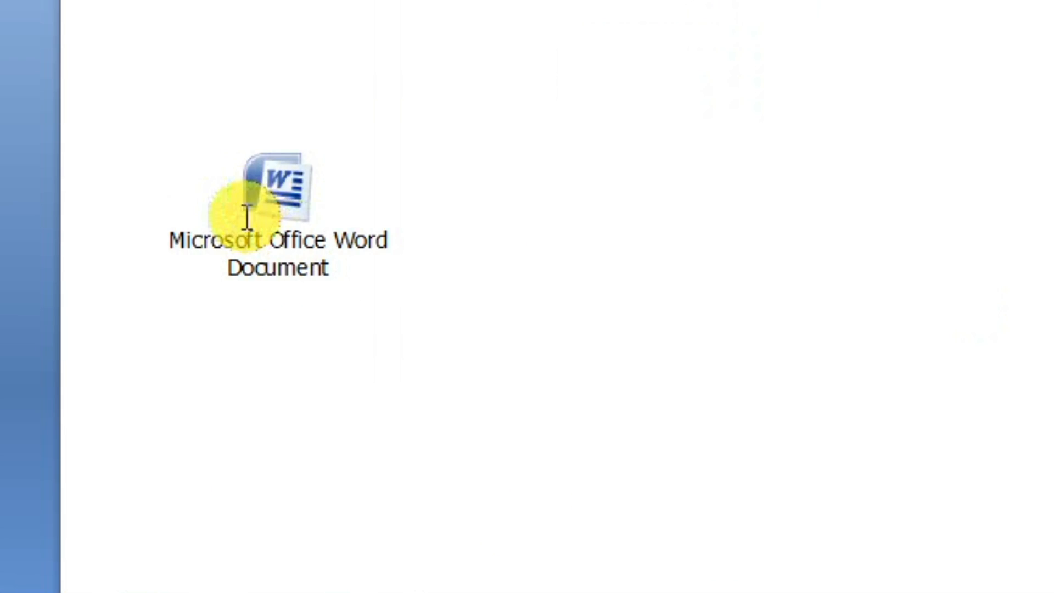
Open the embedded document from its icon, close it again and delete the icon from the page
left_click(273, 184)
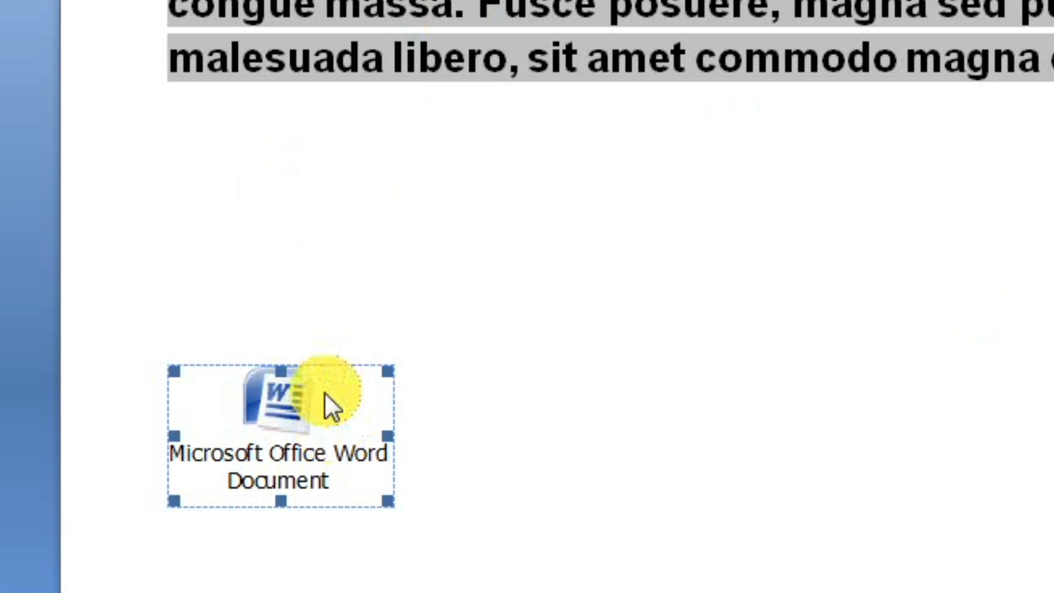
double_click(277, 398)
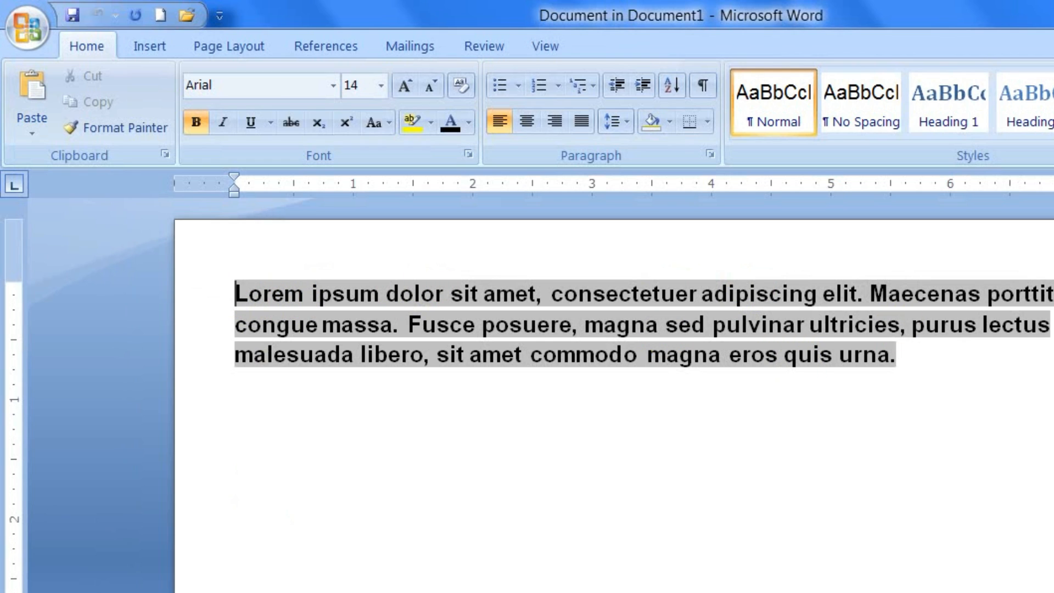
key("alt+F4")
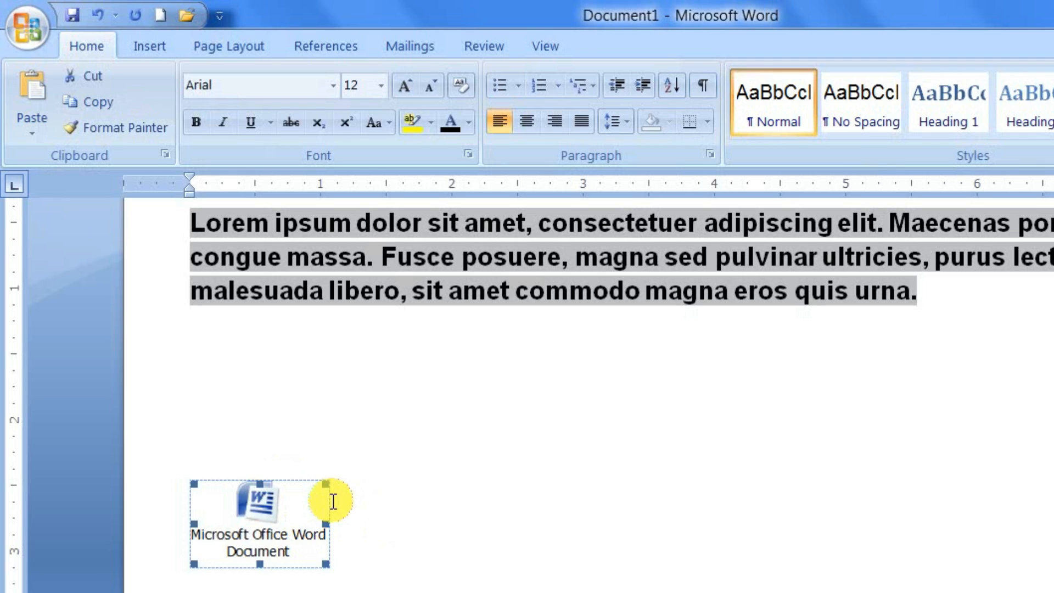
key("Delete")
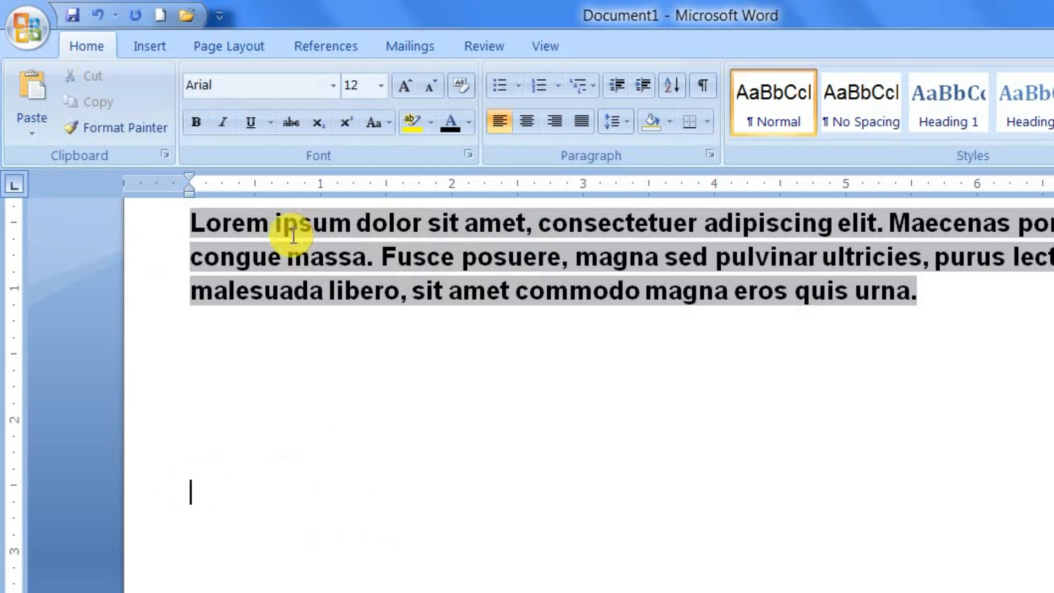
Insert the copied paragraph again as a Microsoft Office Word Document Object displayed with the Word logo icon, and open the embedded document
left_click(35, 130)
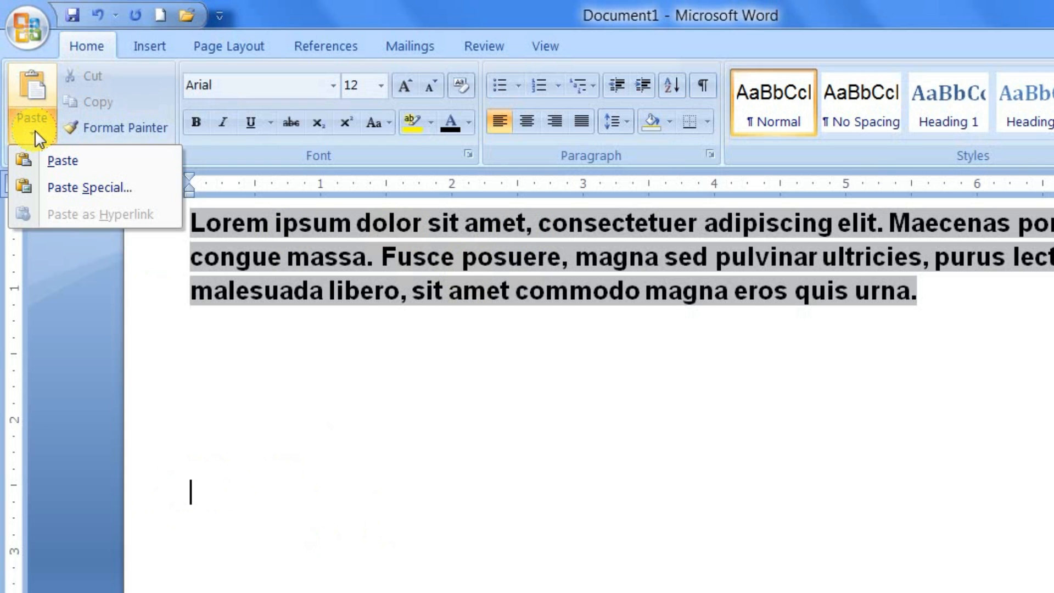
left_click(110, 187)
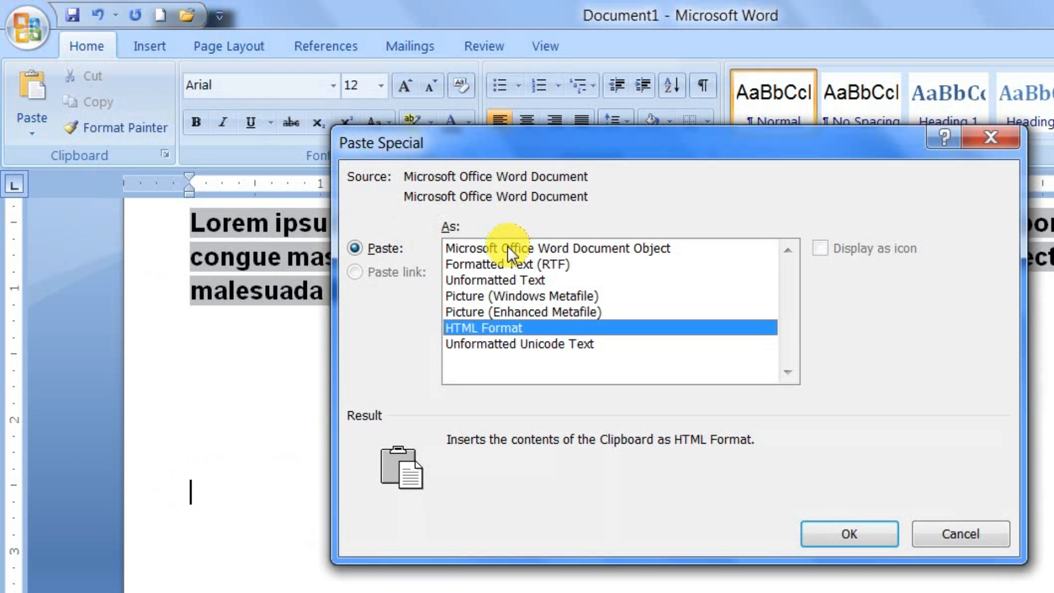
left_click(489, 250)
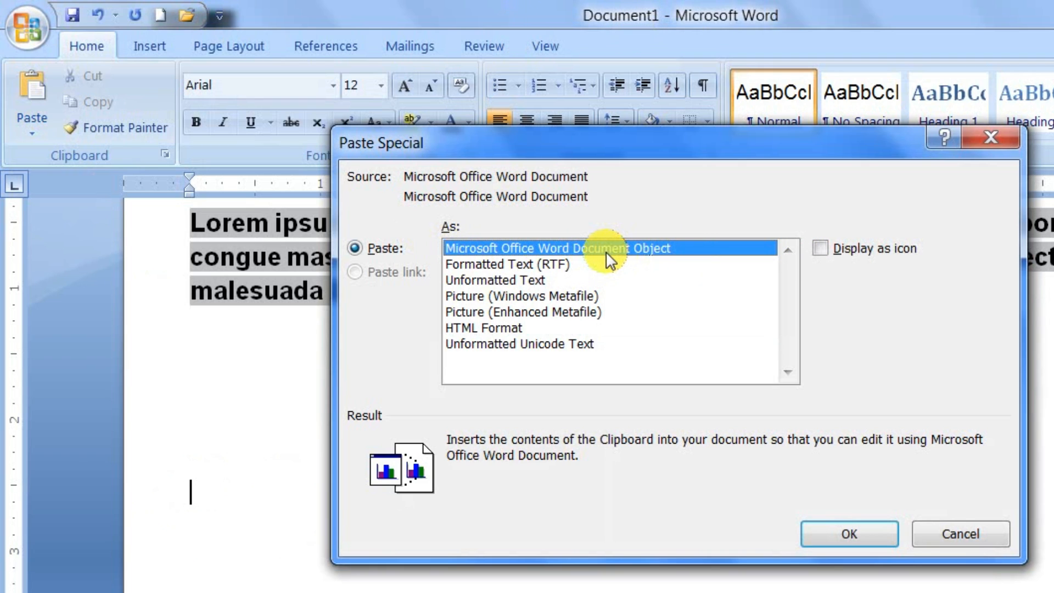
left_click(822, 248)
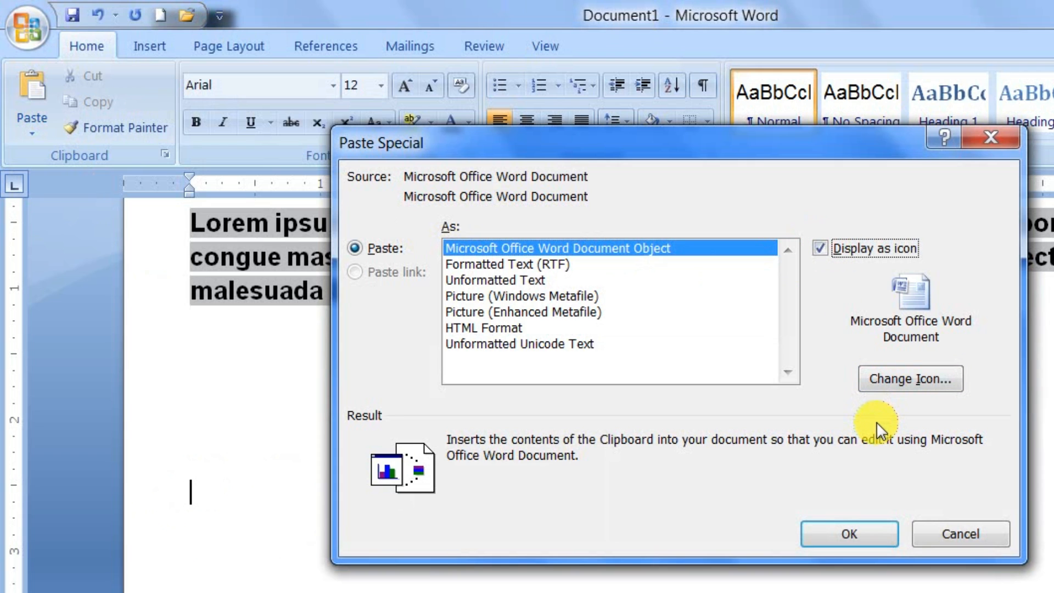
left_click(905, 378)
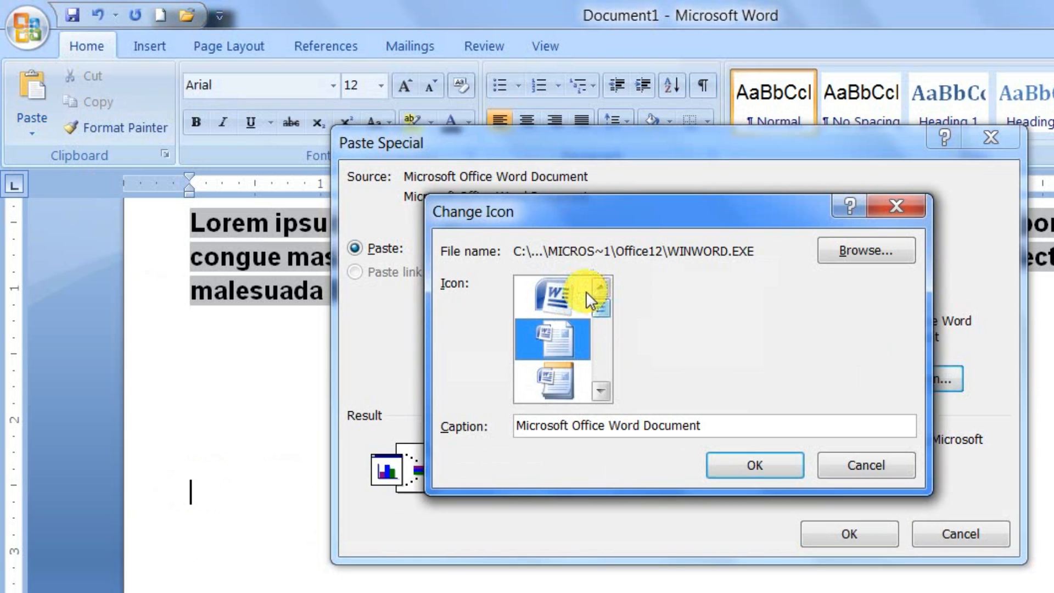
left_click(552, 296)
left_click(779, 469)
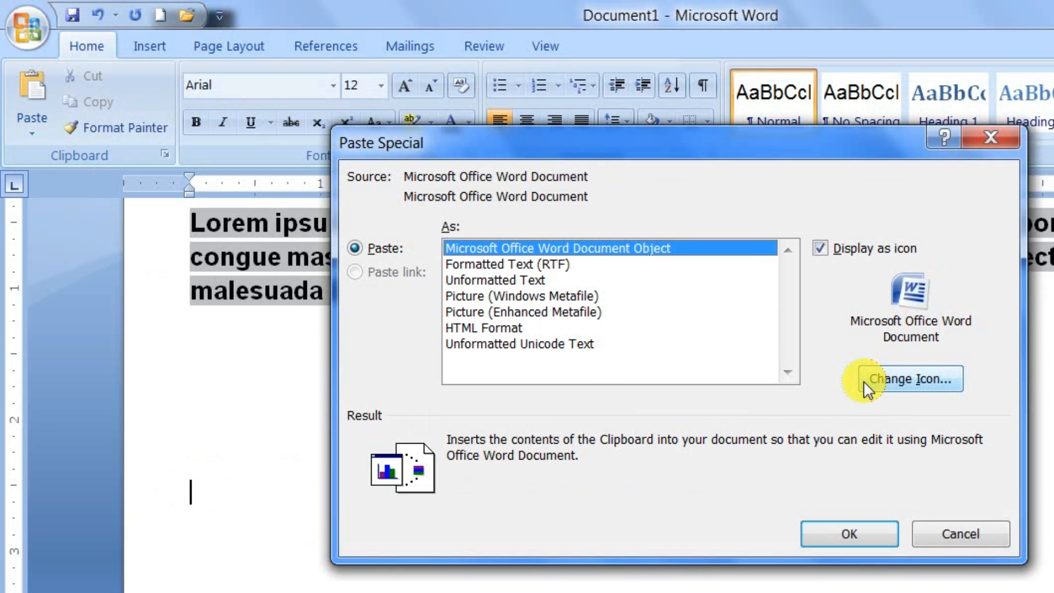
left_click(861, 531)
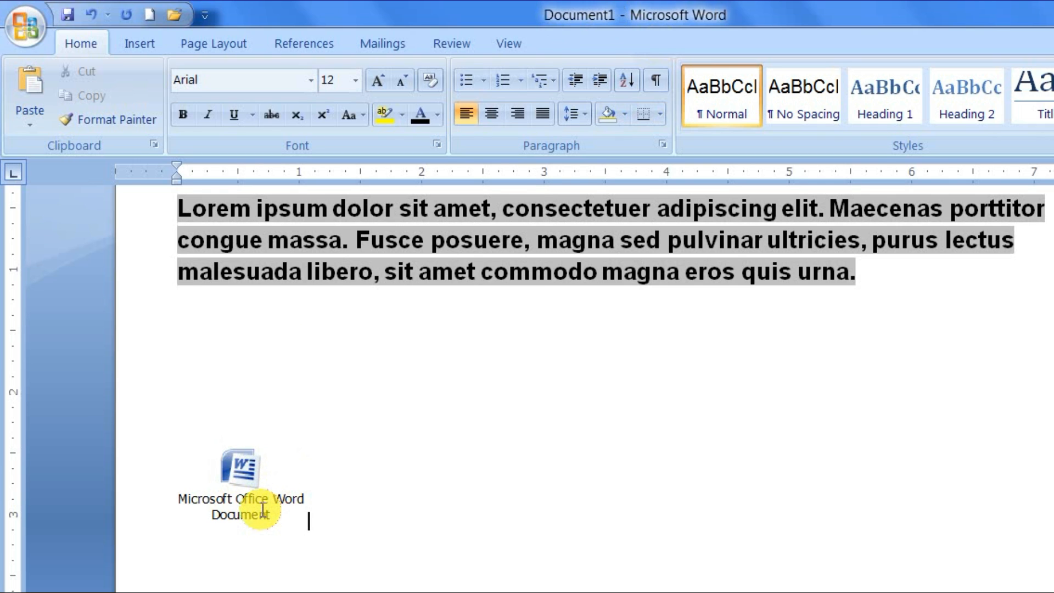
double_click(237, 467)
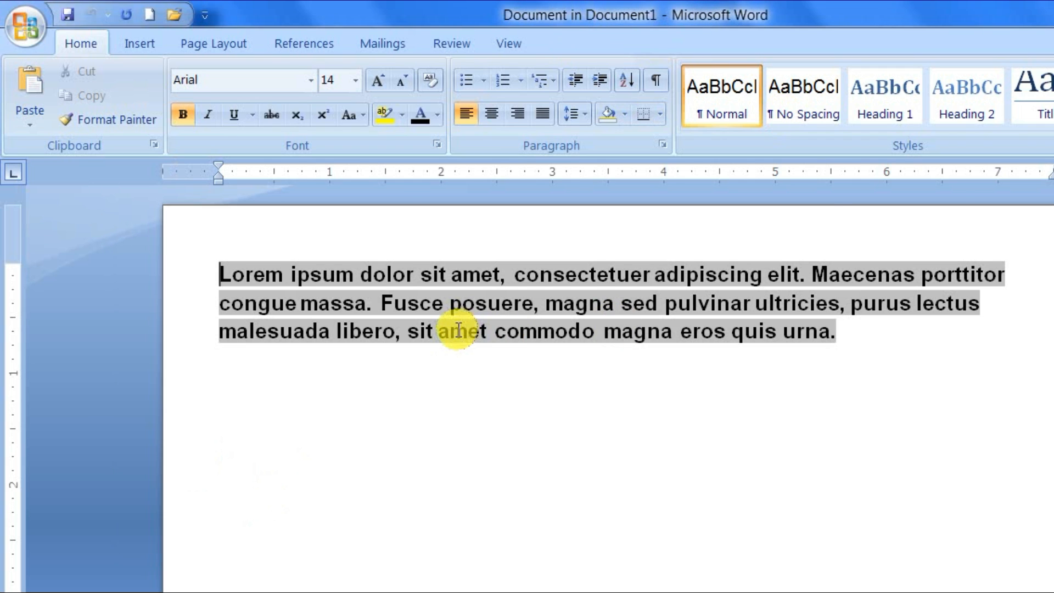
Delete the embedded document's icon and the Lorem ipsum paragraph below the Paste Special heading
scroll(457, 328, "down", 2)
scroll(456, 328, "up", 2)
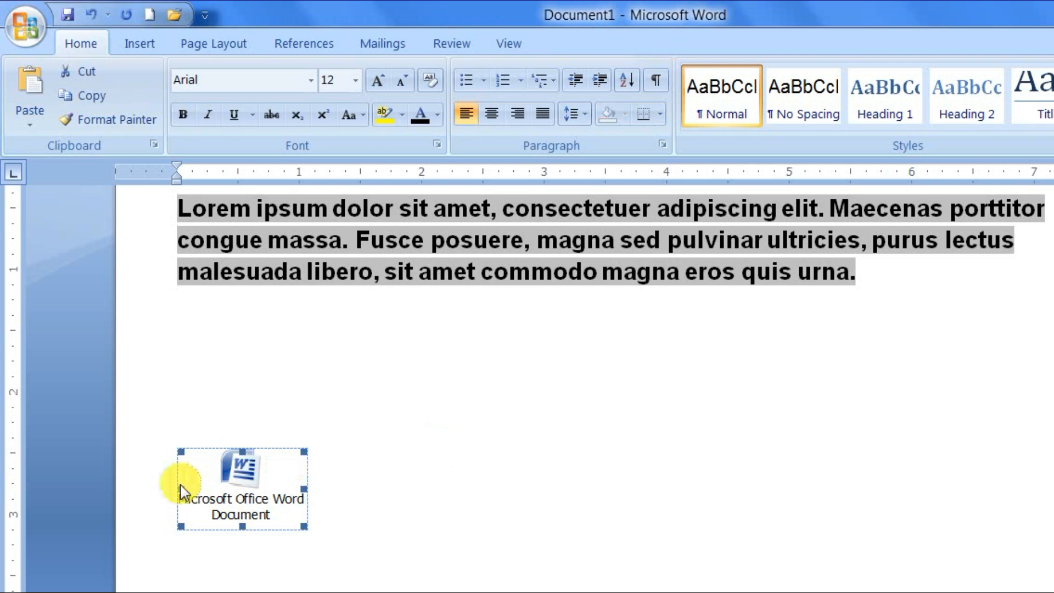
key("Delete")
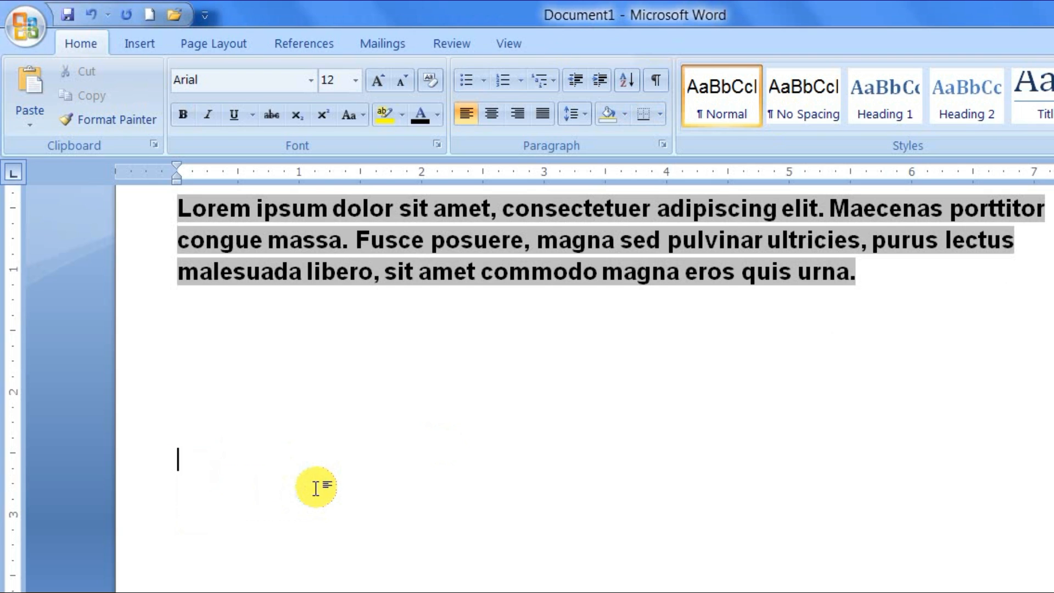
left_click(29, 122)
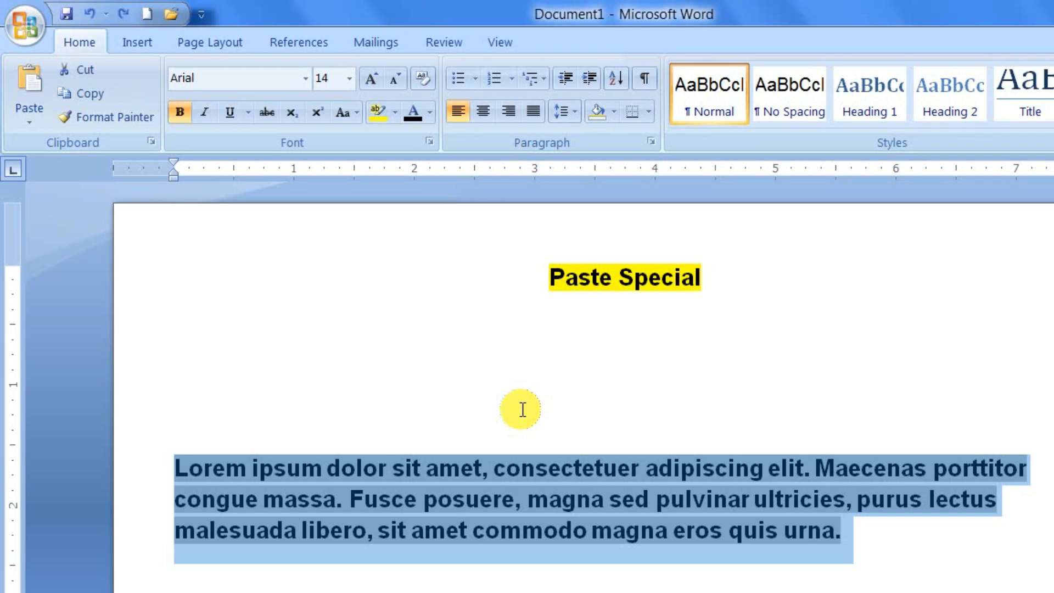
key("Delete")
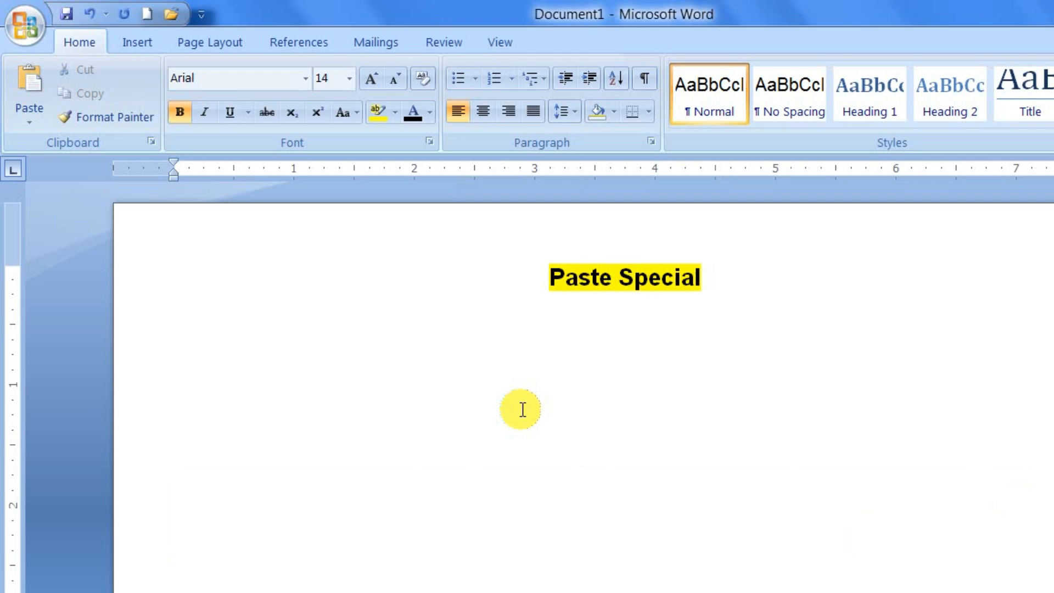
Generate sample text below the heading with =lorem() and cut its second and third paragraphs
key("BackSpace")
key("BackSpace")
type("=lorem()")
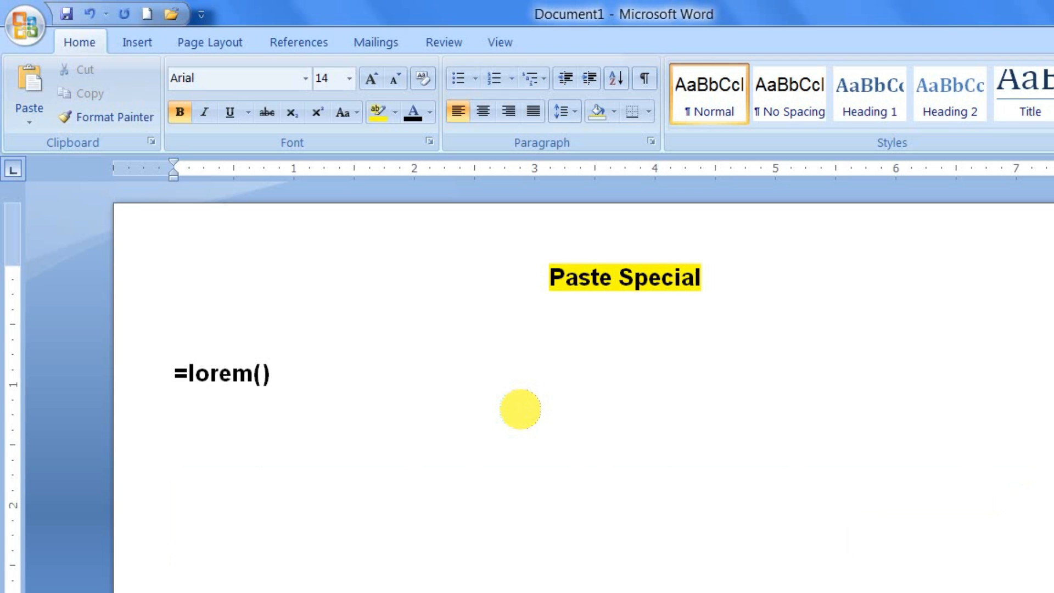
key("Return")
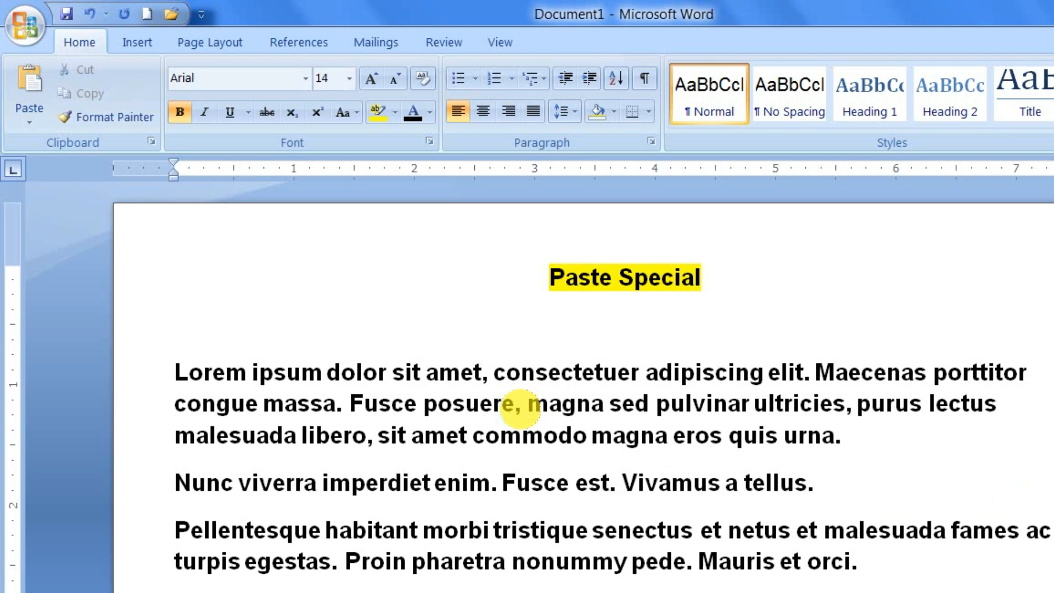
scroll(873, 538, "down", 1)
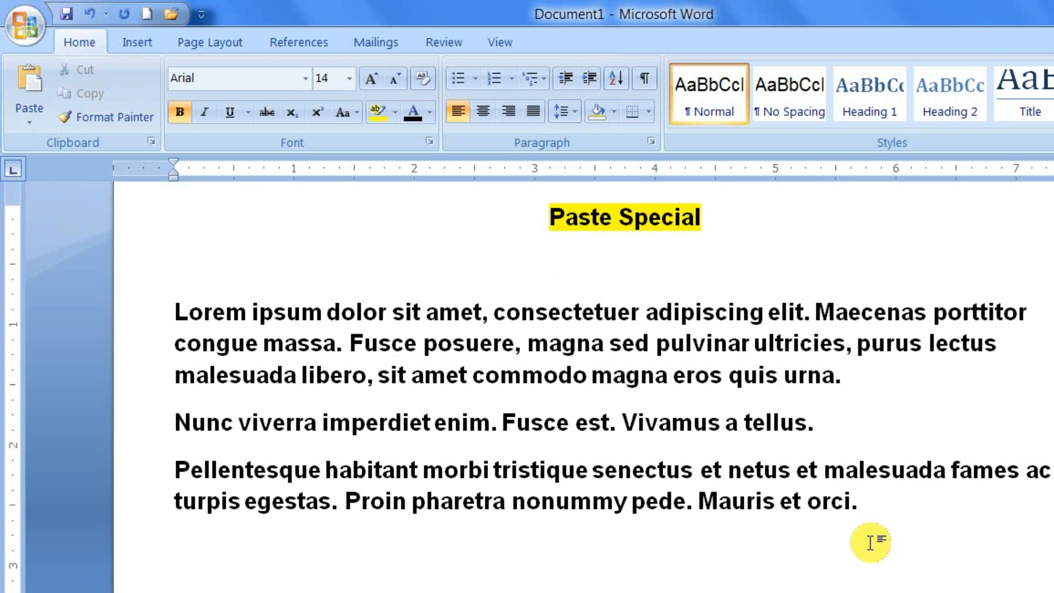
left_click_drag(877, 513, 182, 418)
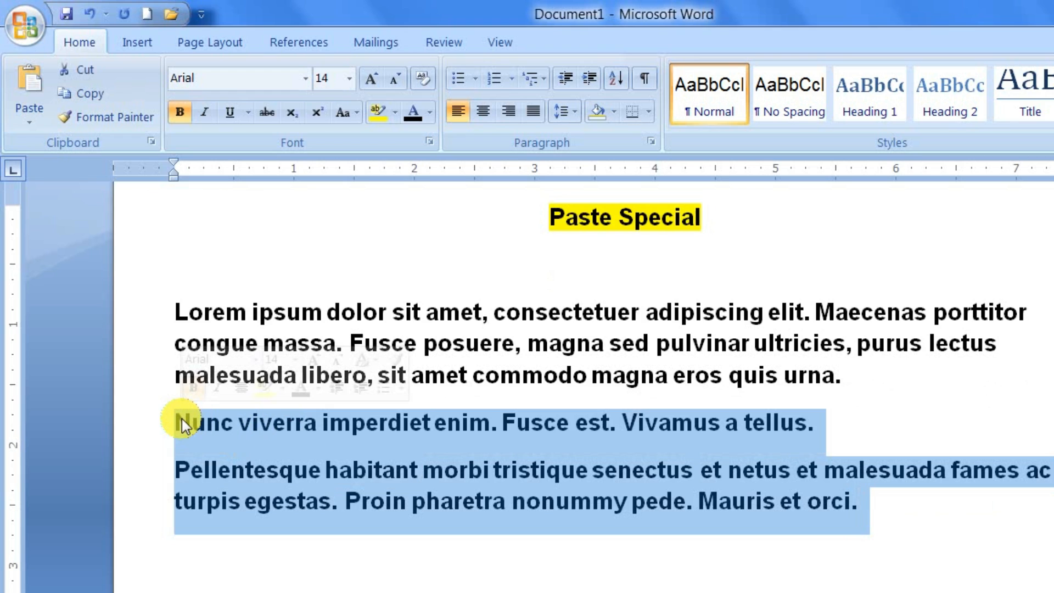
key("ctrl+x")
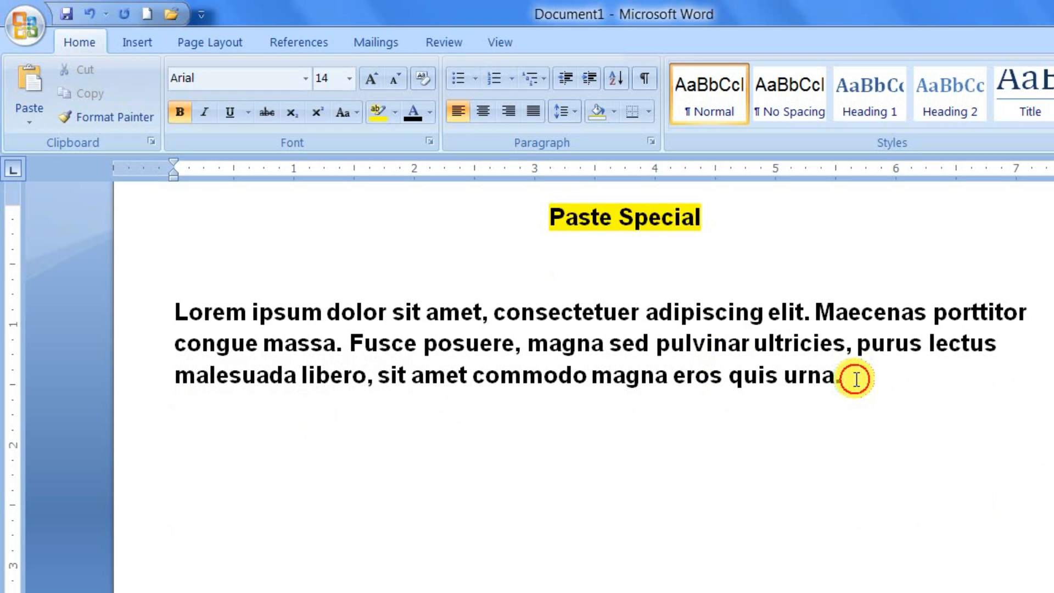
left_click_drag(853, 380, 179, 316)
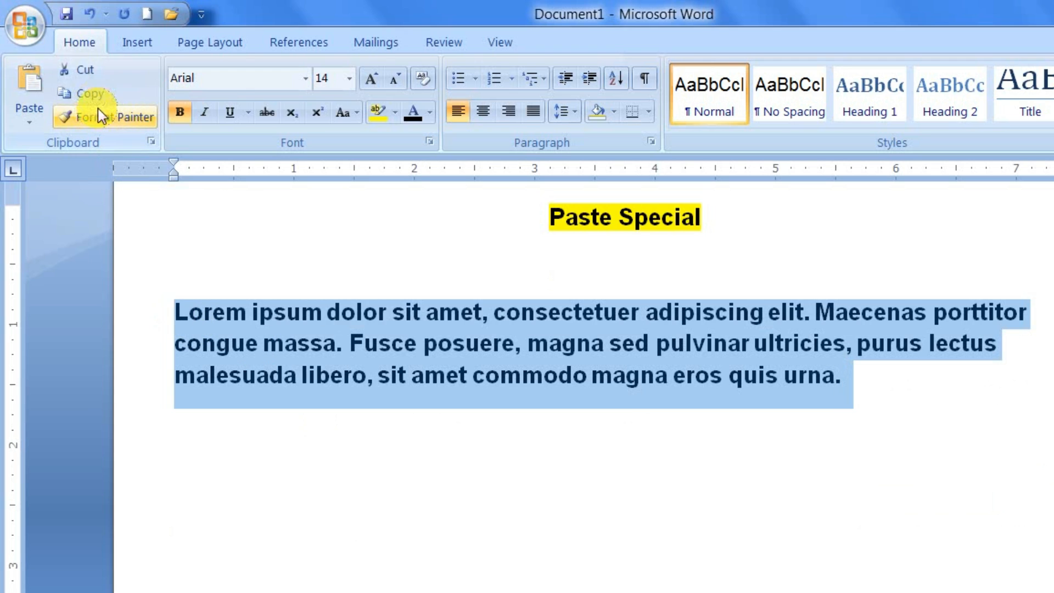
left_click(88, 94)
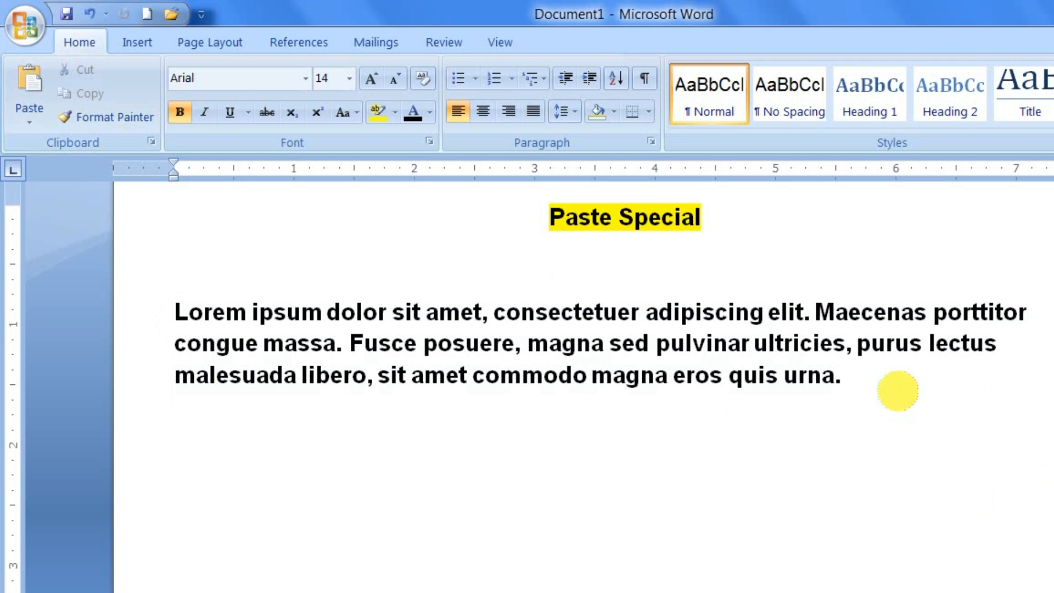
left_click(33, 125)
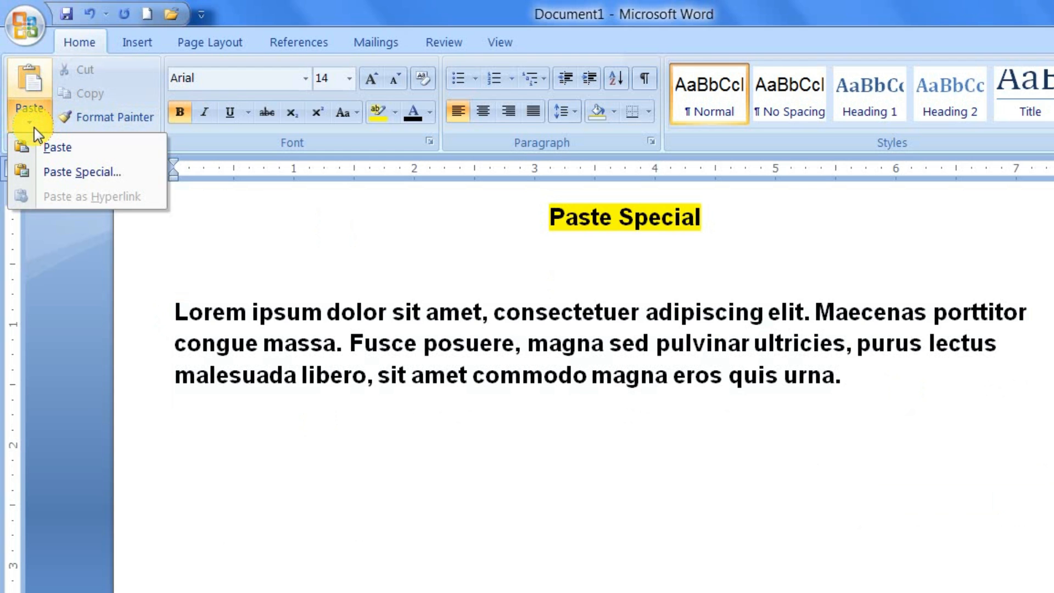
left_click(94, 175)
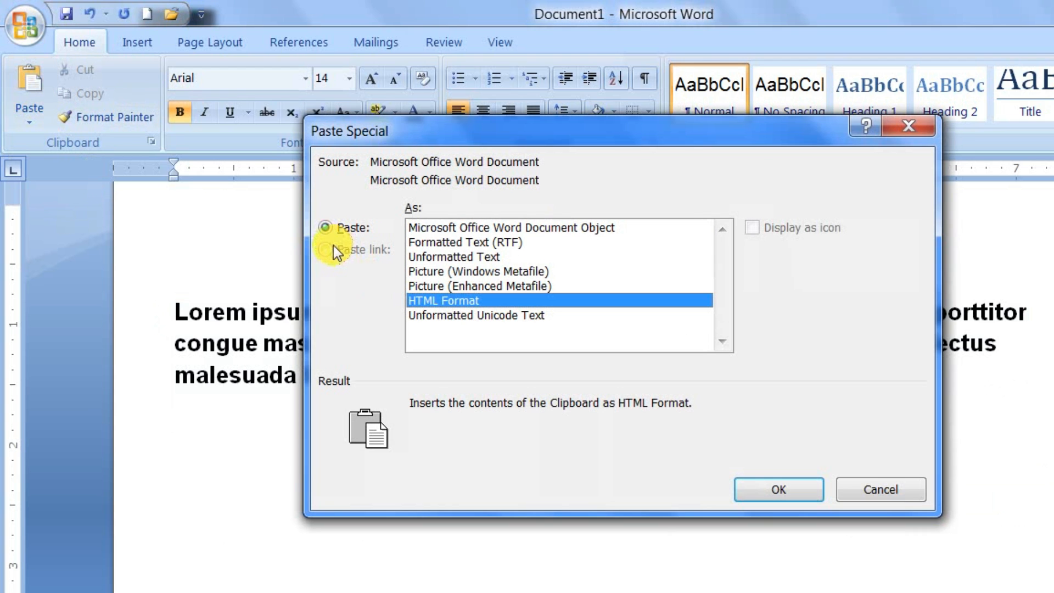
left_click(545, 228)
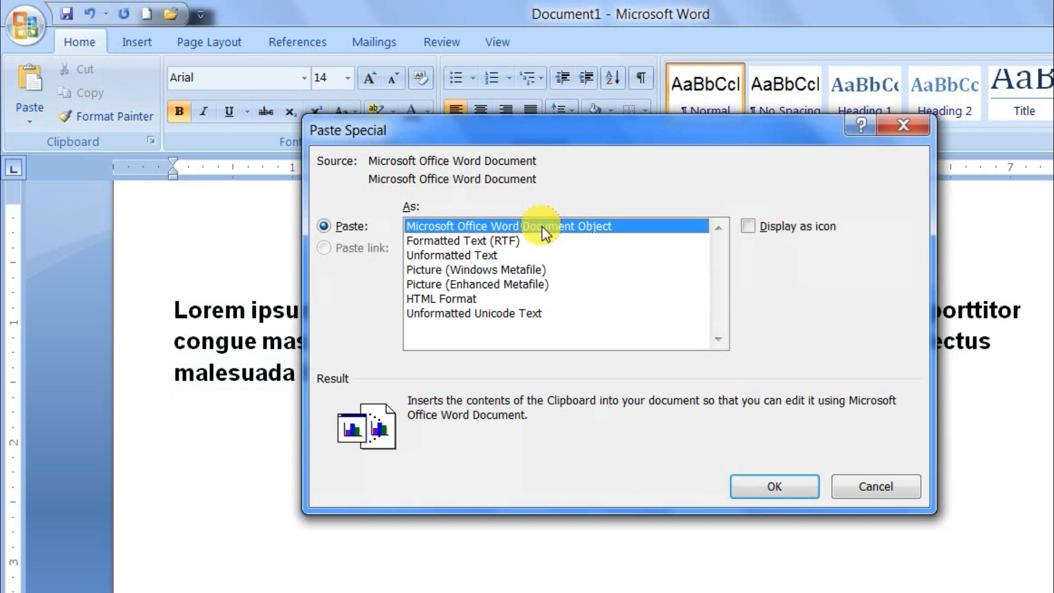
left_click(894, 486)
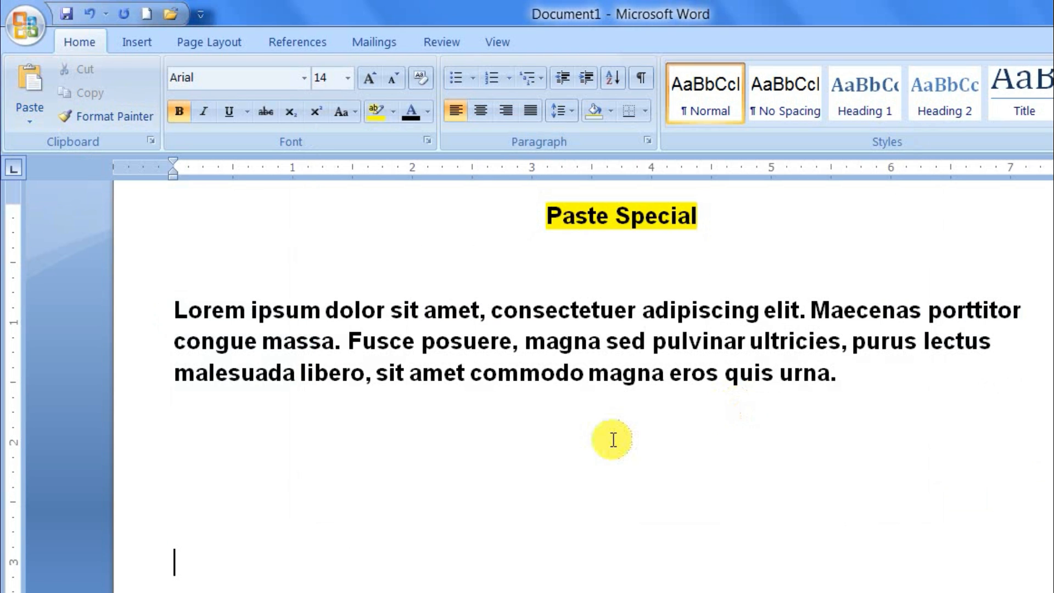
Copy the Lorem ipsum paragraph and paste it further down as a linked Microsoft Office Word Document Object
left_click_drag(856, 386, 193, 313)
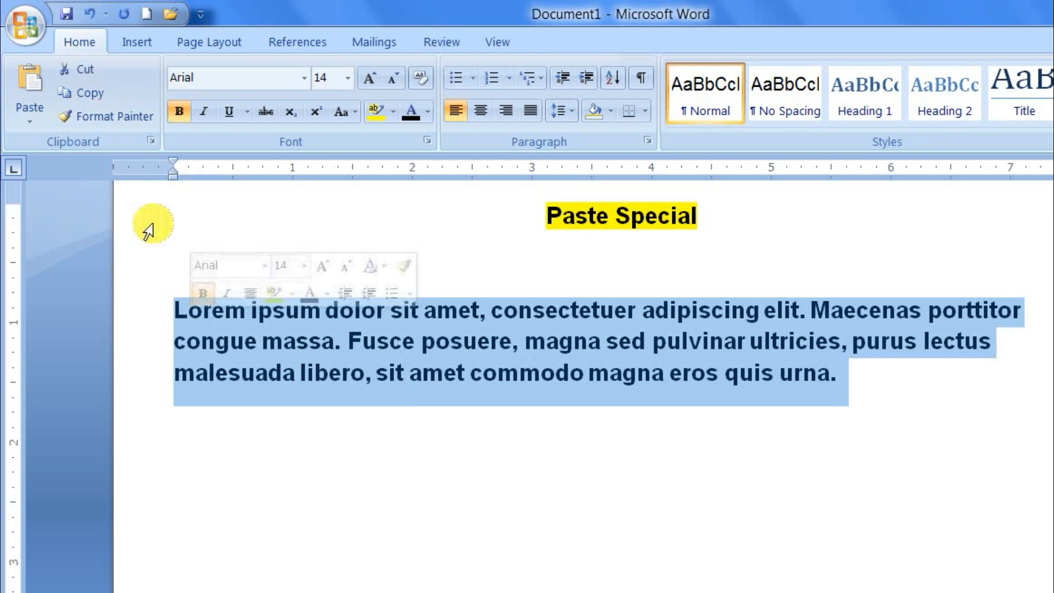
left_click(183, 562)
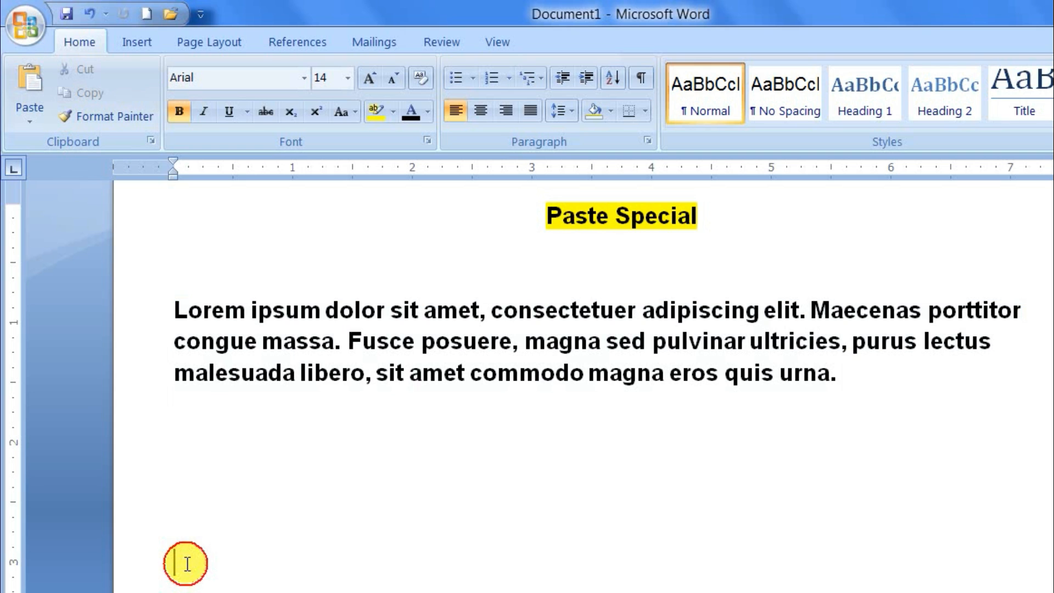
left_click(35, 123)
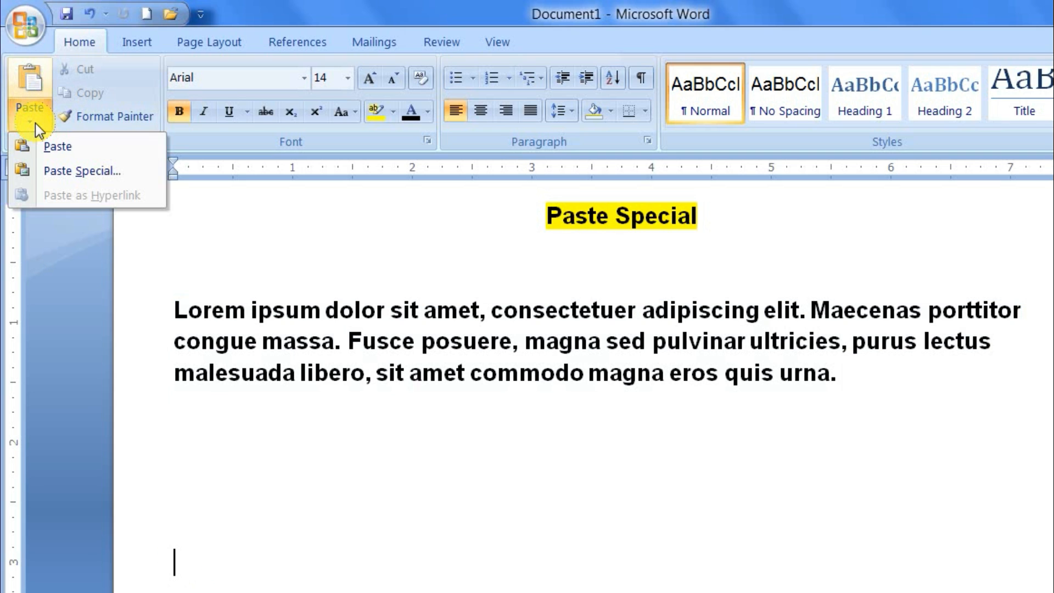
left_click(94, 173)
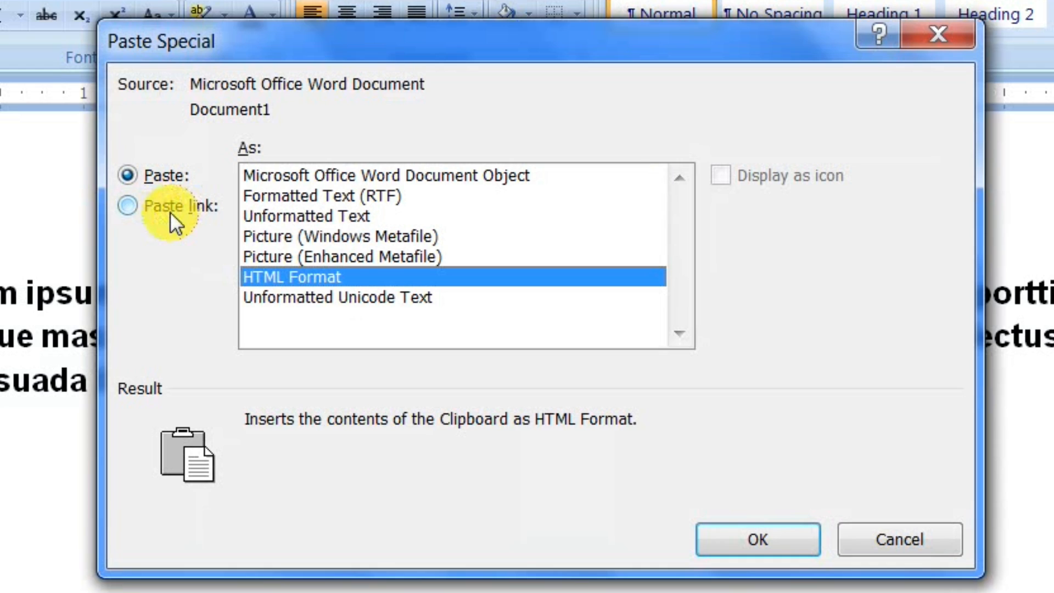
left_click(132, 207)
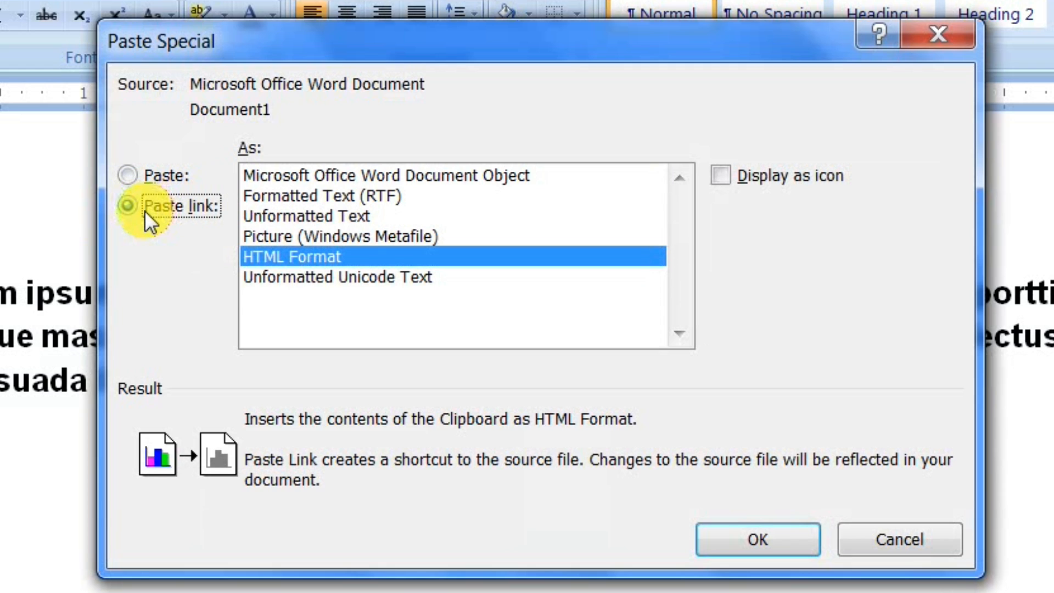
left_click(335, 171)
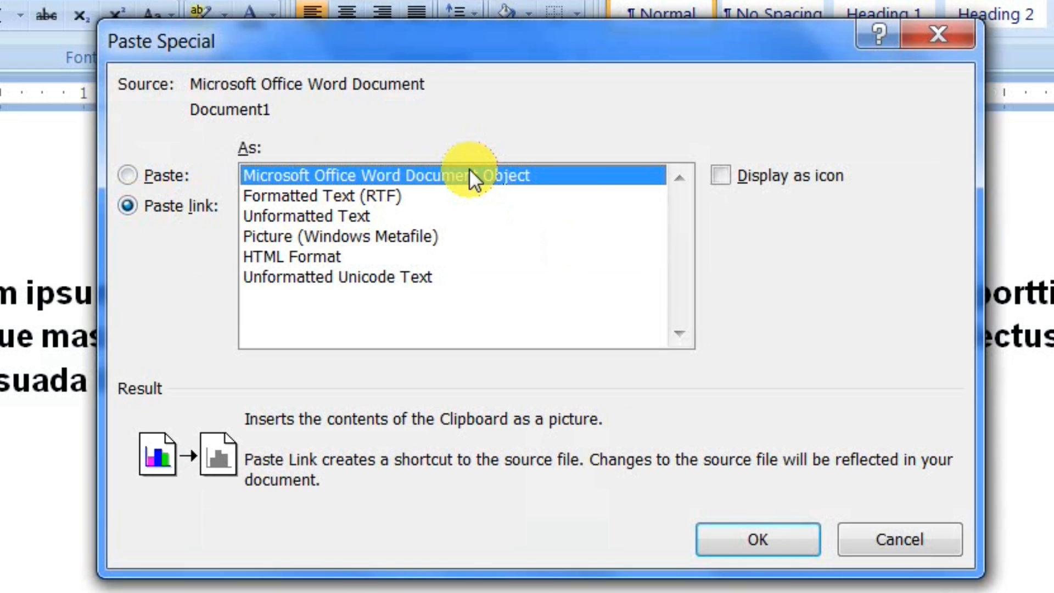
left_click(756, 537)
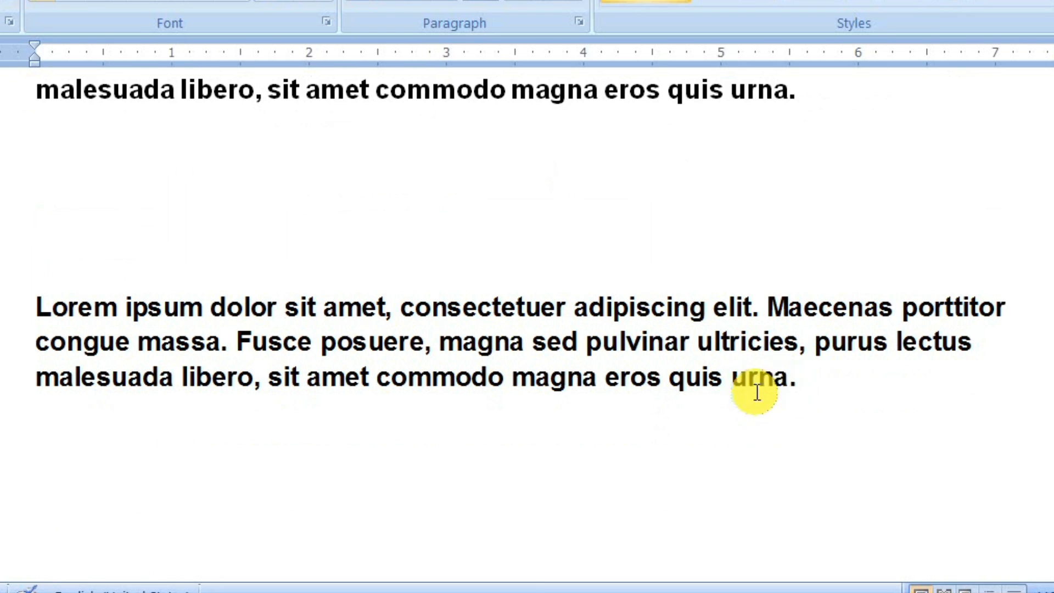
left_click(821, 577)
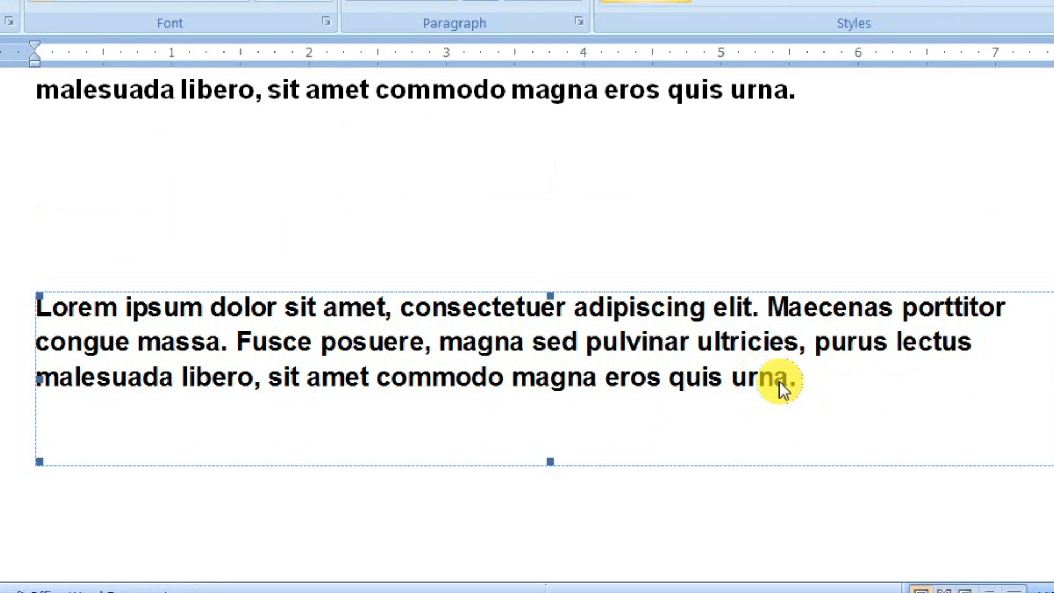
Append "Computer is a elctronic machine." to the end of the original paragraph and check the linked copy below
scroll(640, 367, "up", 1)
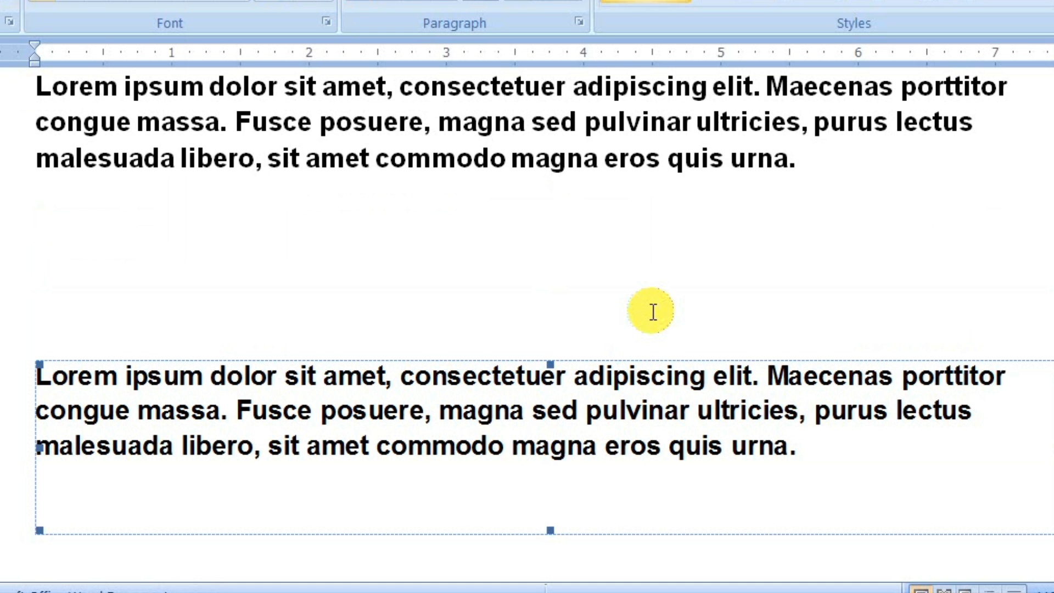
scroll(655, 306, "down", 1)
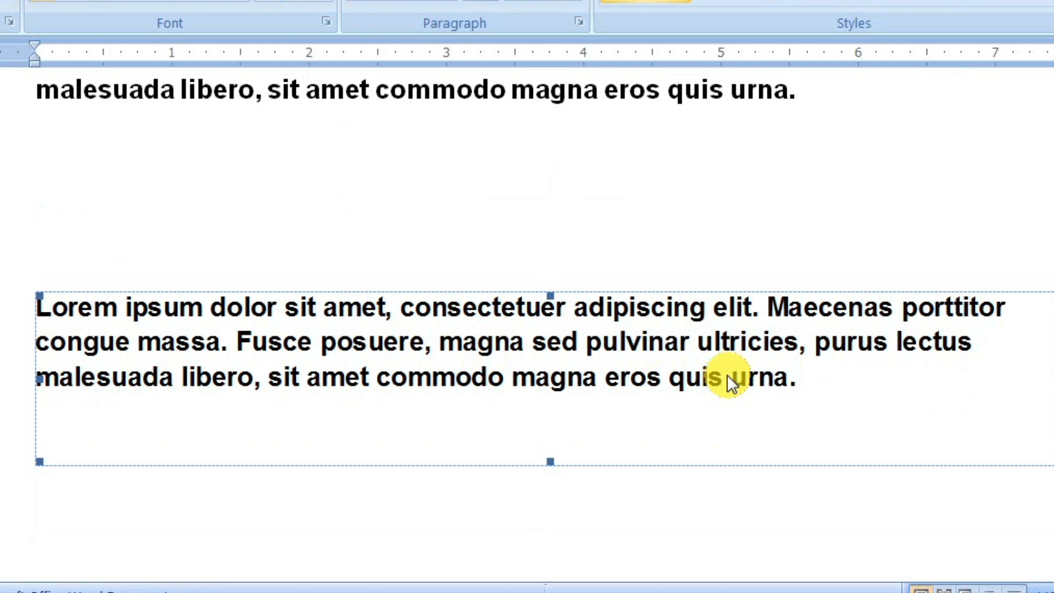
scroll(734, 379, "up", 3)
left_click(670, 296)
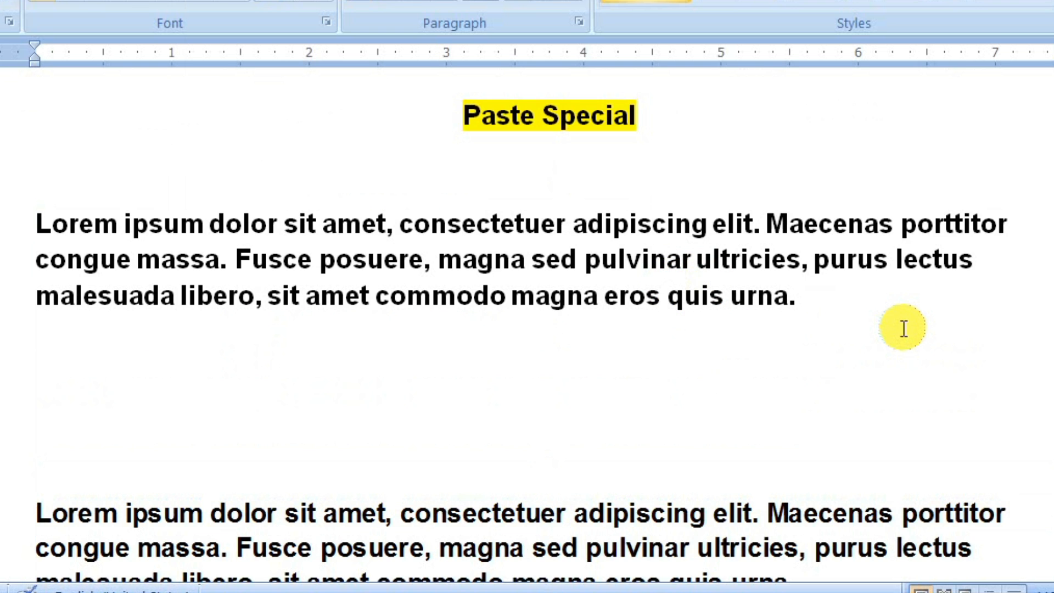
scroll(903, 329, "down", 1)
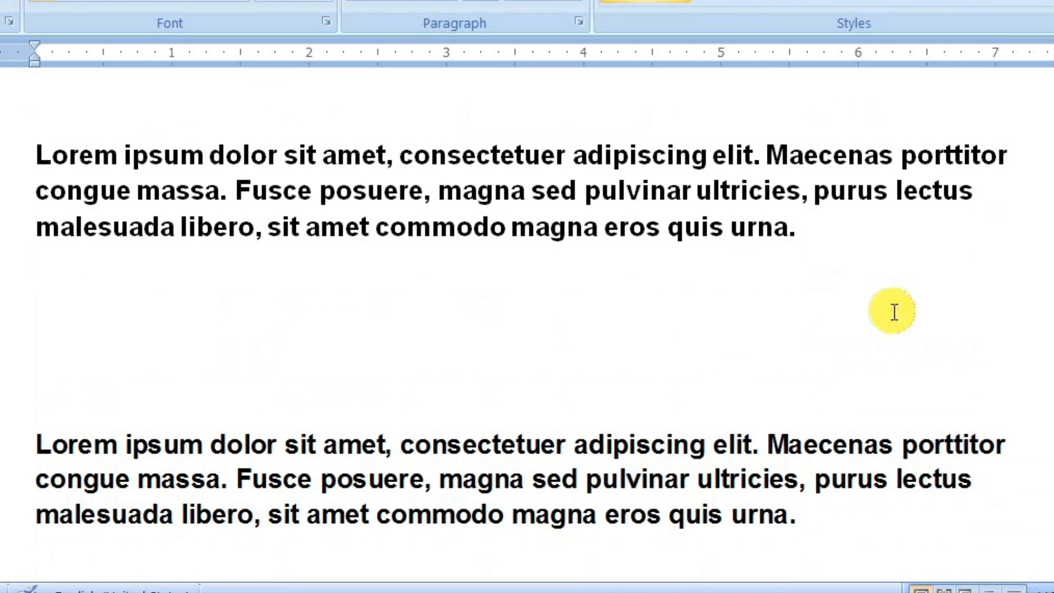
left_click(851, 242)
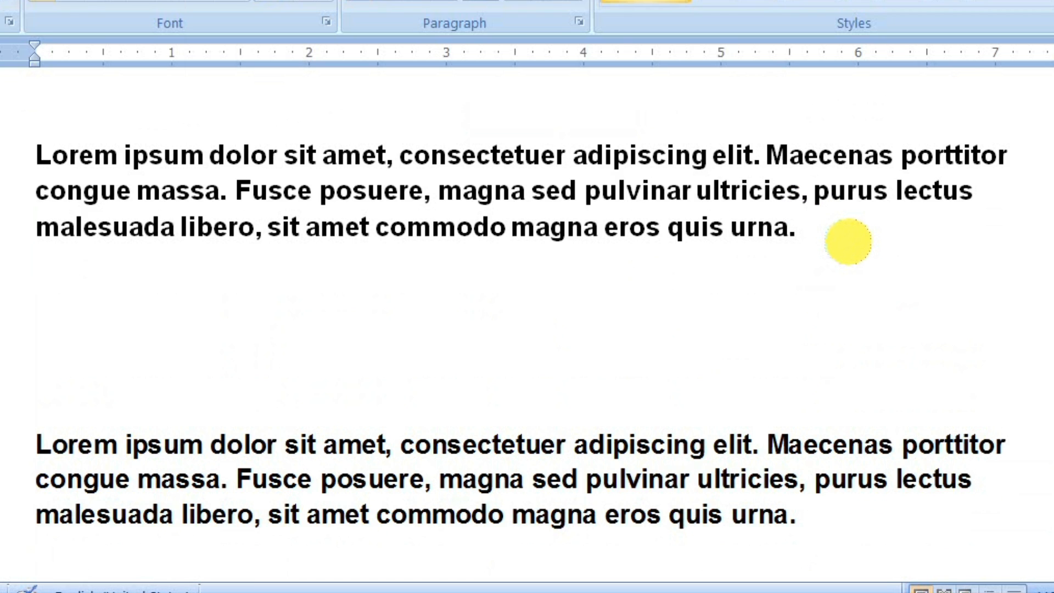
type("commodo magna eros quis urna. Computer")
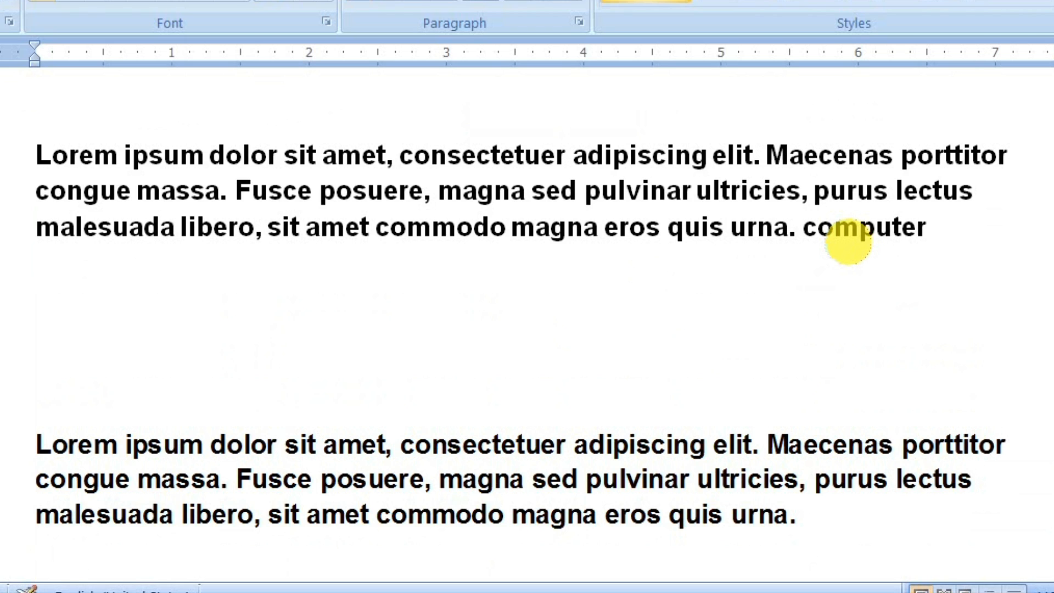
type(" is a ")
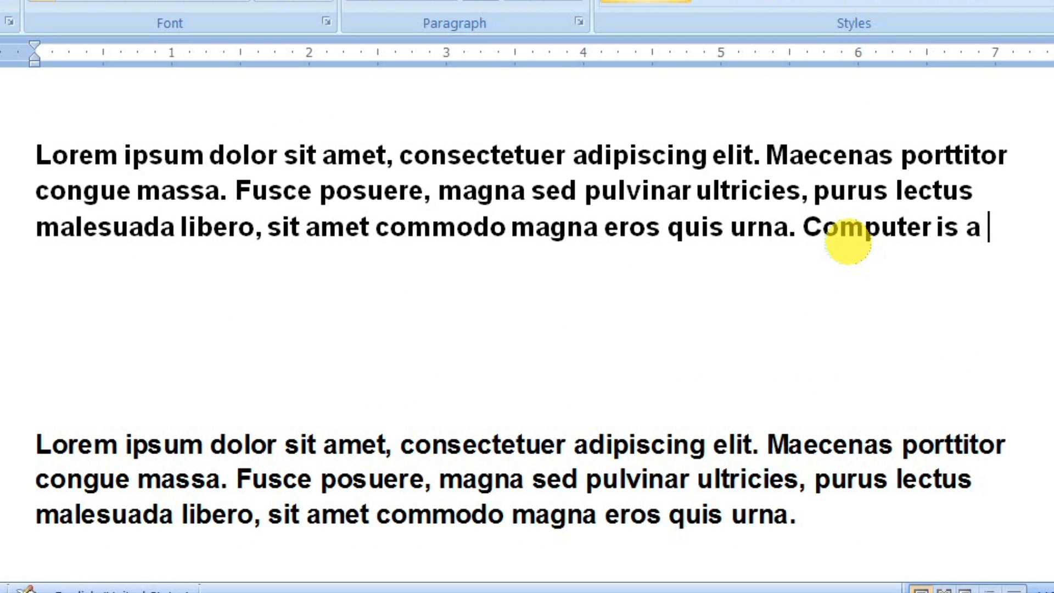
type("elct")
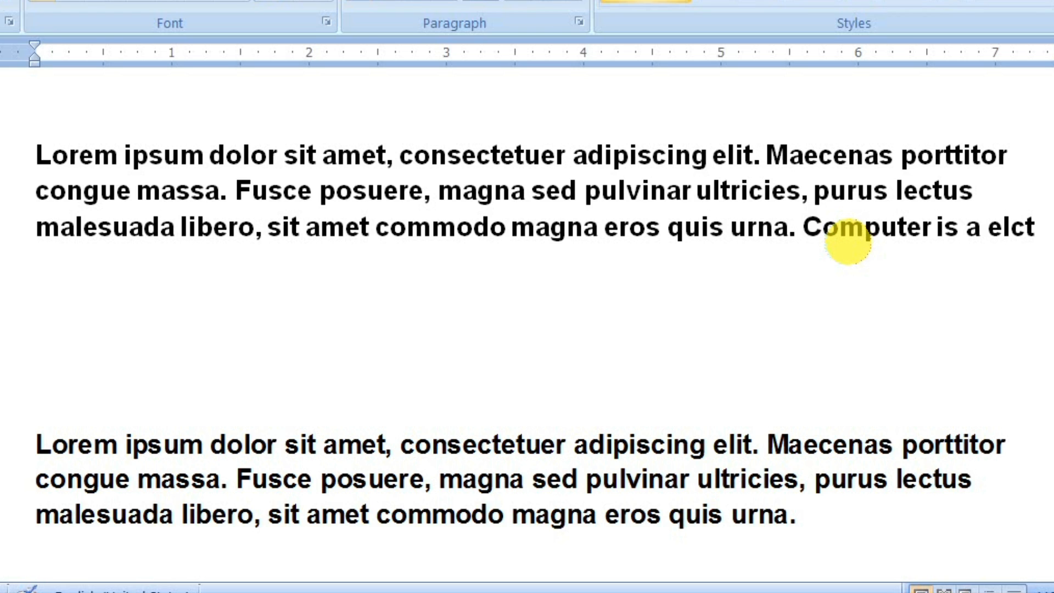
type("ronic")
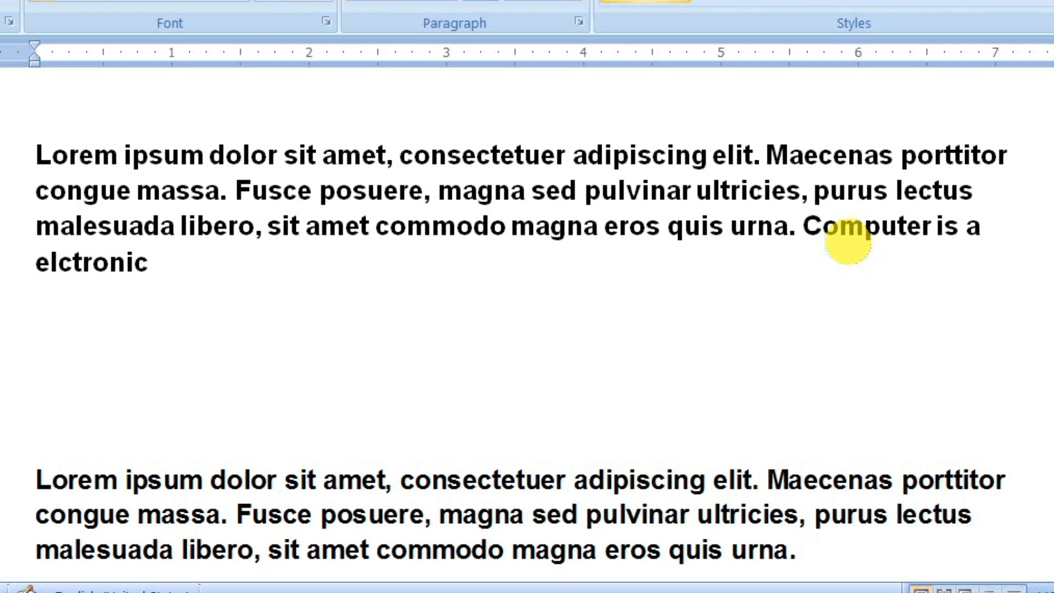
type(" machine")
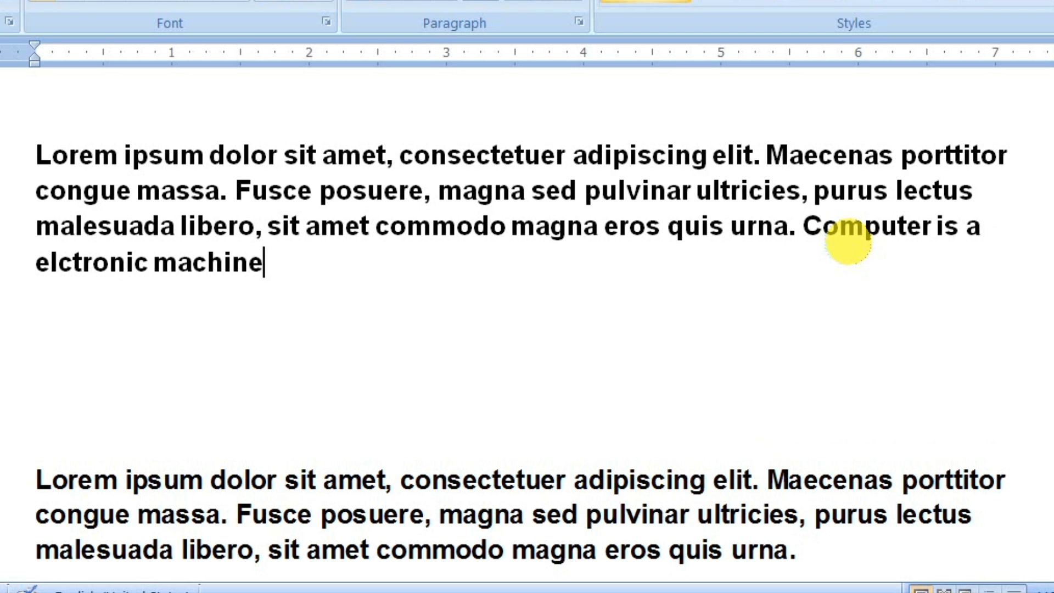
type(".")
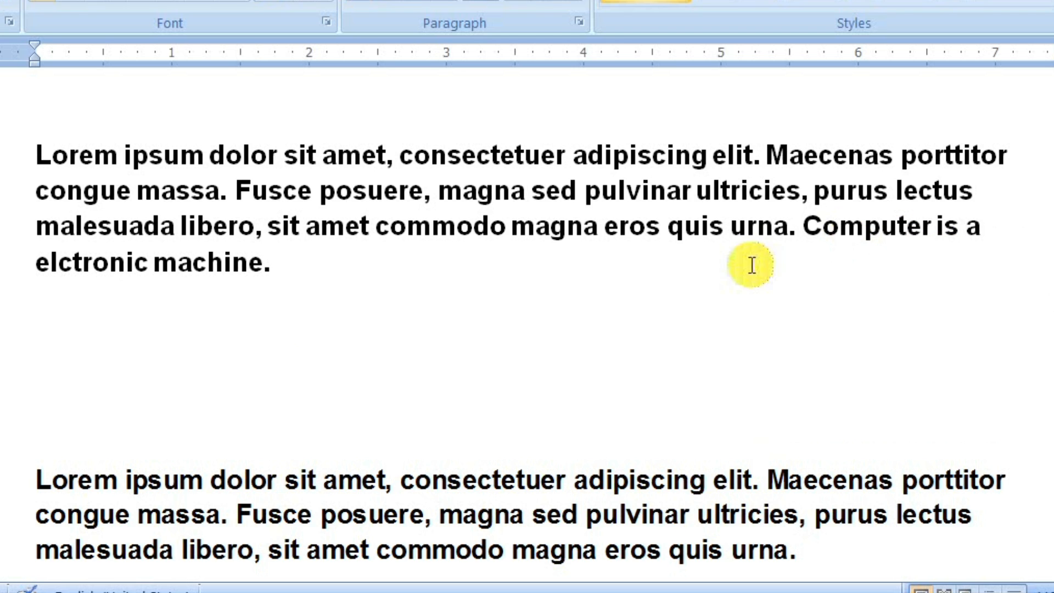
scroll(310, 295, "down", 2)
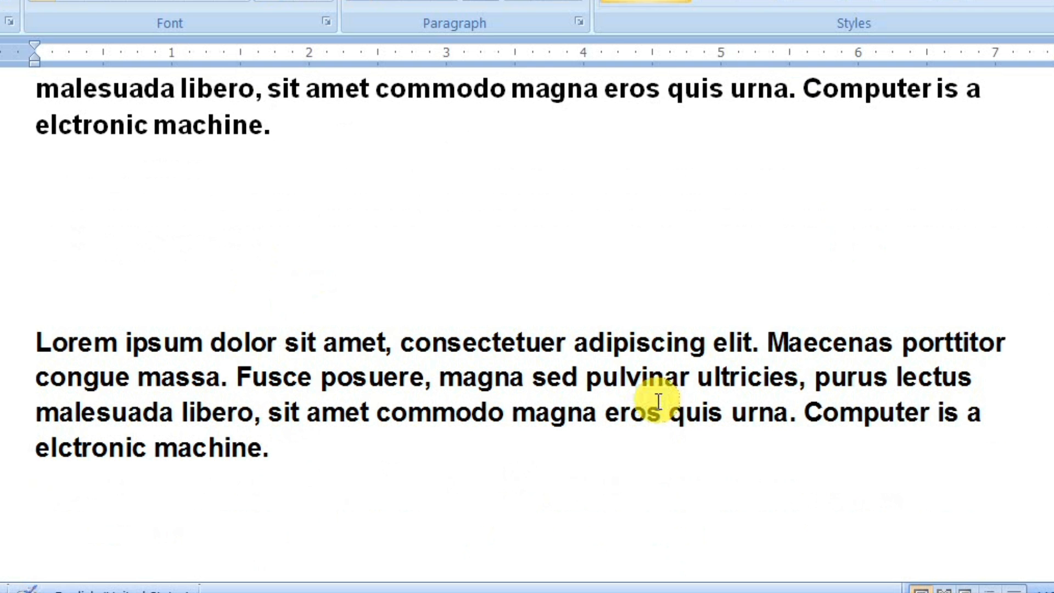
Compare the linked copy with the original Lorem ipsum paragraph above it
left_click(800, 423)
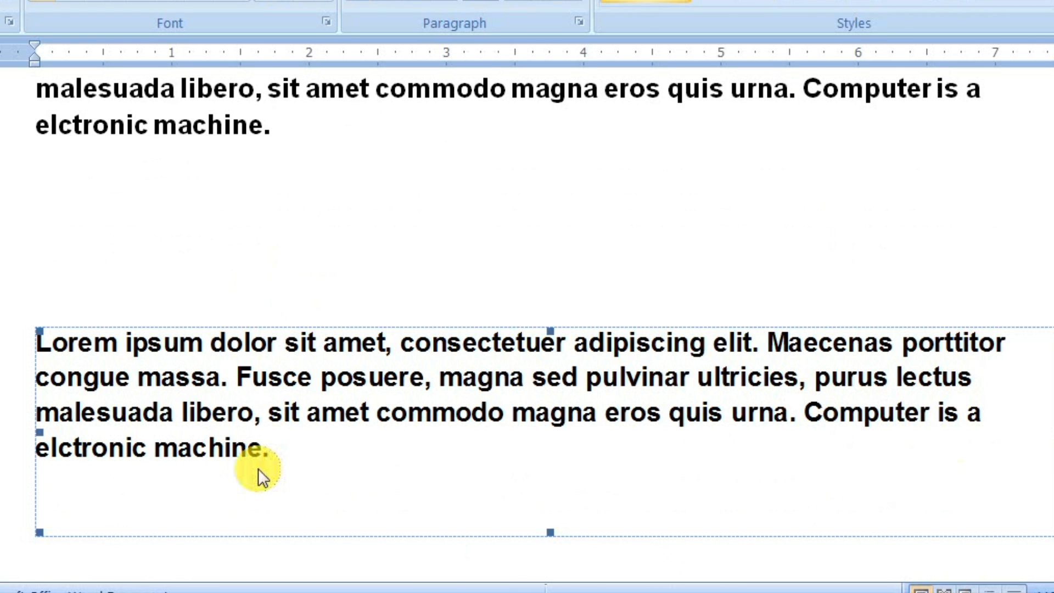
left_click(384, 279)
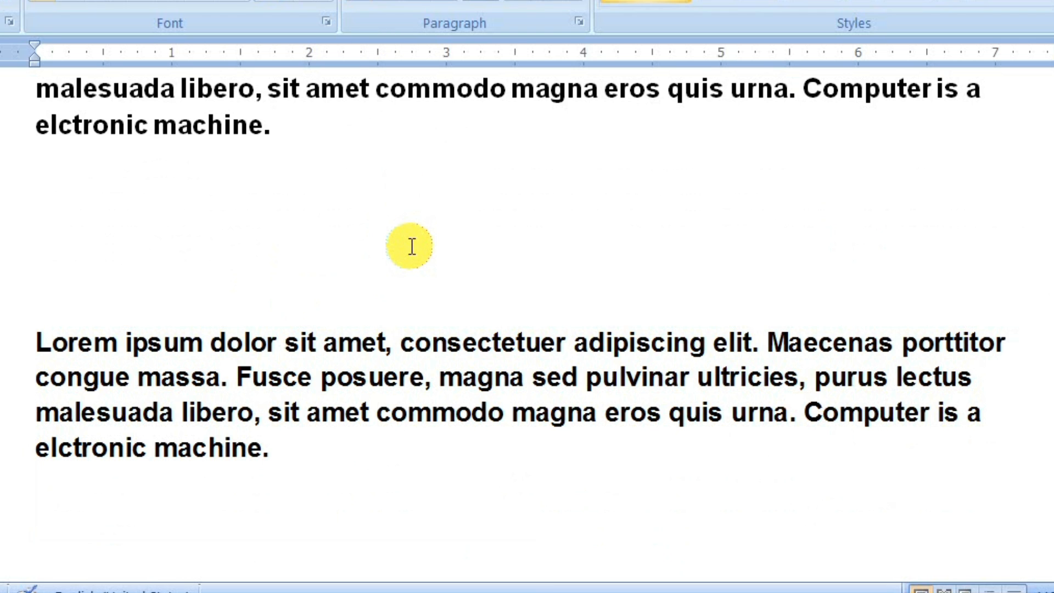
scroll(412, 248, "up", 2)
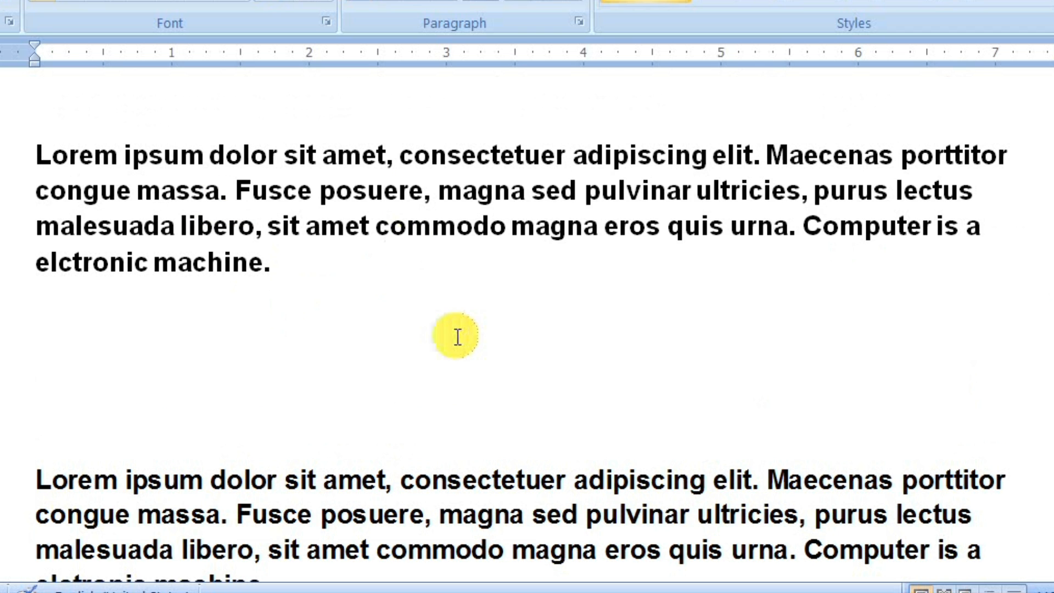
scroll(459, 204, "down", 3)
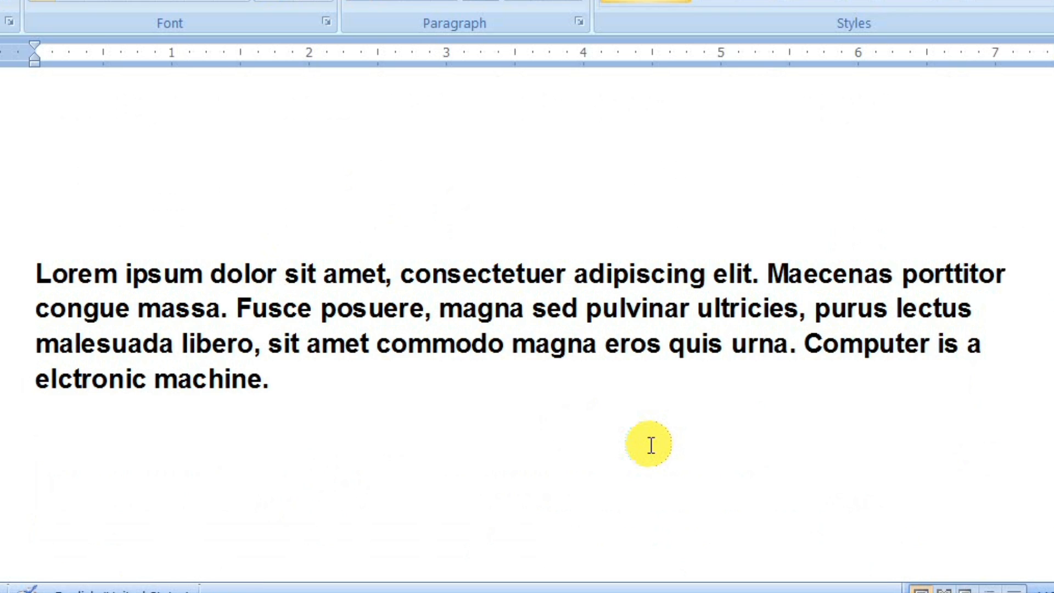
scroll(549, 368, "up", 3)
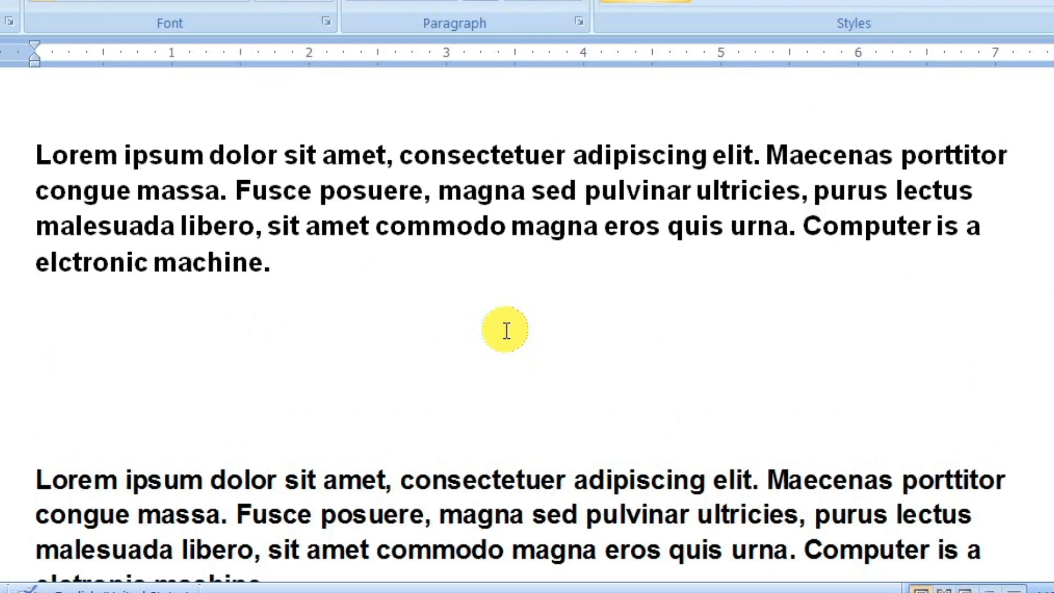
scroll(504, 329, "up", 1)
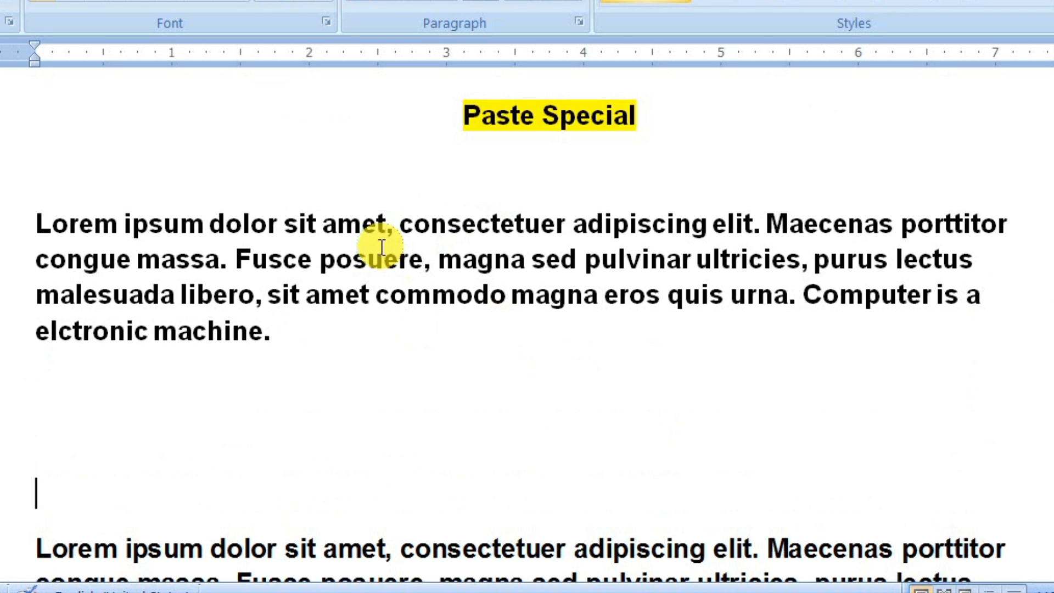
scroll(381, 247, "down", 3)
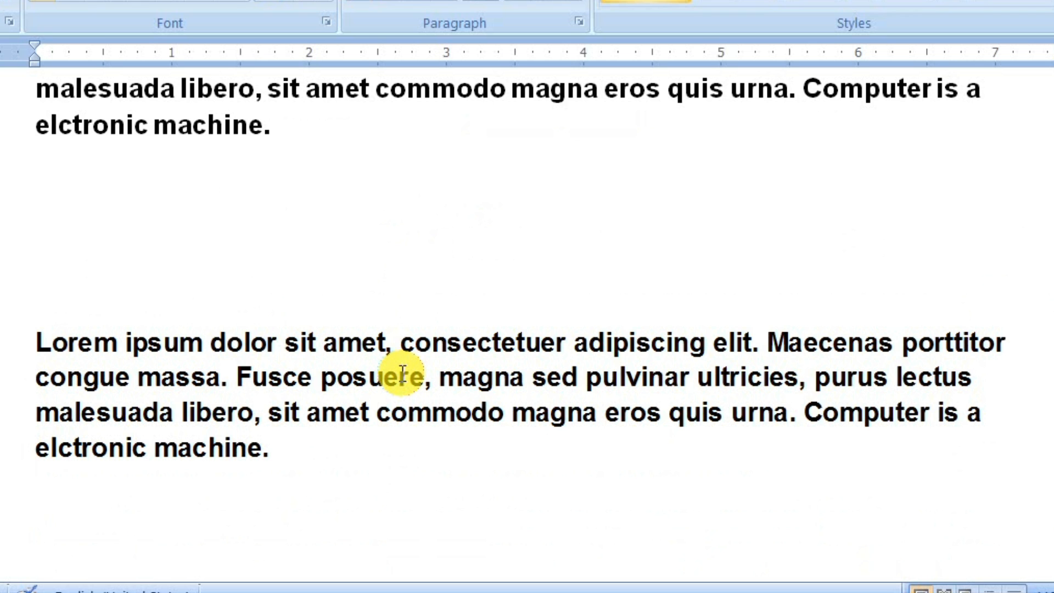
scroll(405, 372, "up", 2)
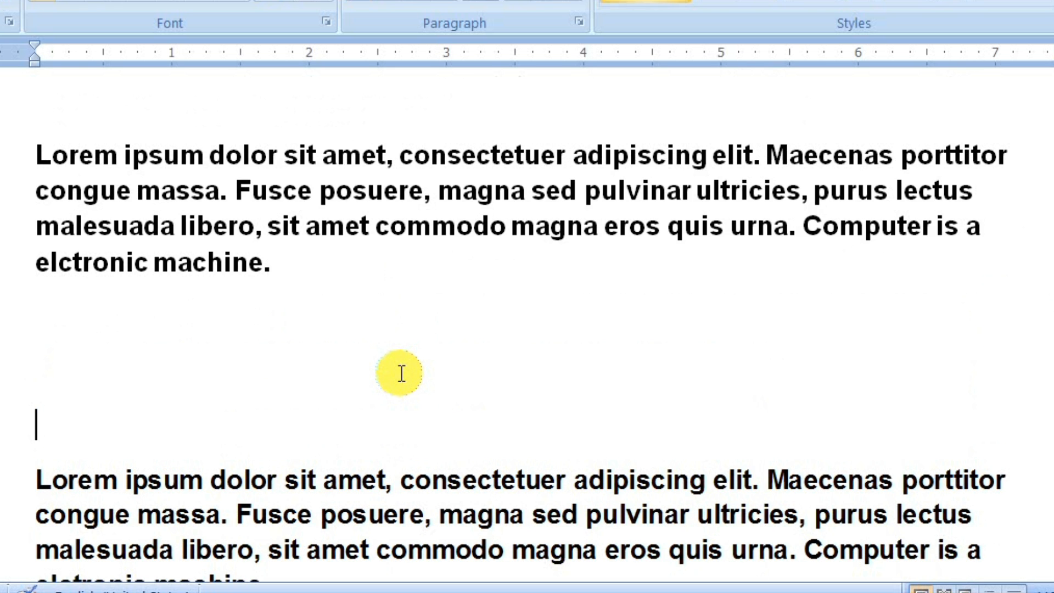
scroll(404, 372, "down", 2)
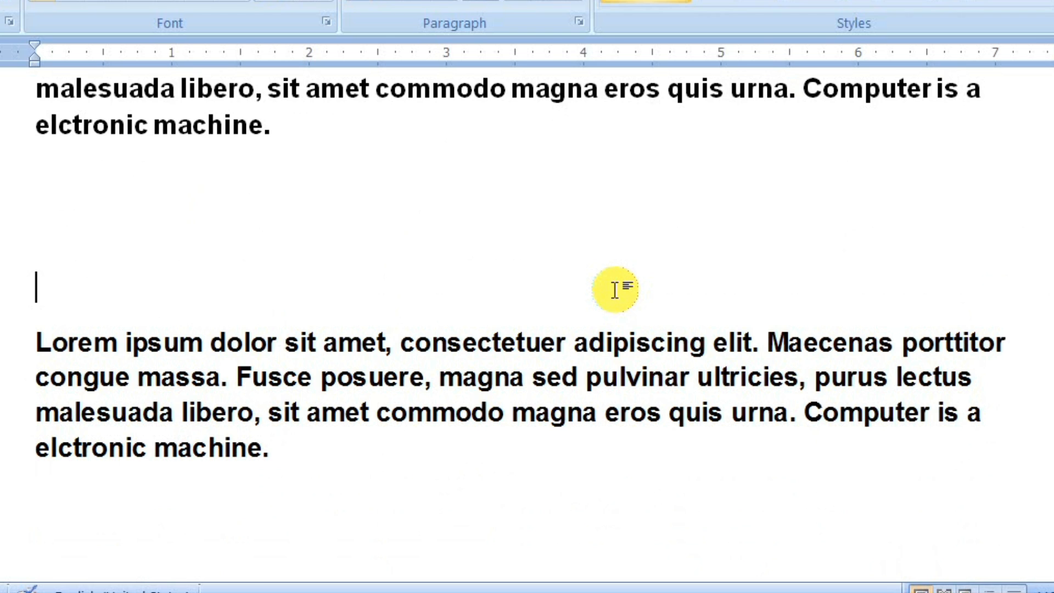
scroll(614, 289, "up", 2)
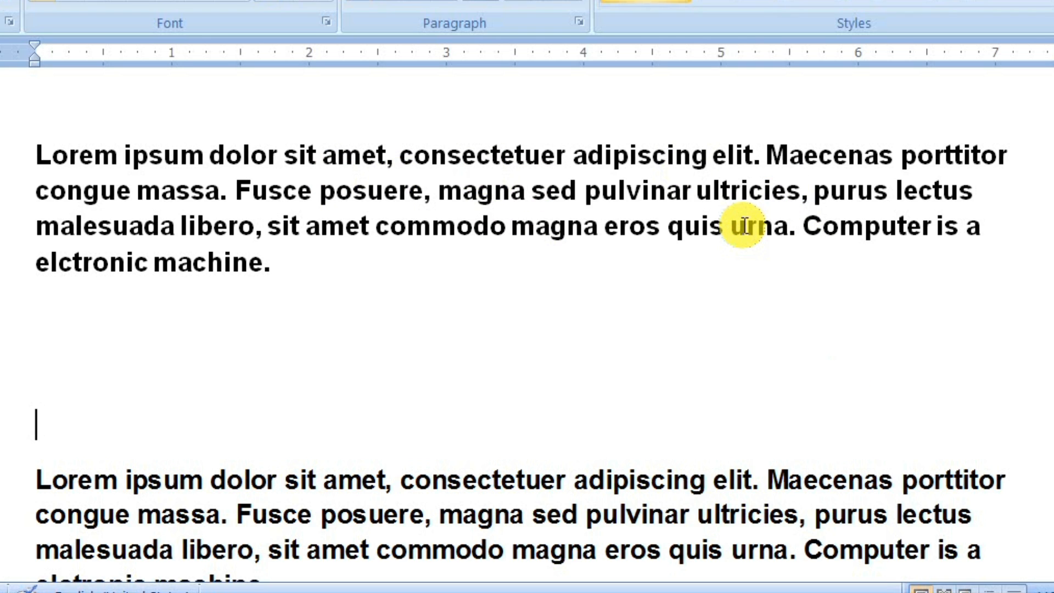
key("ctrl+z")
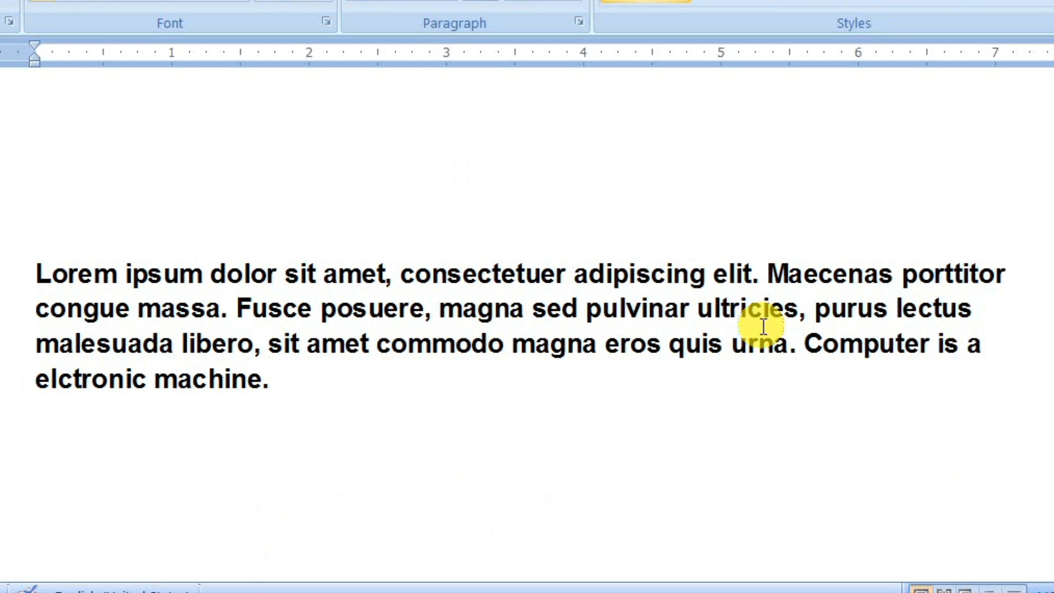
type("Lorem ipsum dolor sit amet, consectetuer adipiscing elit. Maecenas porttitor congue massa. Fusce posuere, magna sed pulvinar ultricies, purus lectus malesuada libero, sit amet commodo magna eros quis urna. Computer is a elctronic machine.")
scroll(755, 325, "up", 2)
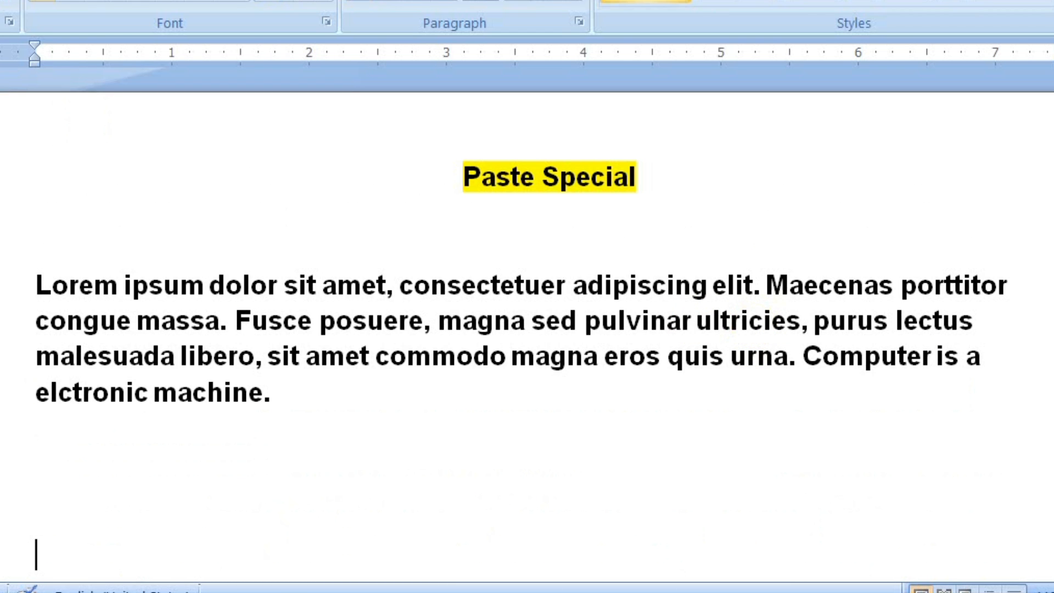
left_click(2, 5)
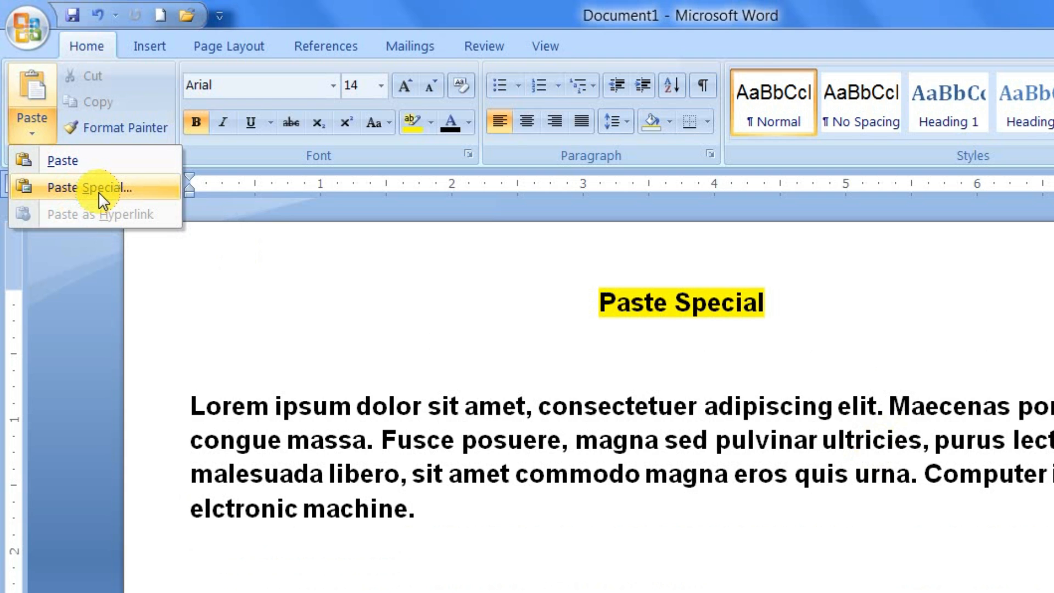
left_click(98, 189)
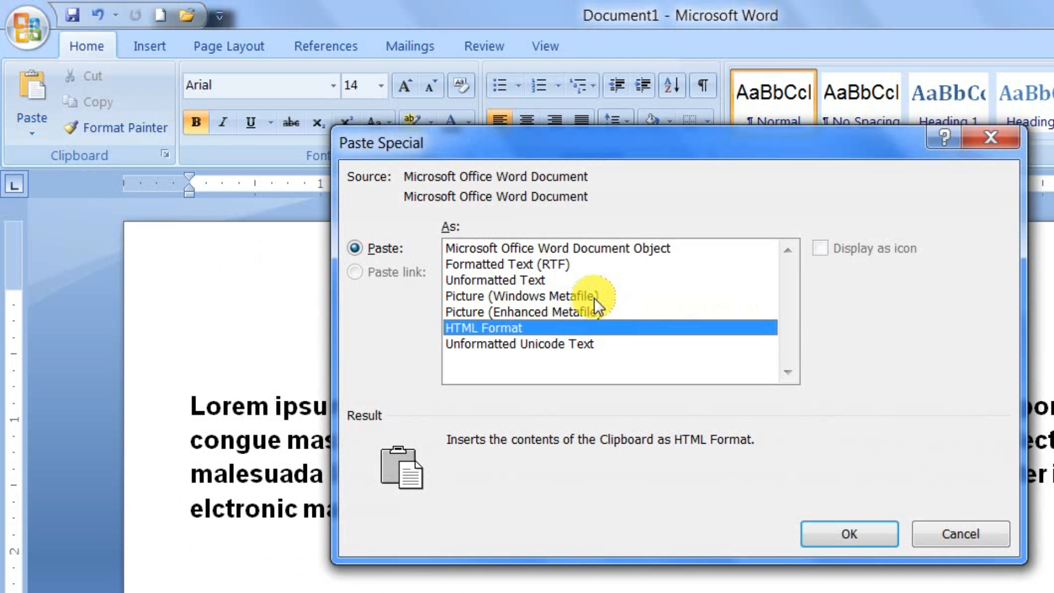
left_click(538, 248)
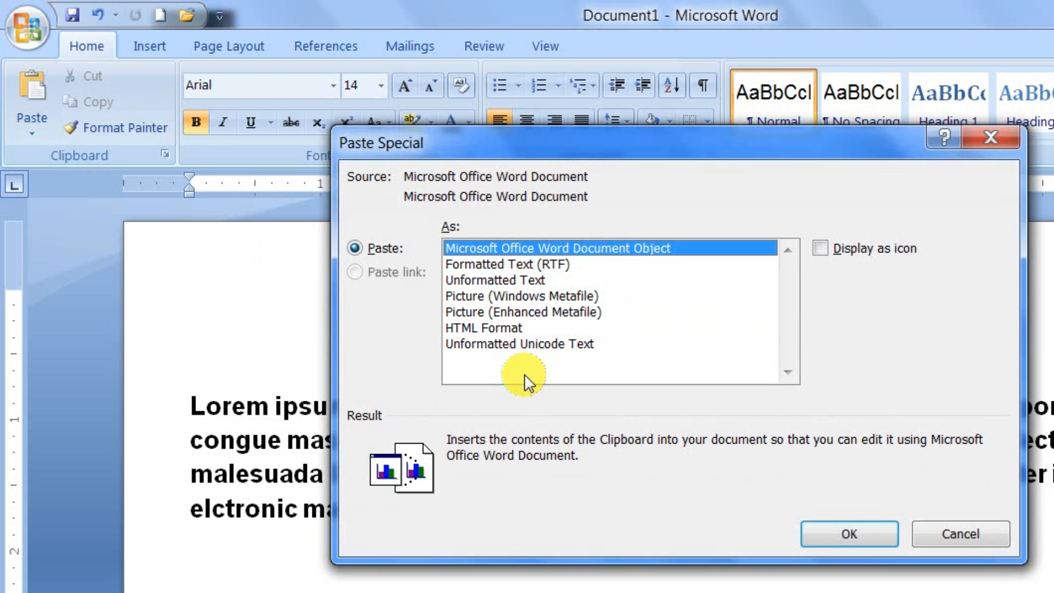
left_click(953, 534)
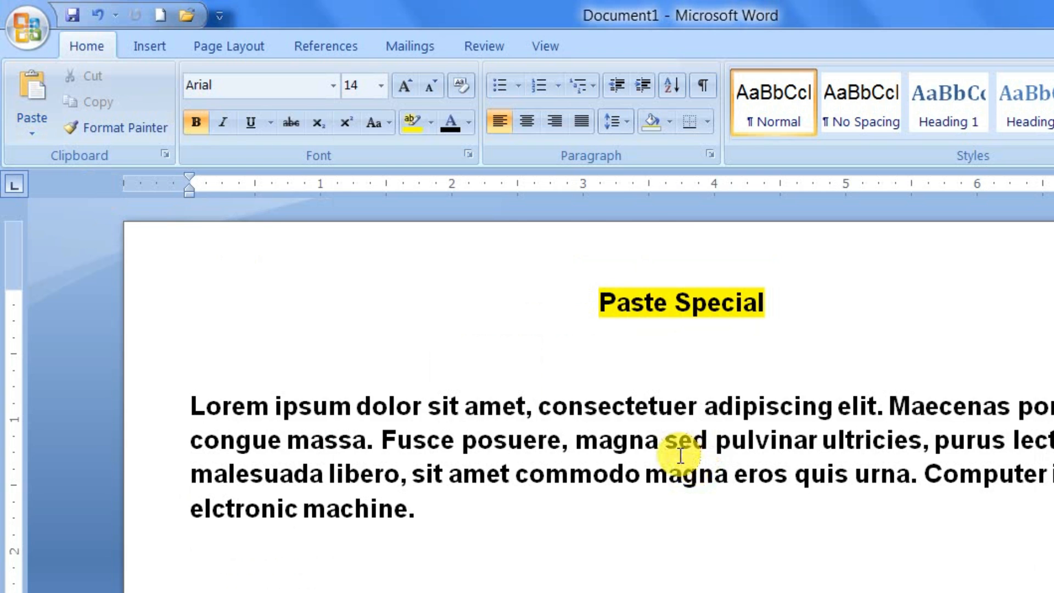
Remove the linked Word document object below the original paragraph
scroll(682, 447, "down", 4)
left_click(380, 549)
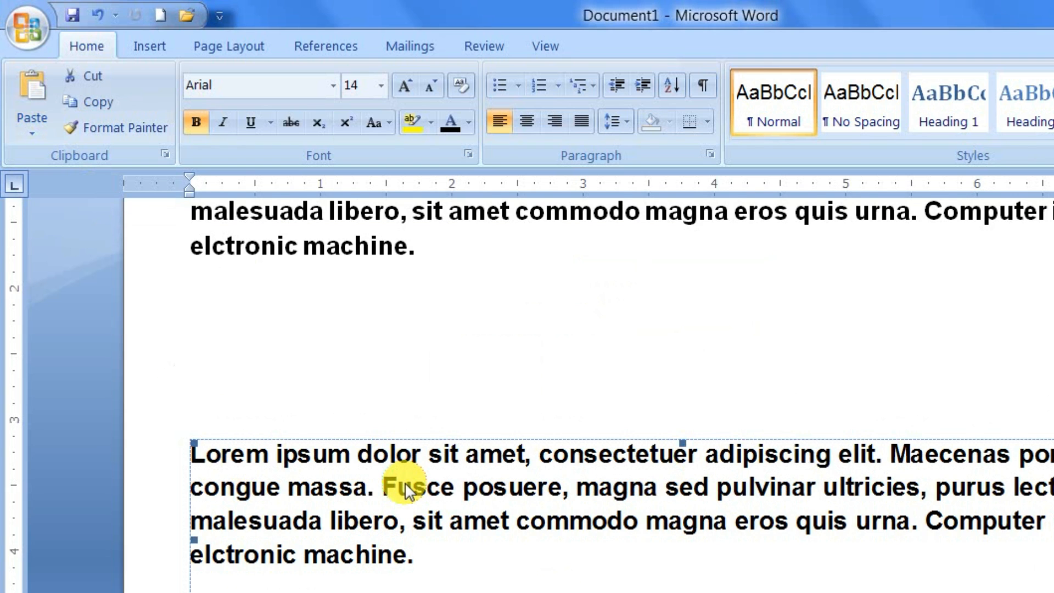
key("ctrl+z")
scroll(404, 482, "up", 3)
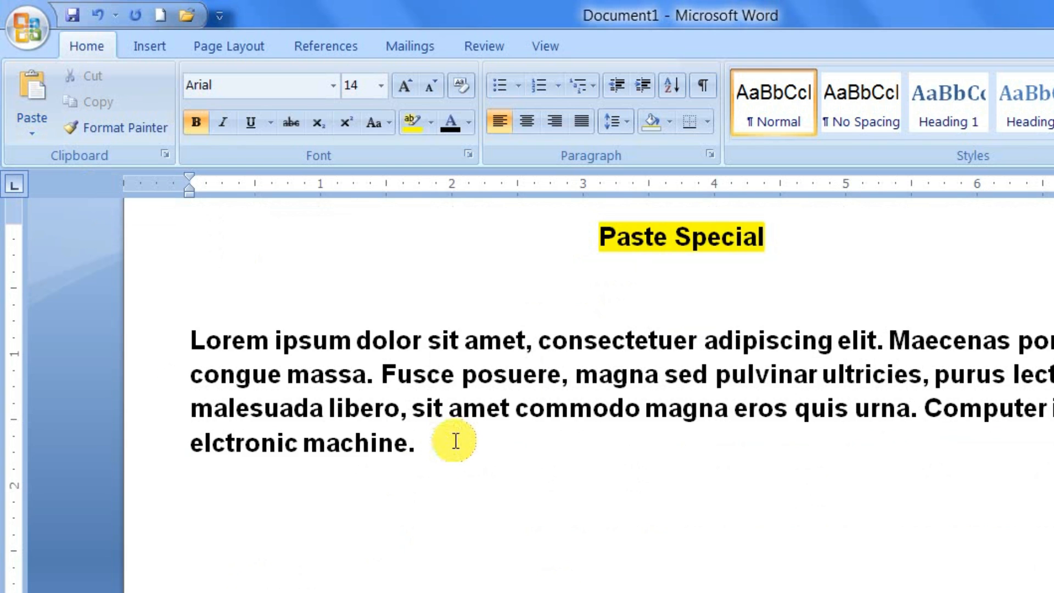
Copy the original Lorem ipsum paragraph and paste it below as a link in Formatted Text (RTF) format
left_click_drag(454, 438, 190, 341)
left_click(77, 100)
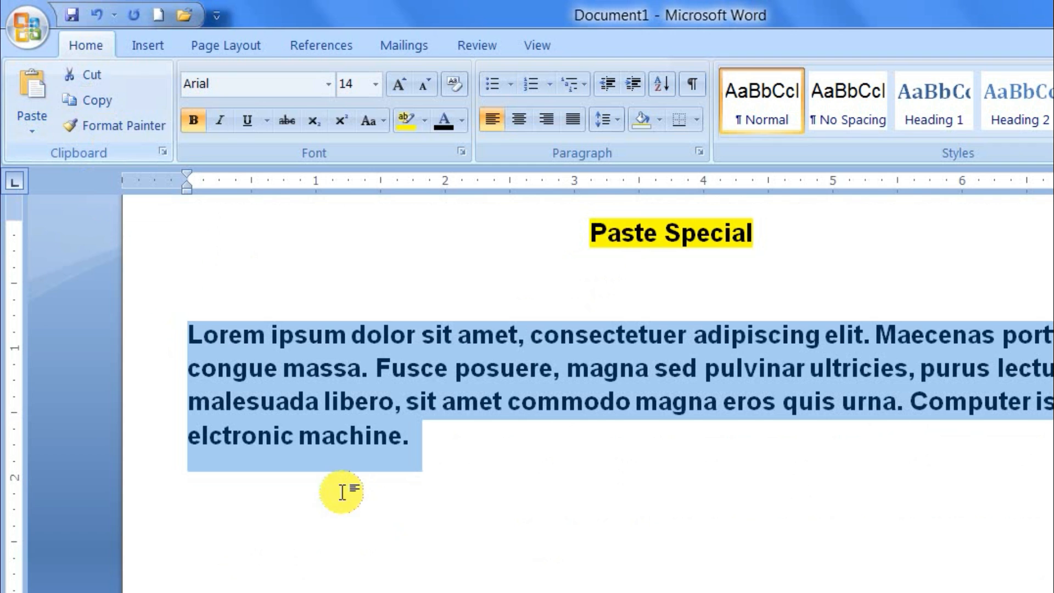
left_click(418, 533)
scroll(384, 513, "down", 3)
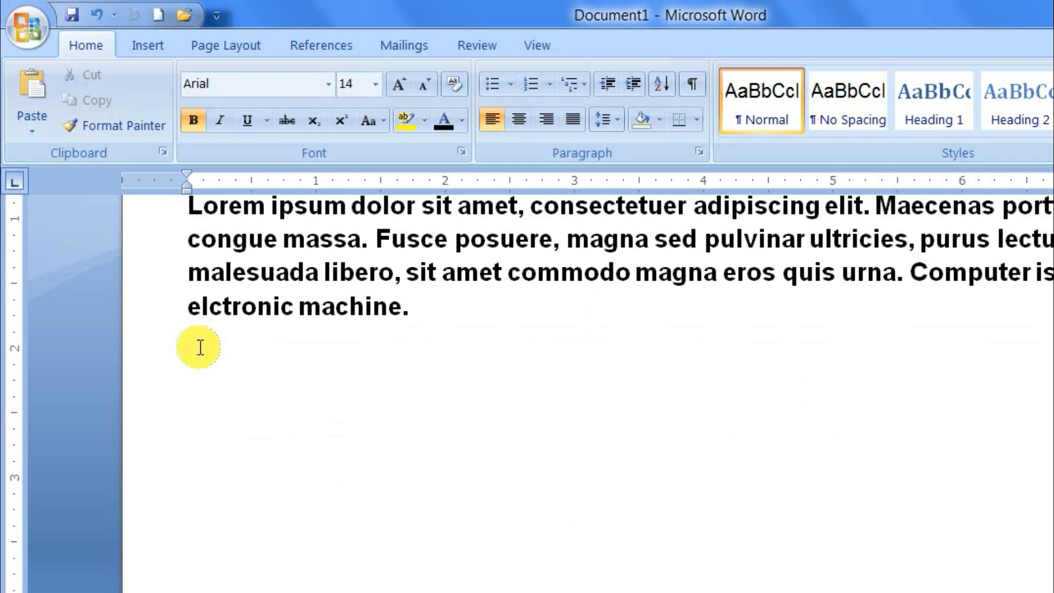
left_click(37, 134)
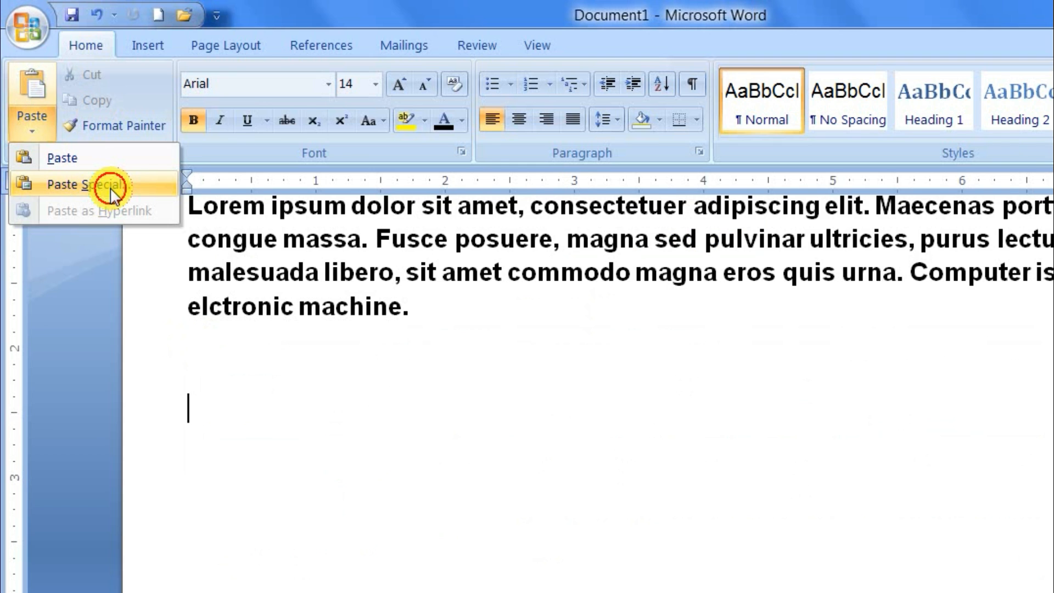
left_click(107, 183)
left_click(366, 268)
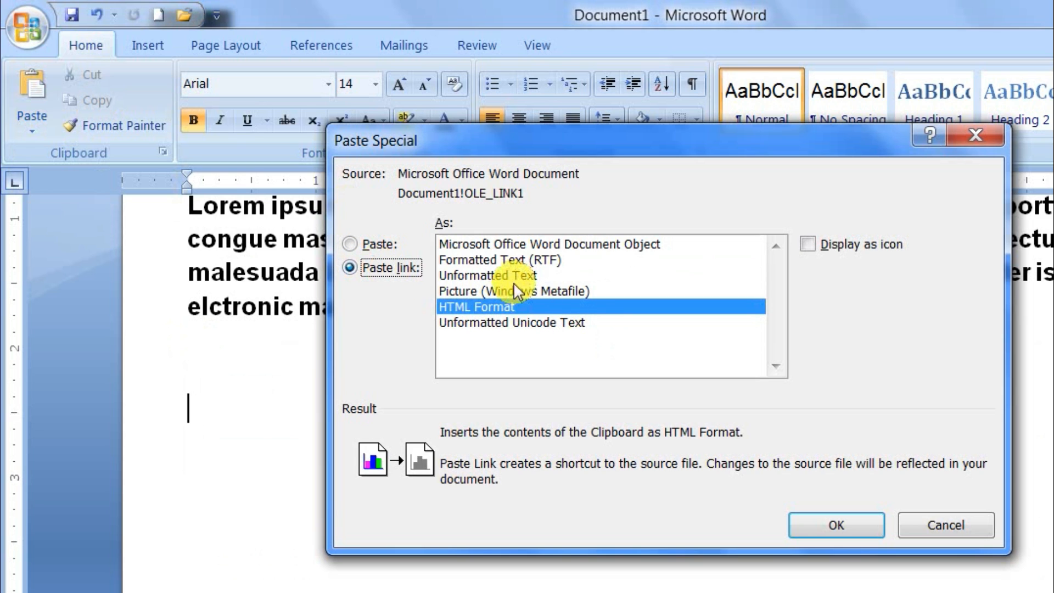
left_click(482, 261)
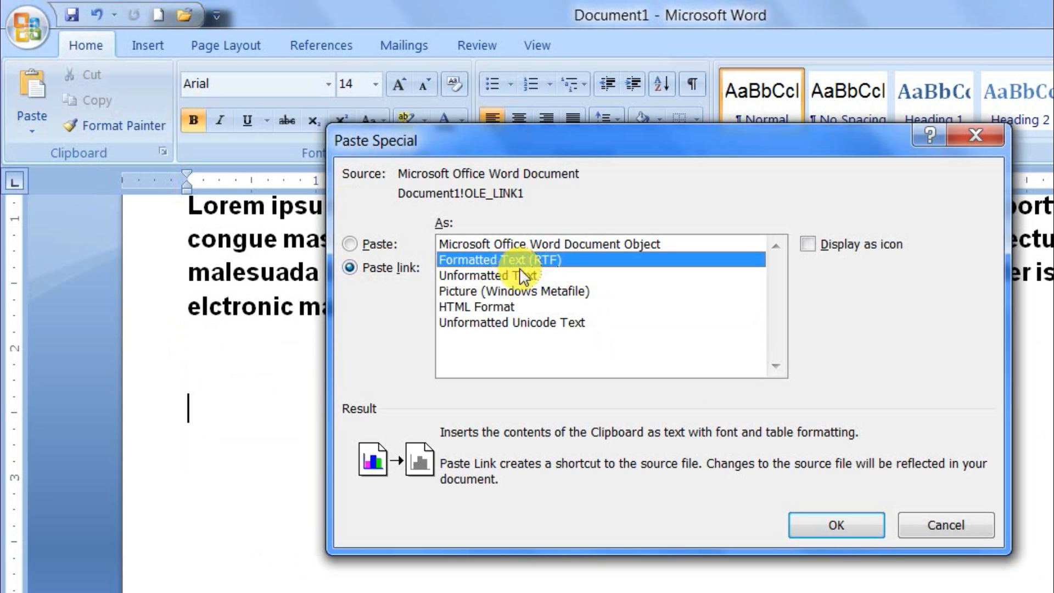
left_click(834, 526)
left_click(464, 492)
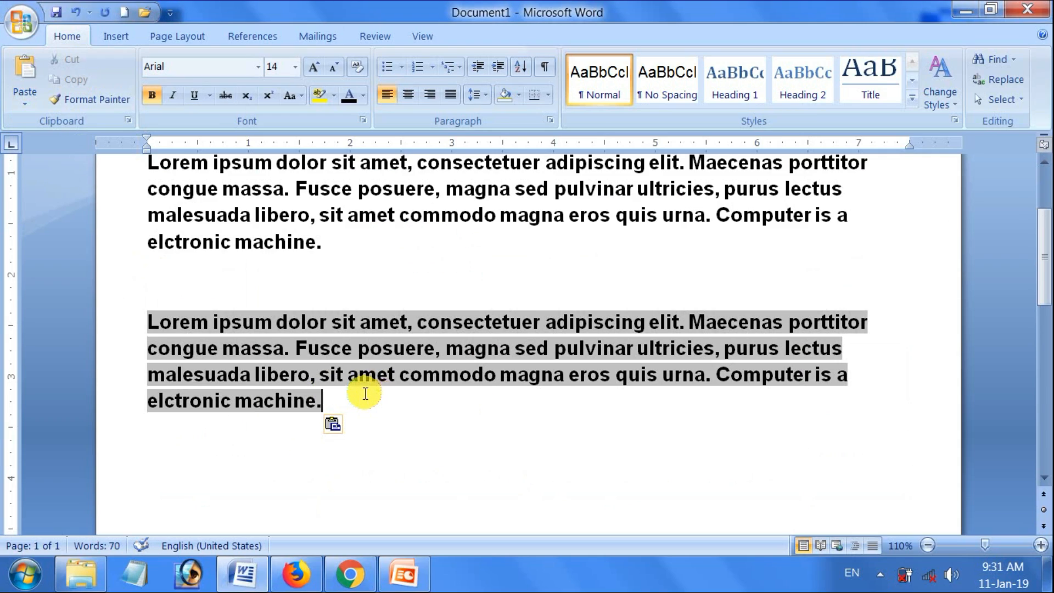
Append the filler text "Jhfjfjhhdksjfjd gfdhfgjgh" to the end of the original paragraph
scroll(379, 396, "up", 1)
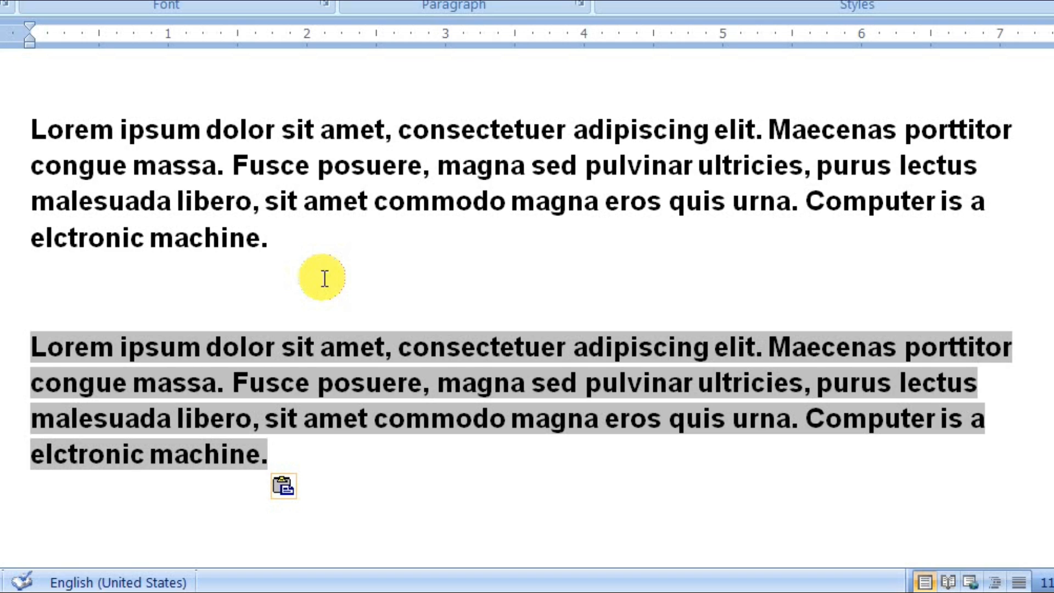
left_click(301, 236)
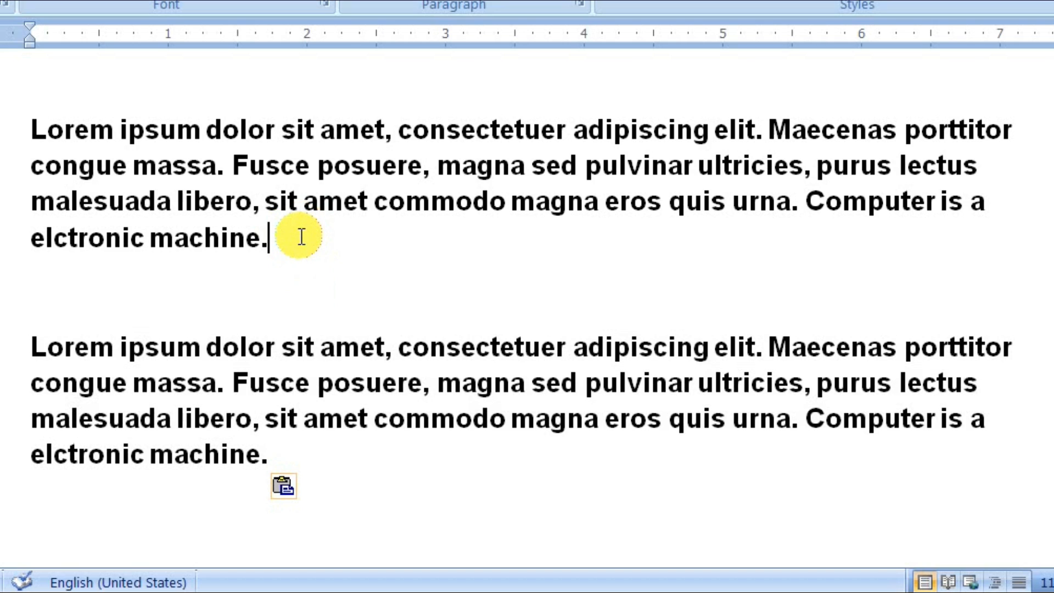
type("jhfjfjhhdk")
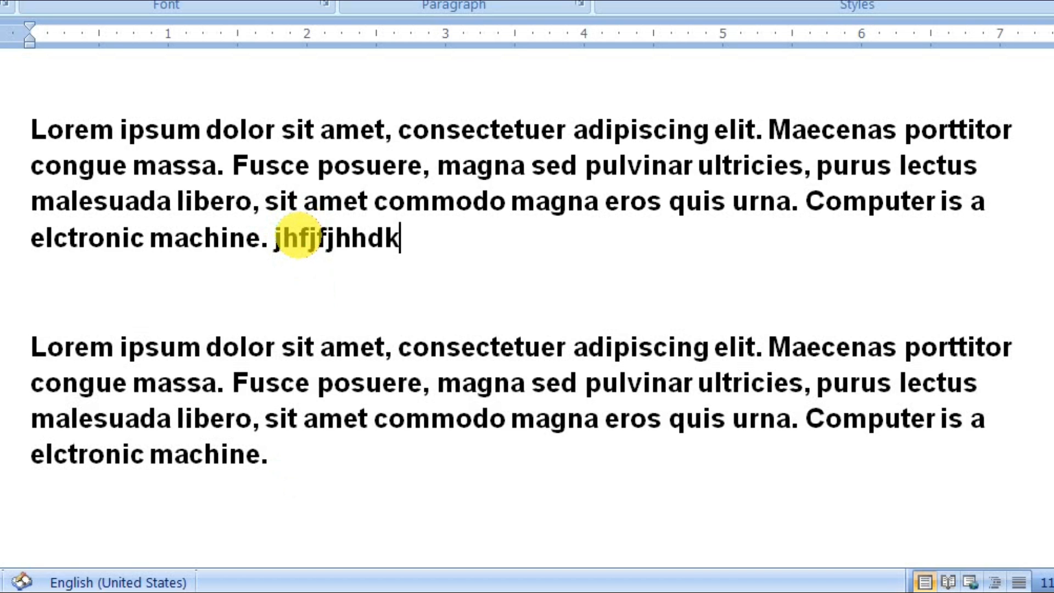
type("sjfjd gfdhfgjgh")
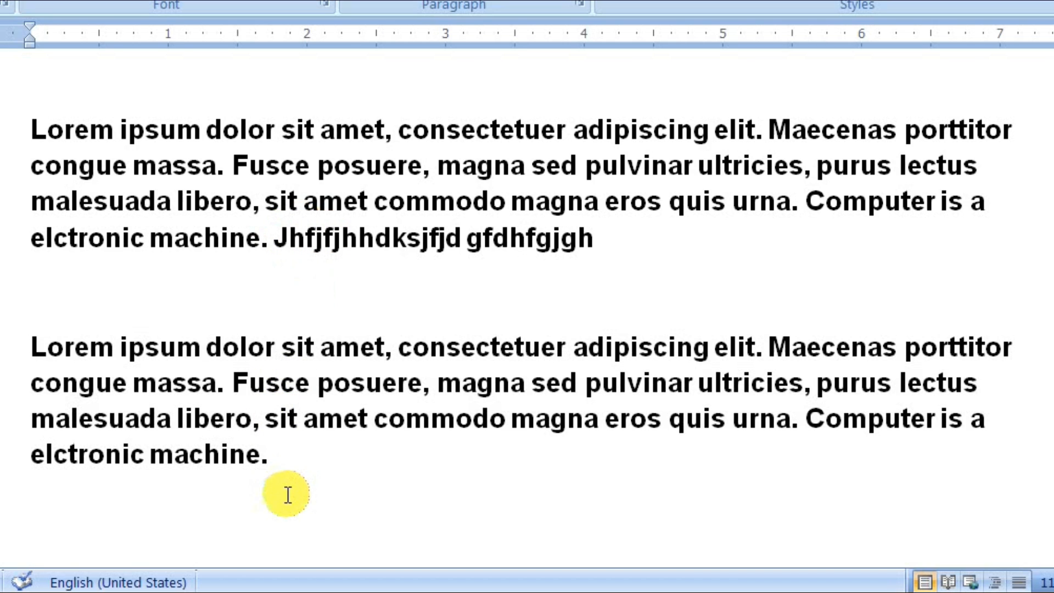
Update the linked RTF copy from its source and compare its ending with the original paragraph
left_click(299, 471)
left_click(298, 455)
key("F9")
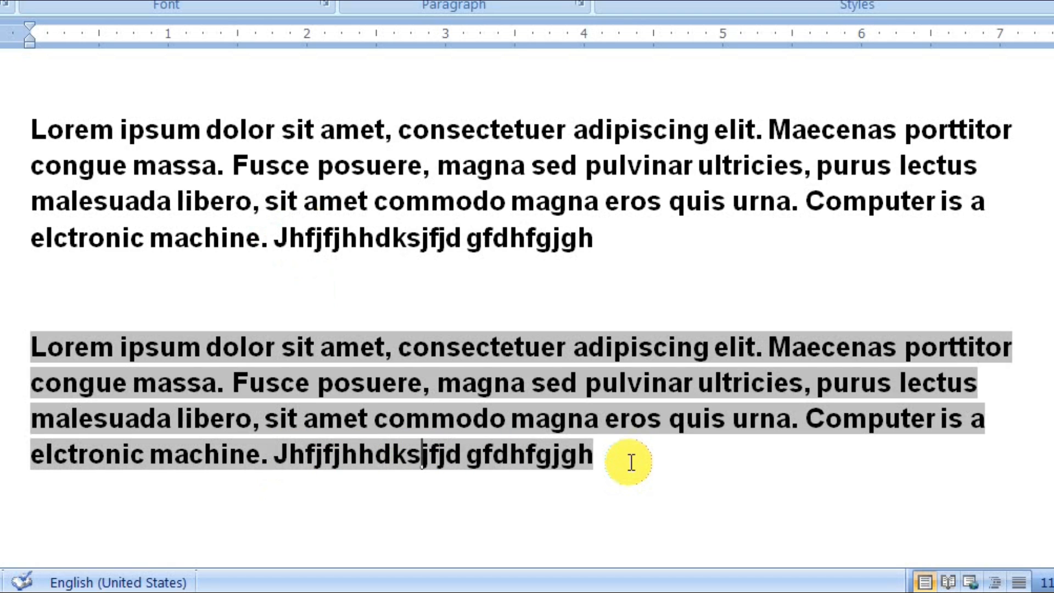
left_click(607, 454)
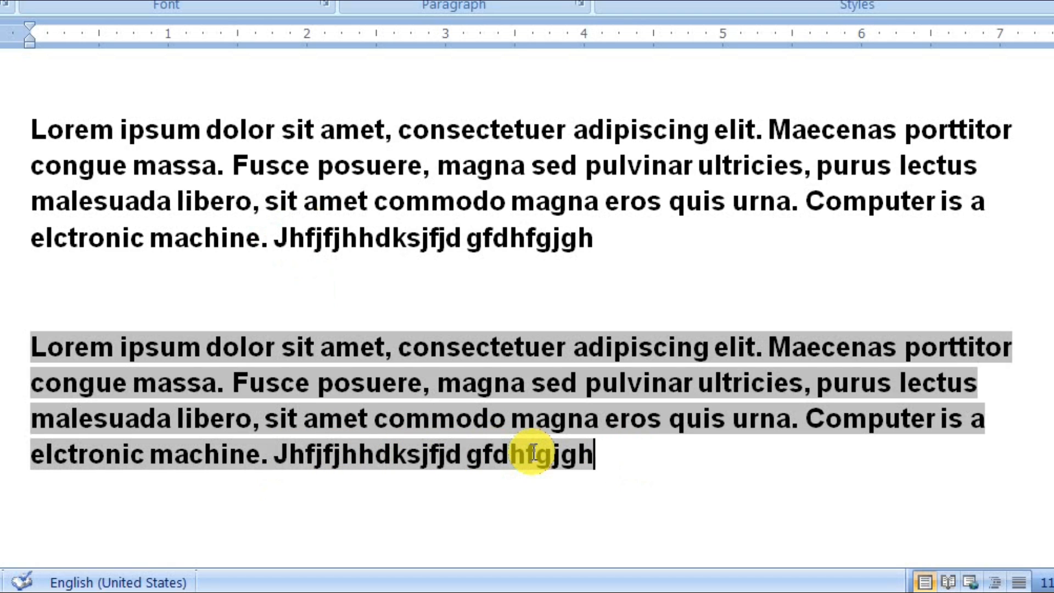
left_click(626, 245)
left_click(610, 455)
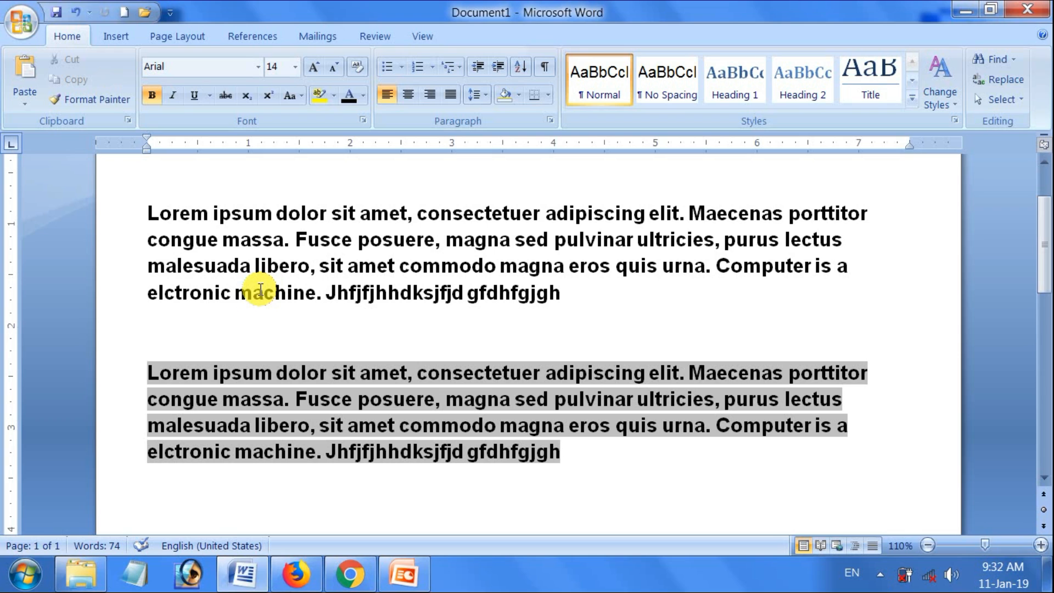
scroll(261, 285, "up", 3)
left_click(286, 317)
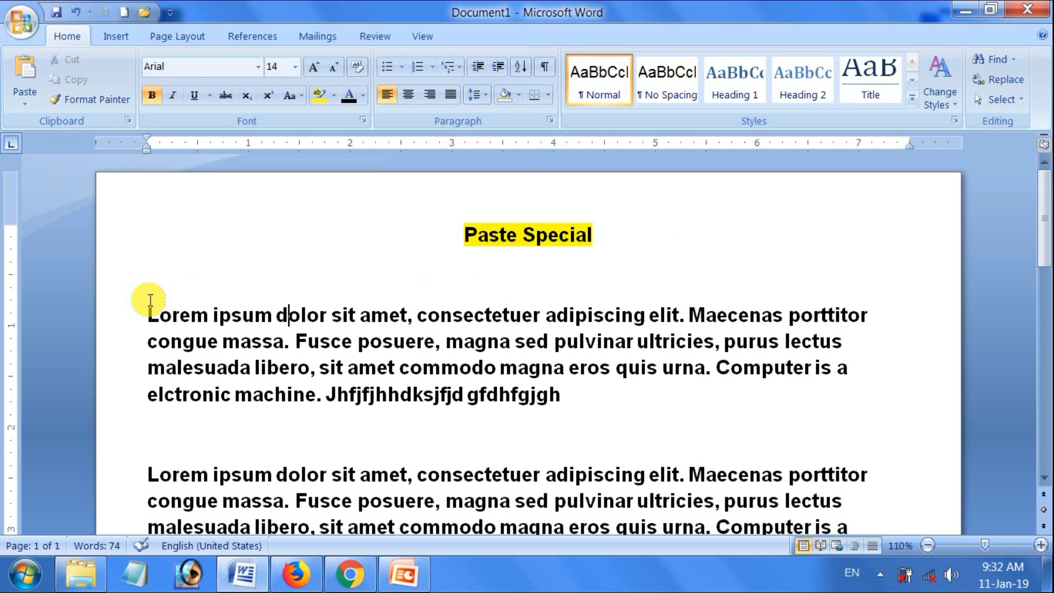
left_click_drag(149, 309, 641, 396)
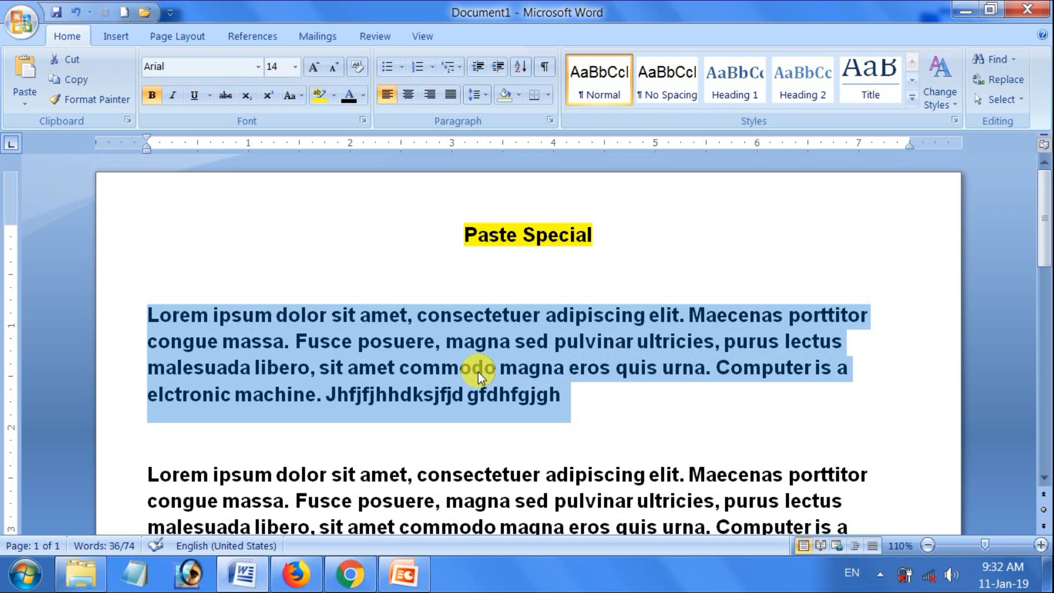
left_click(511, 391)
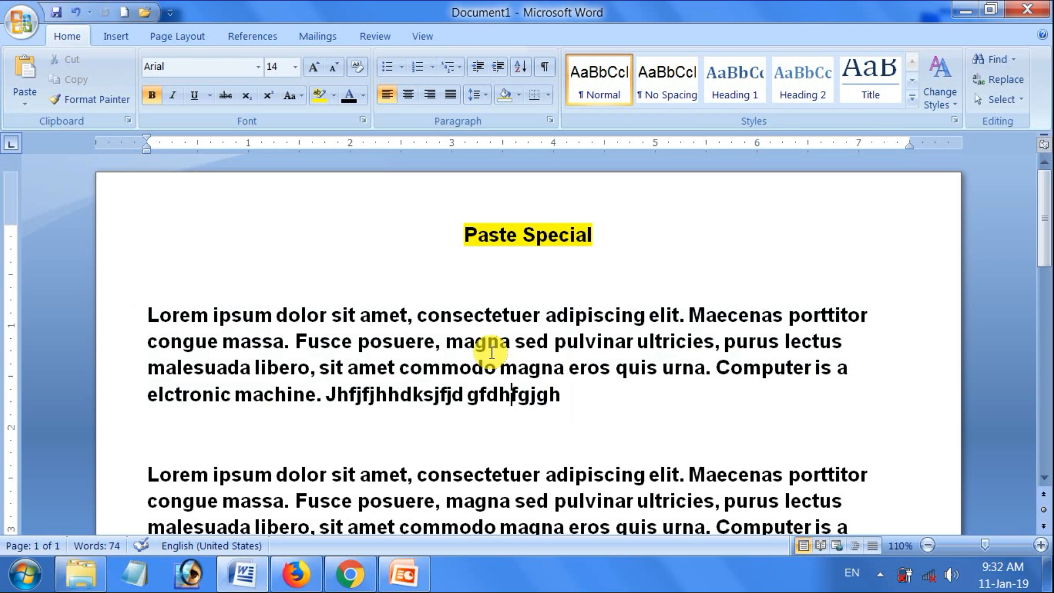